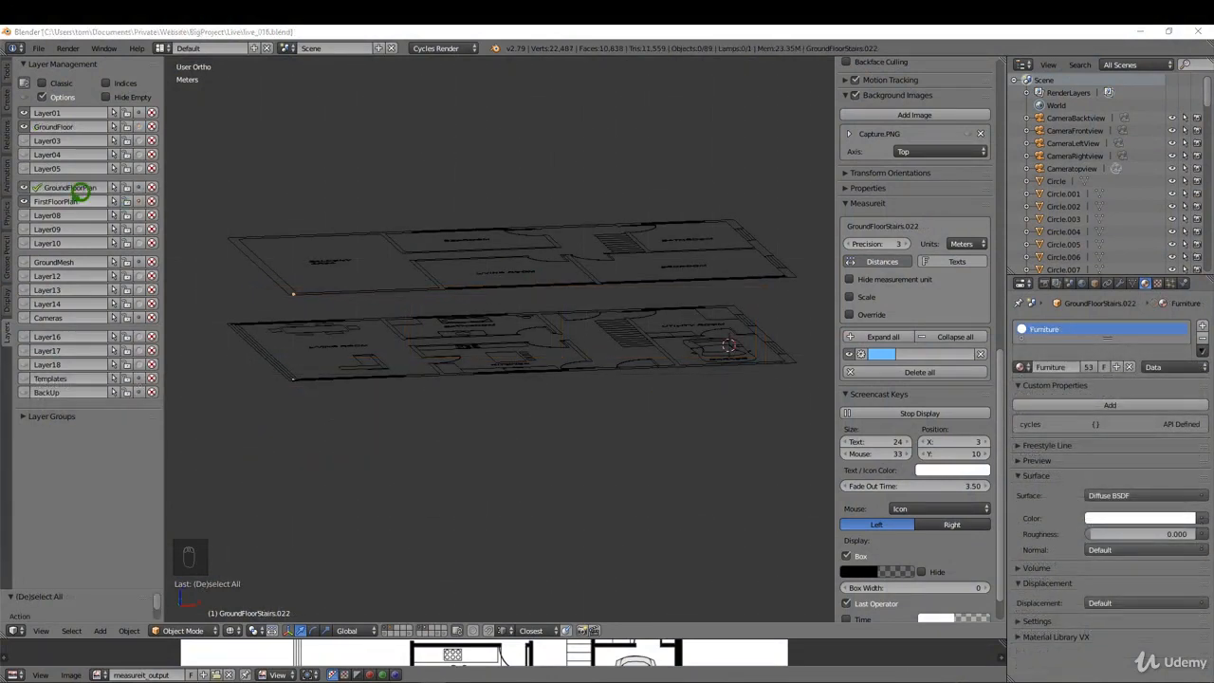
Step: Hide the FirstFloorPlan layer and duplicate the GroundFloor walls and GroundFloorWindows objects in place
click(26, 200)
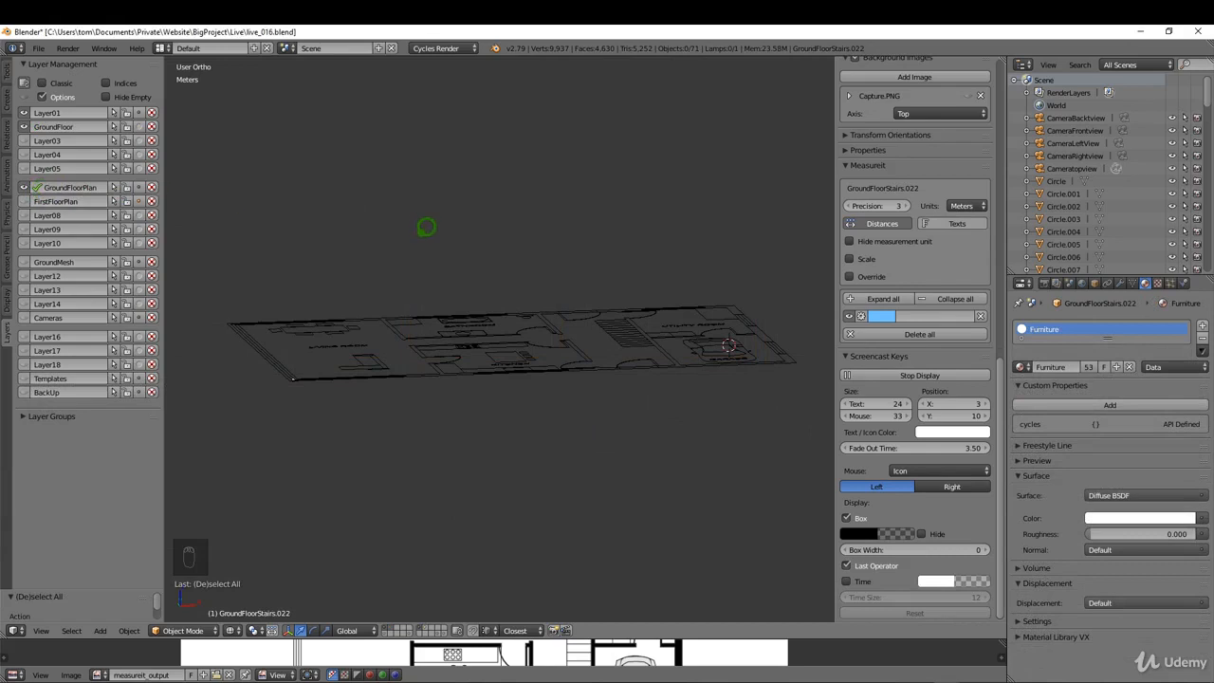
key(KP_7)
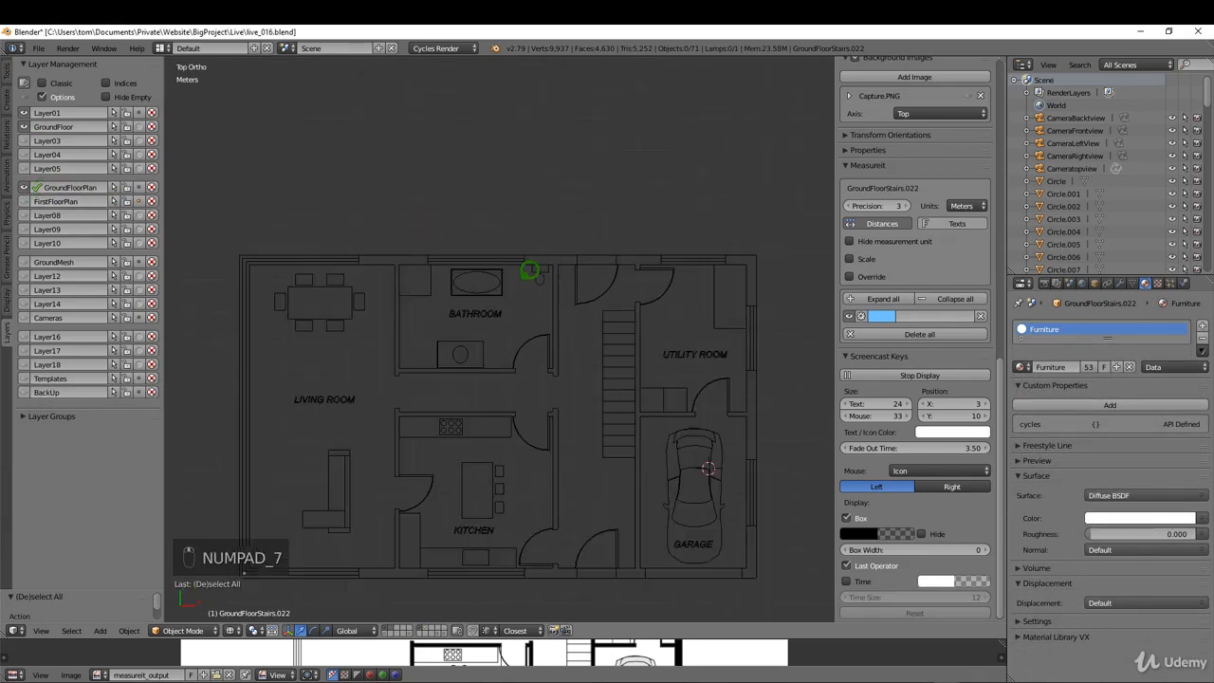
right_click(436, 154)
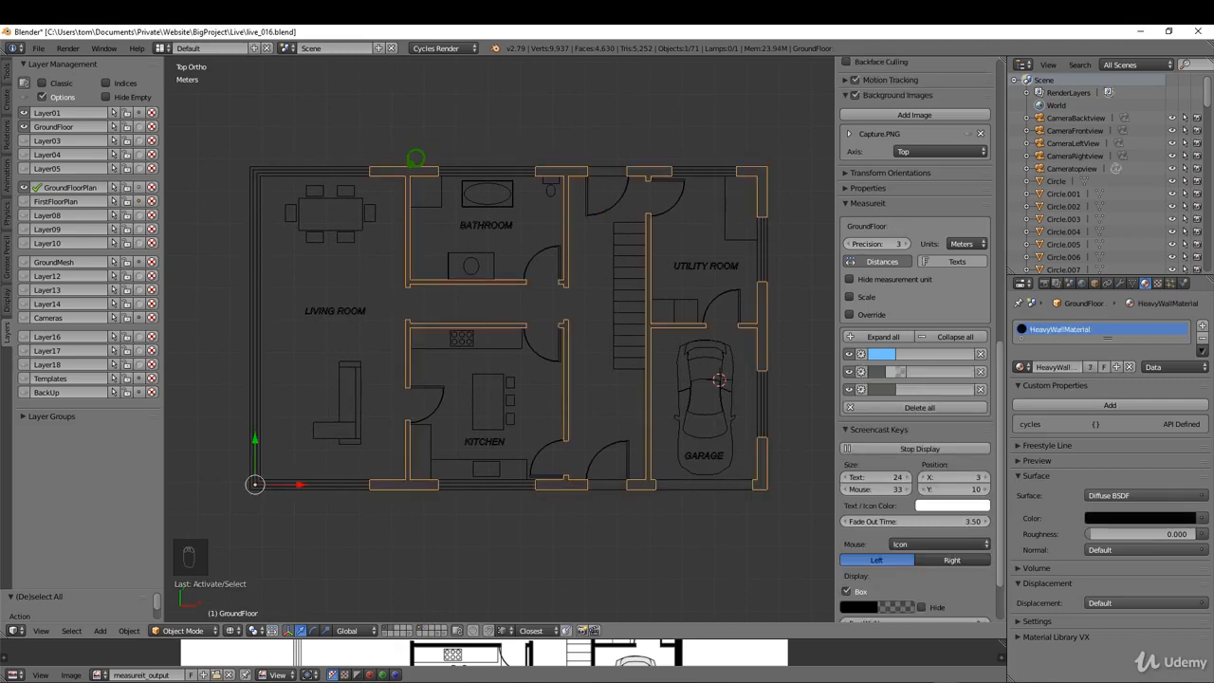
right_click(474, 155)
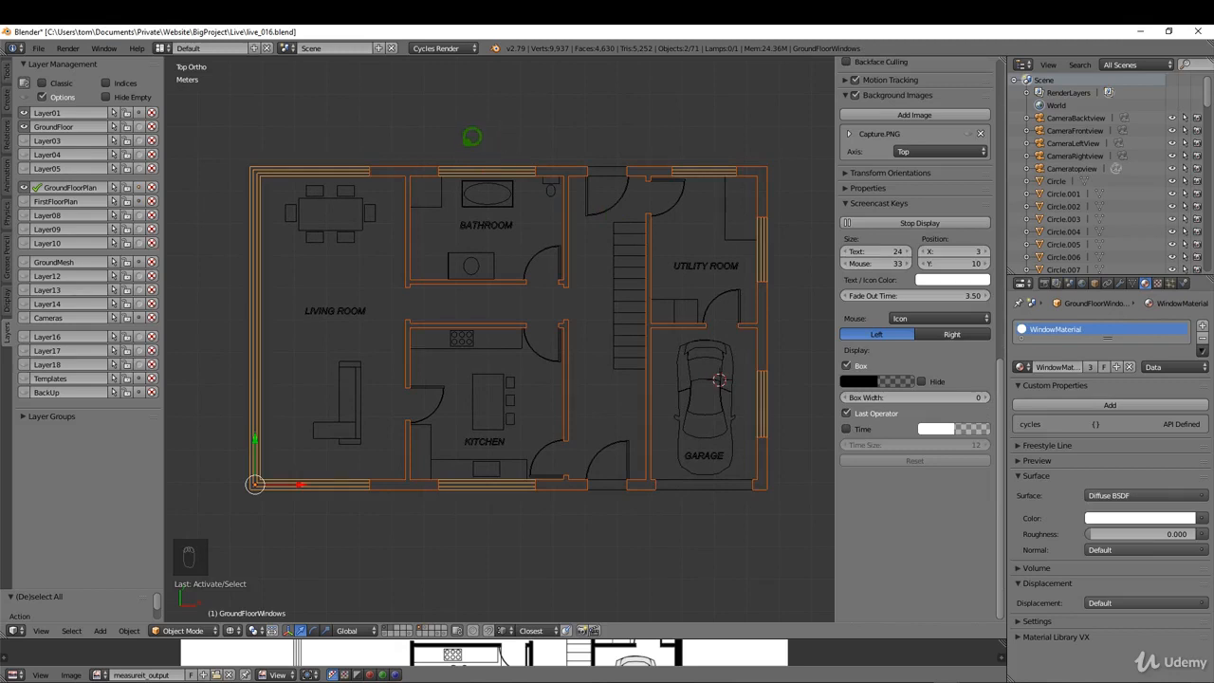
key(shift+d)
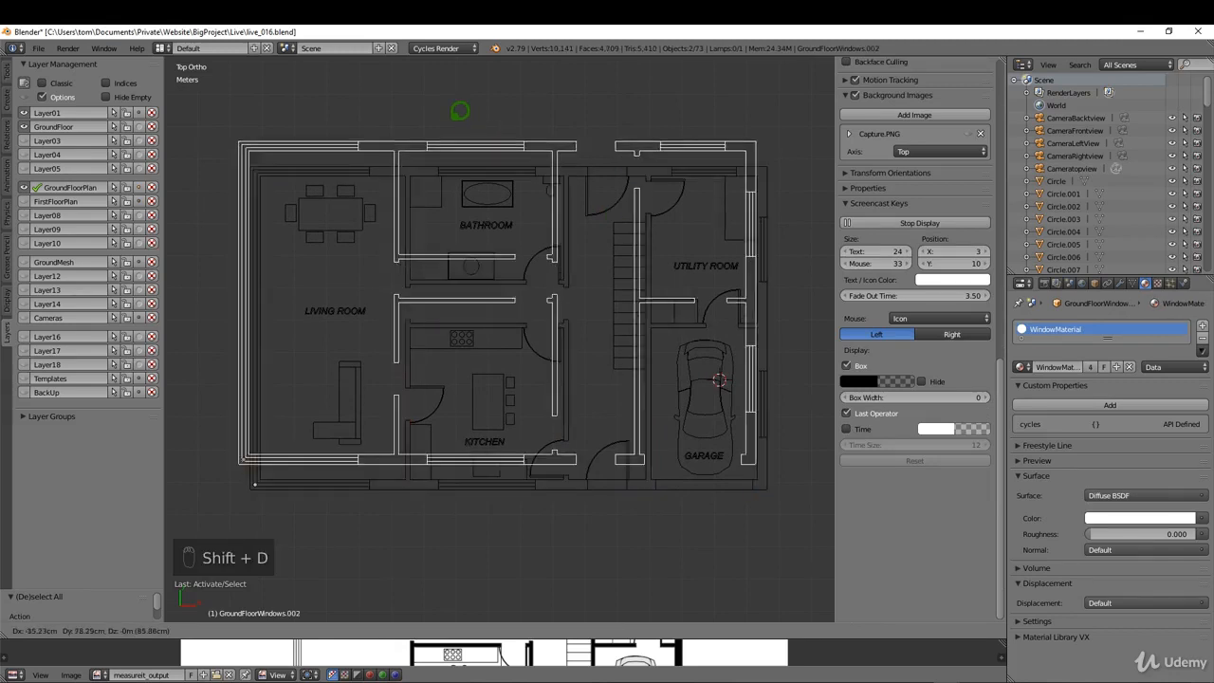
right_click(454, 96)
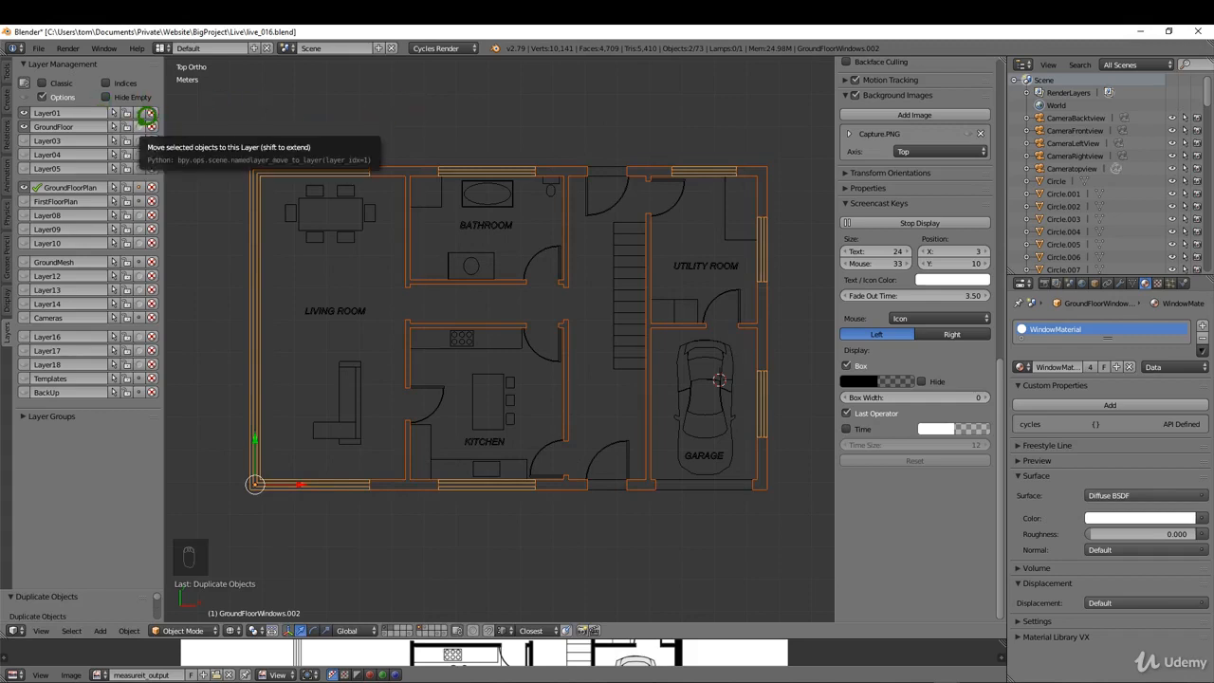
Step: Isolate the duplicated walls and windows on the GroundFloor layer and join them into one object
click(139, 126)
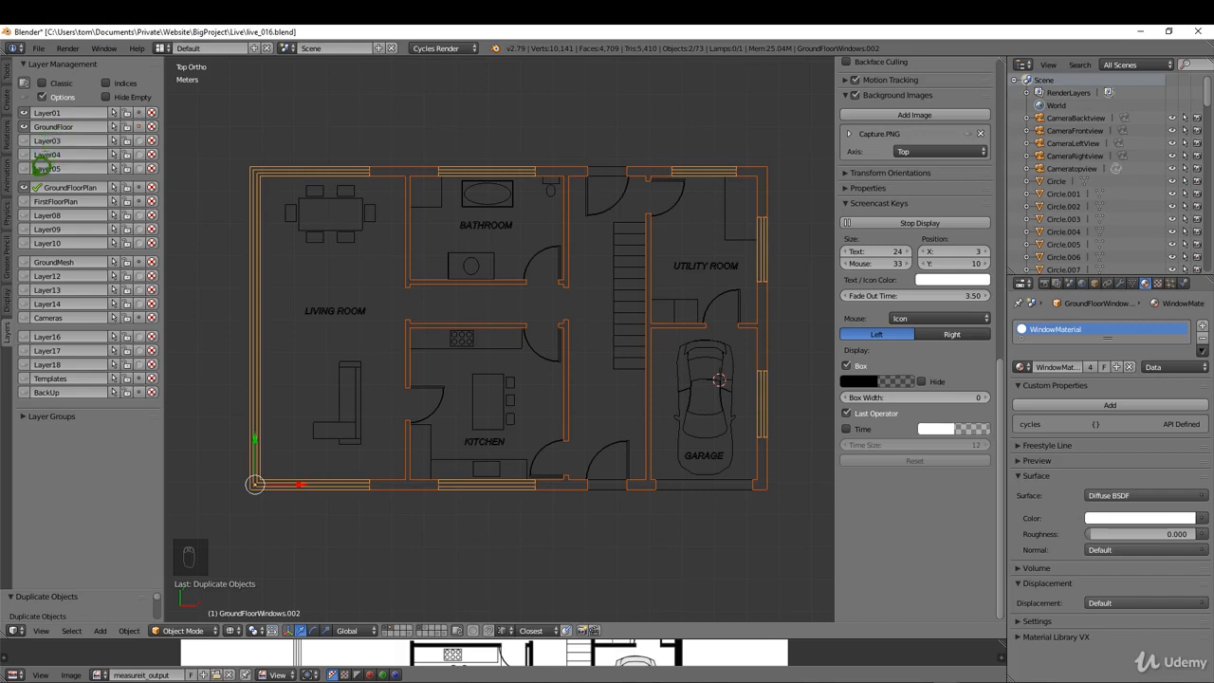
click(29, 183)
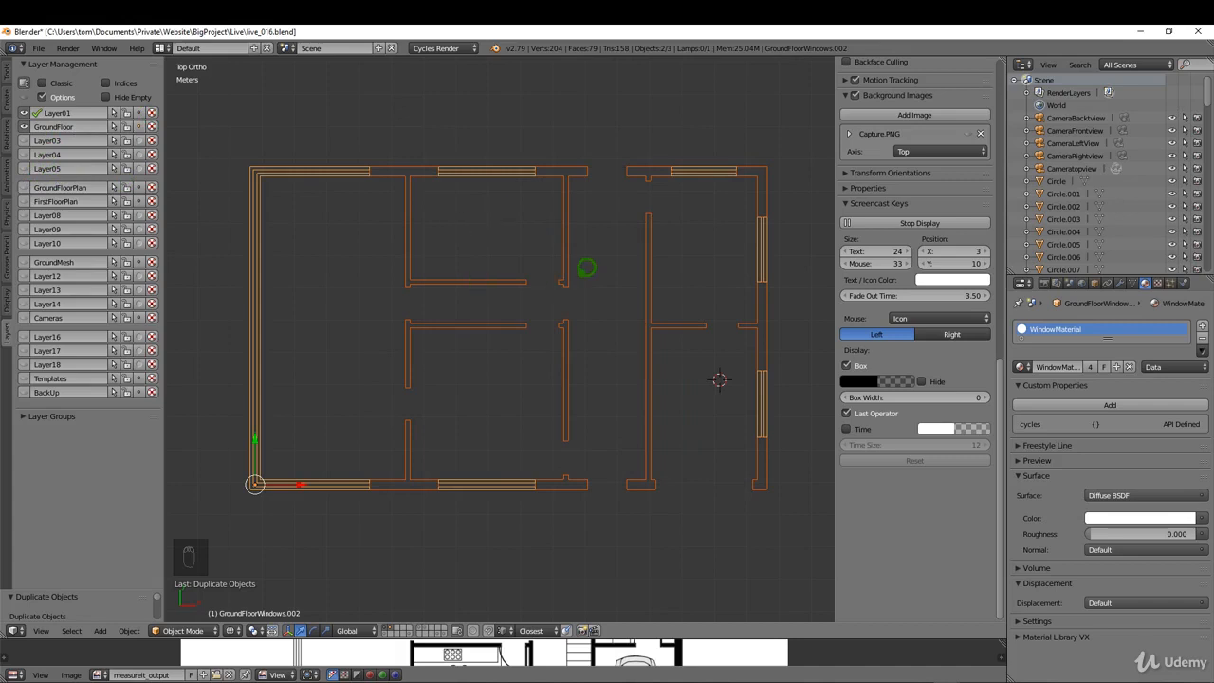
key(ctrl+j)
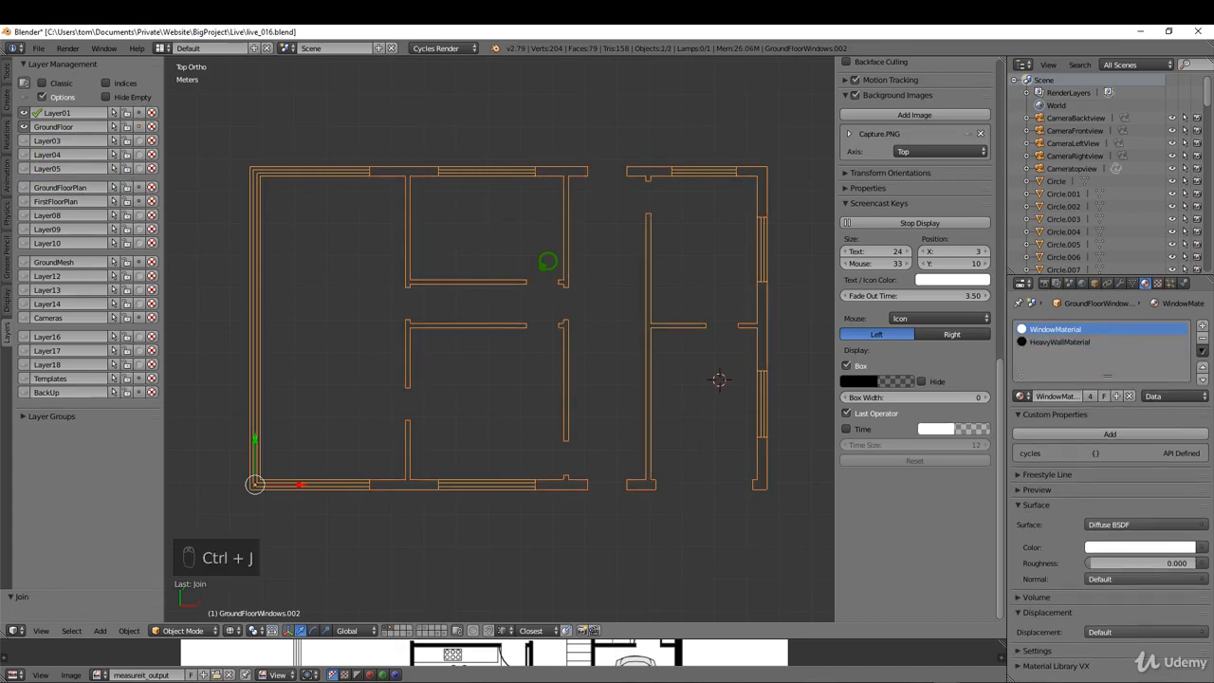
Step: In Edit Mode, select the wall and window end vertices along the outer edge of the kitchen and garage side
key(Tab)
click(646, 256)
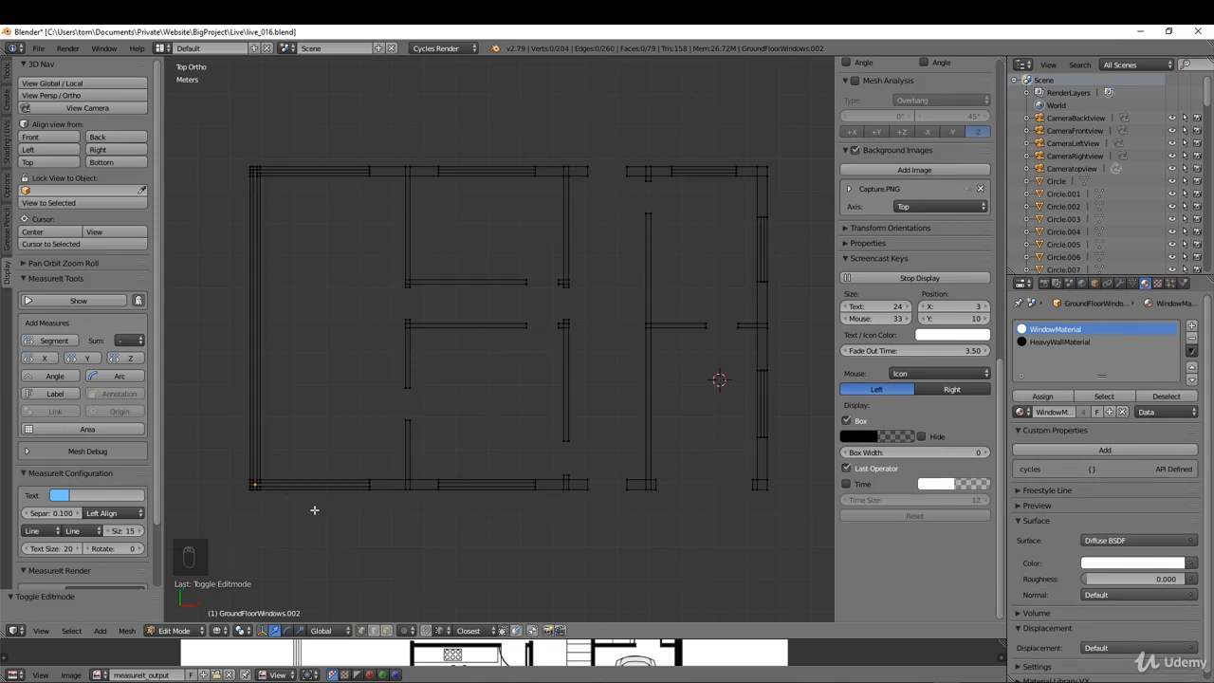
right_click(245, 493)
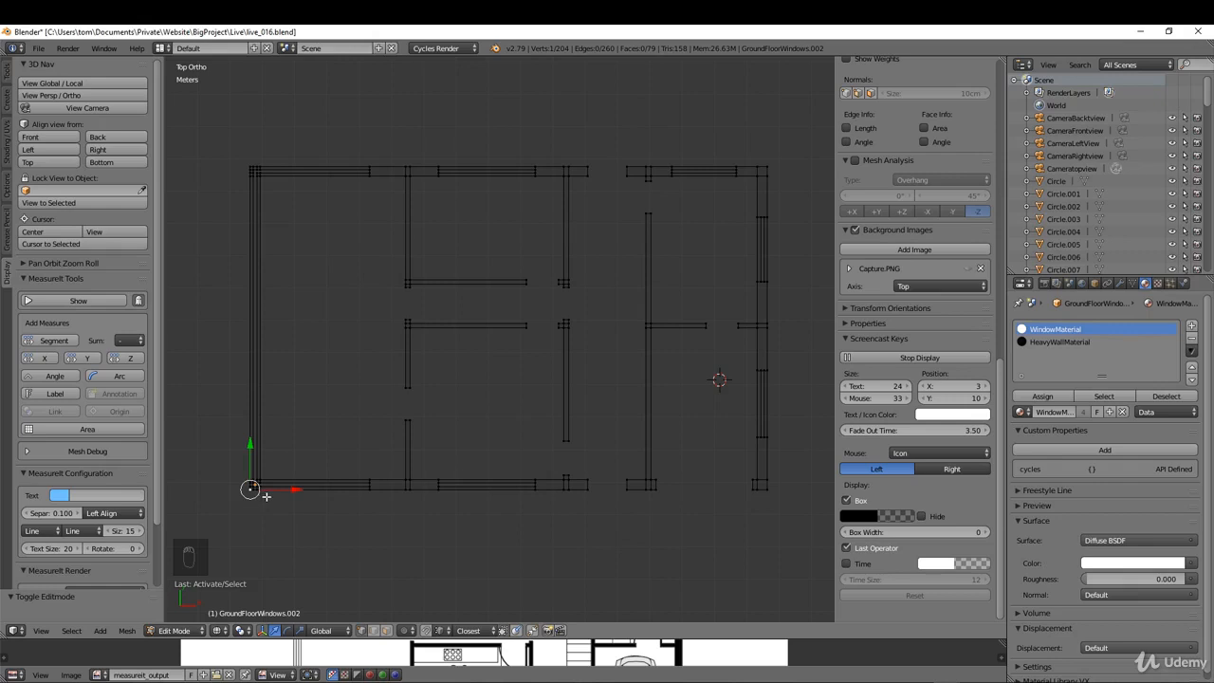
shift+right_click(773, 496)
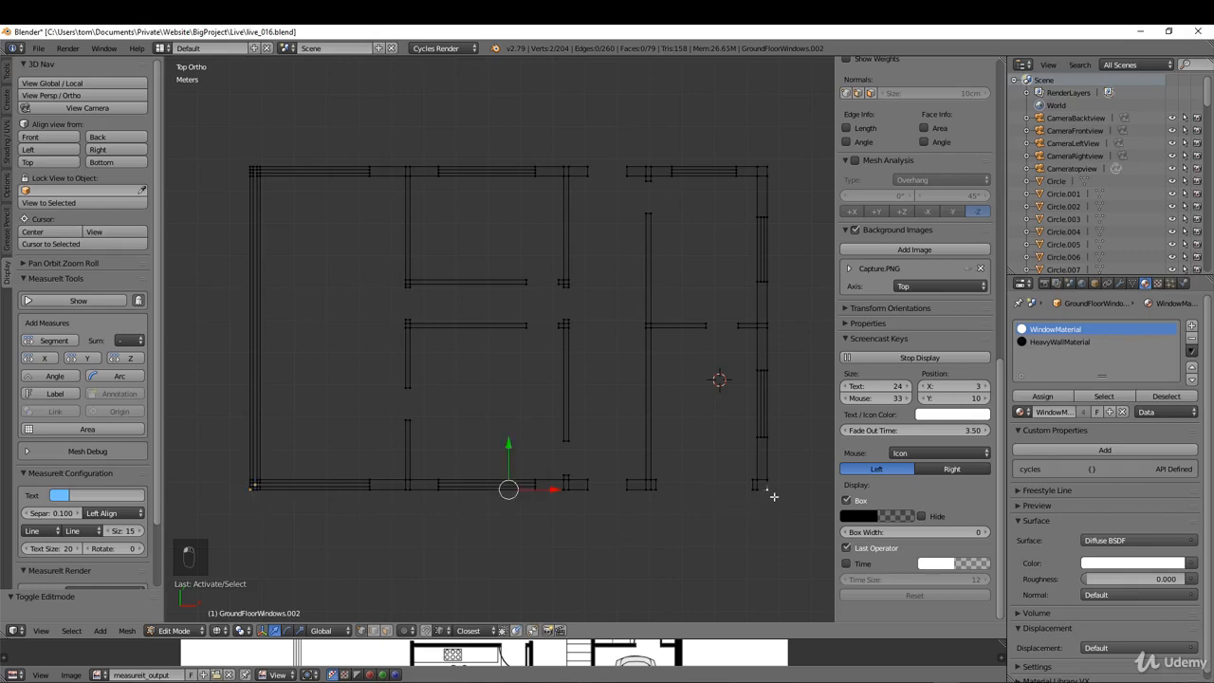
shift+right_click(266, 493)
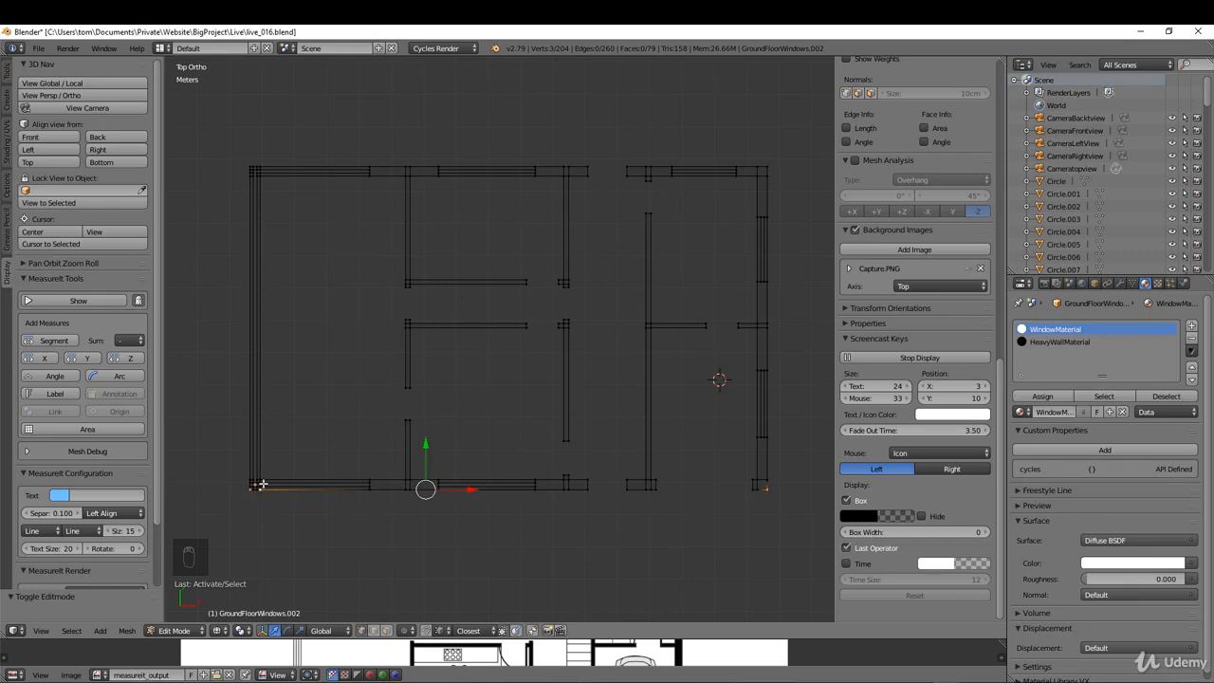
shift+right_click(369, 490)
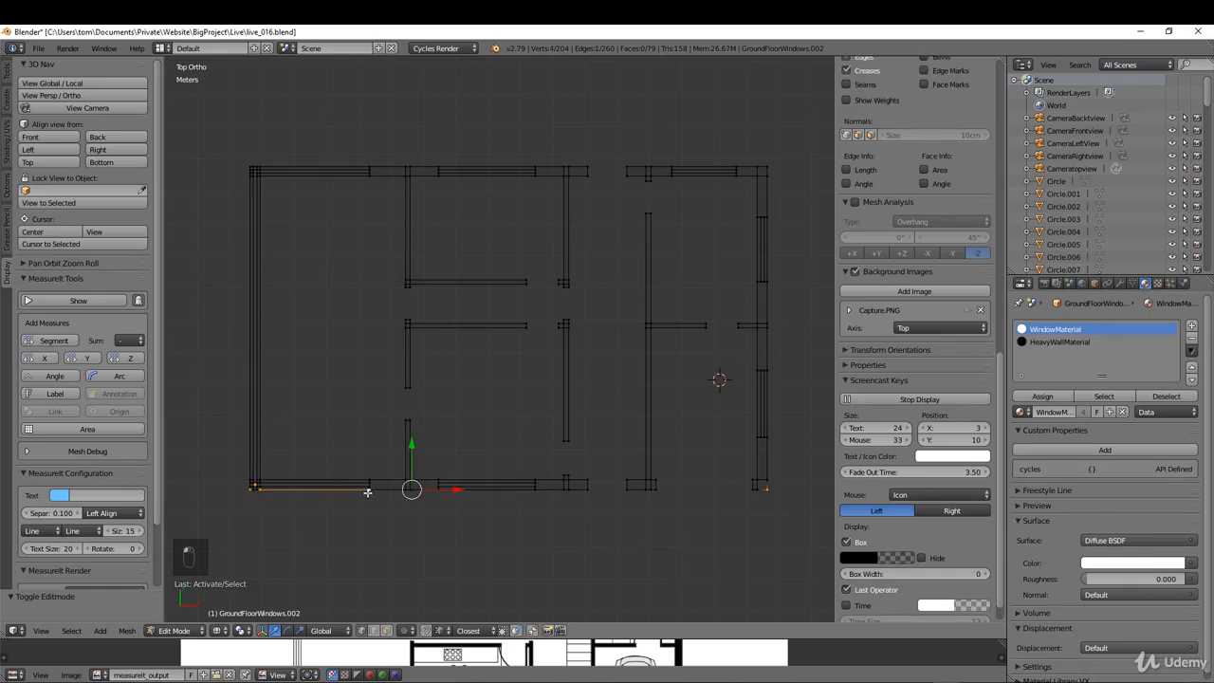
shift+right_click(748, 492)
shift+right_click(658, 489)
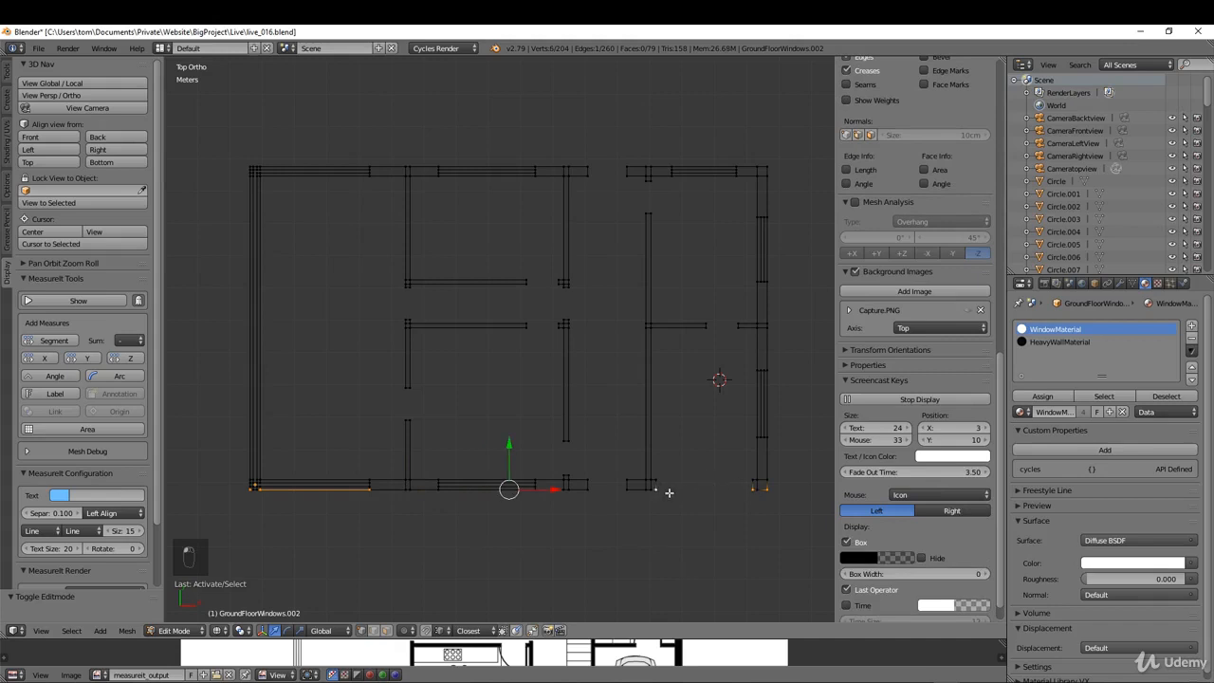
shift+right_click(622, 491)
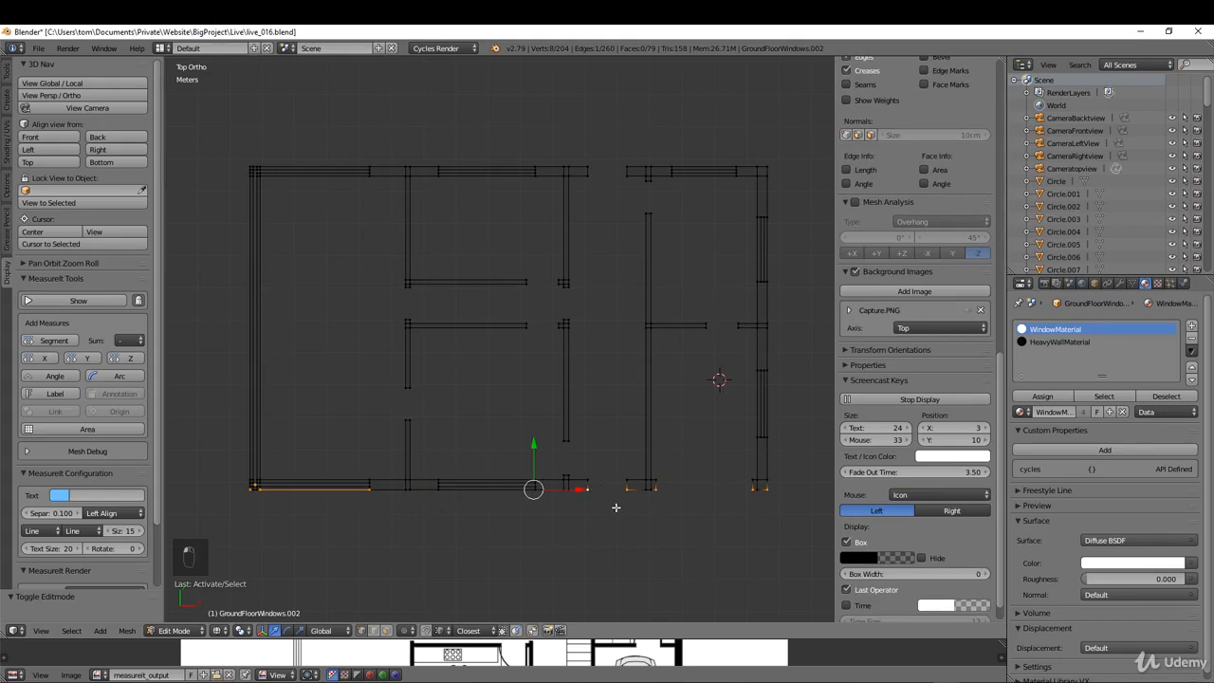
shift+right_click(437, 493)
scroll(529, 494, up, 8)
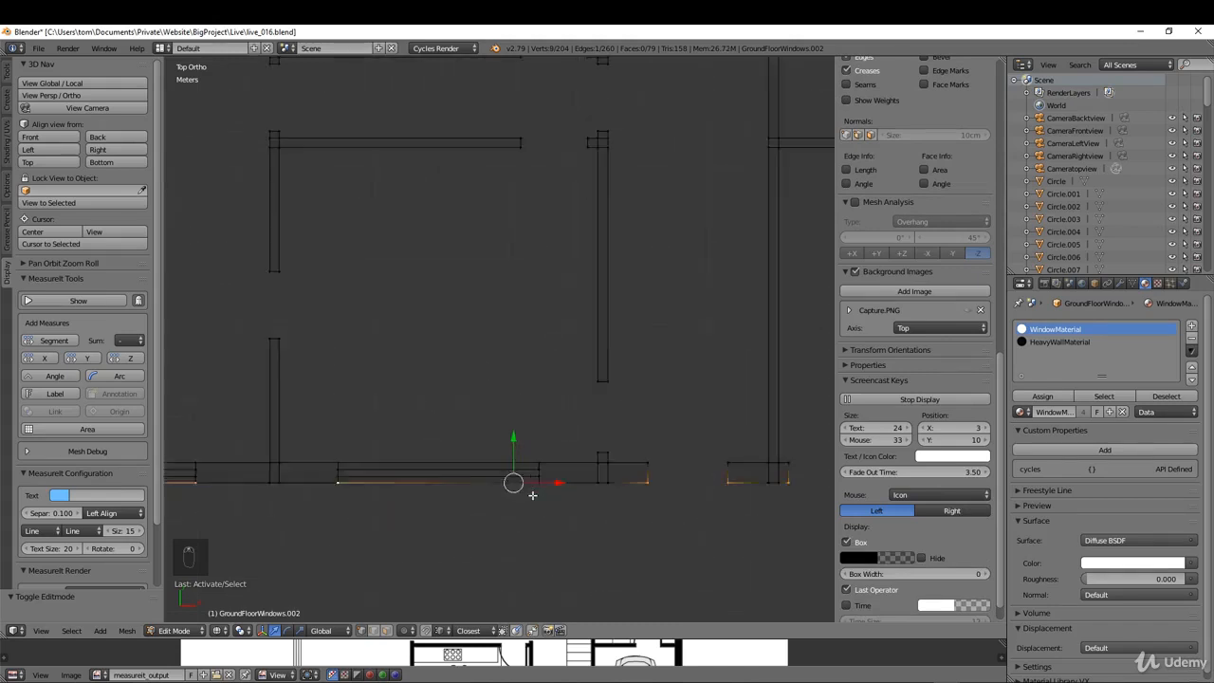
shift+right_click(537, 455)
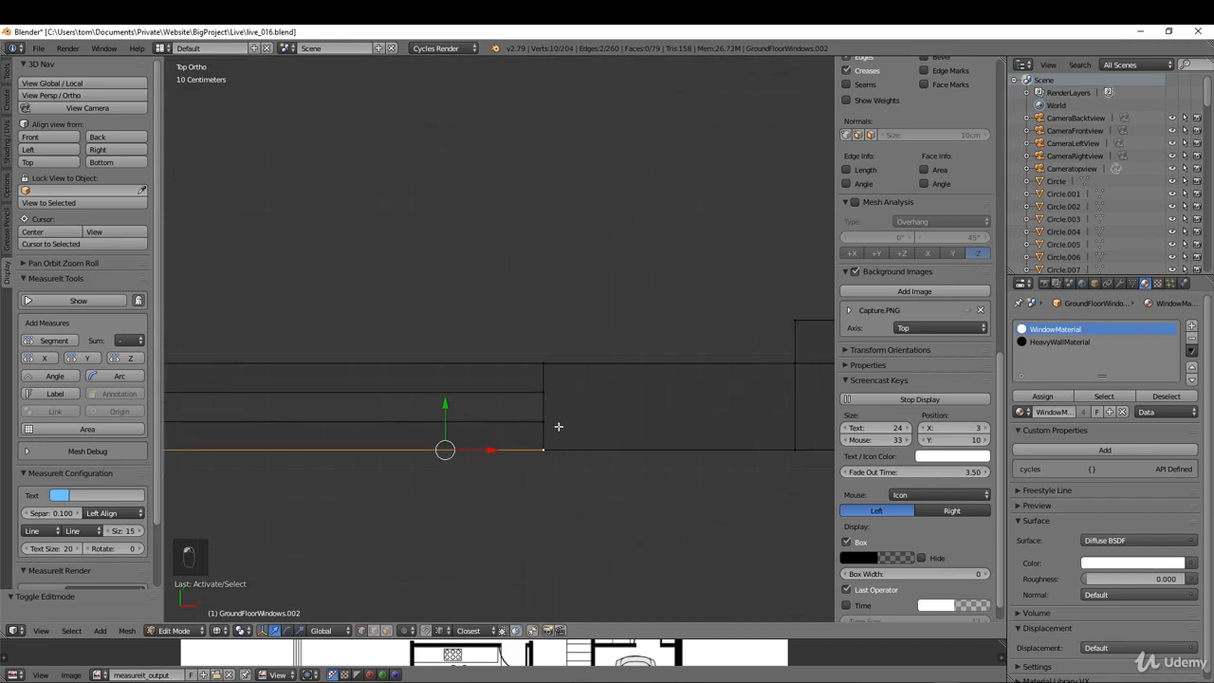
scroll(551, 476, down, 8)
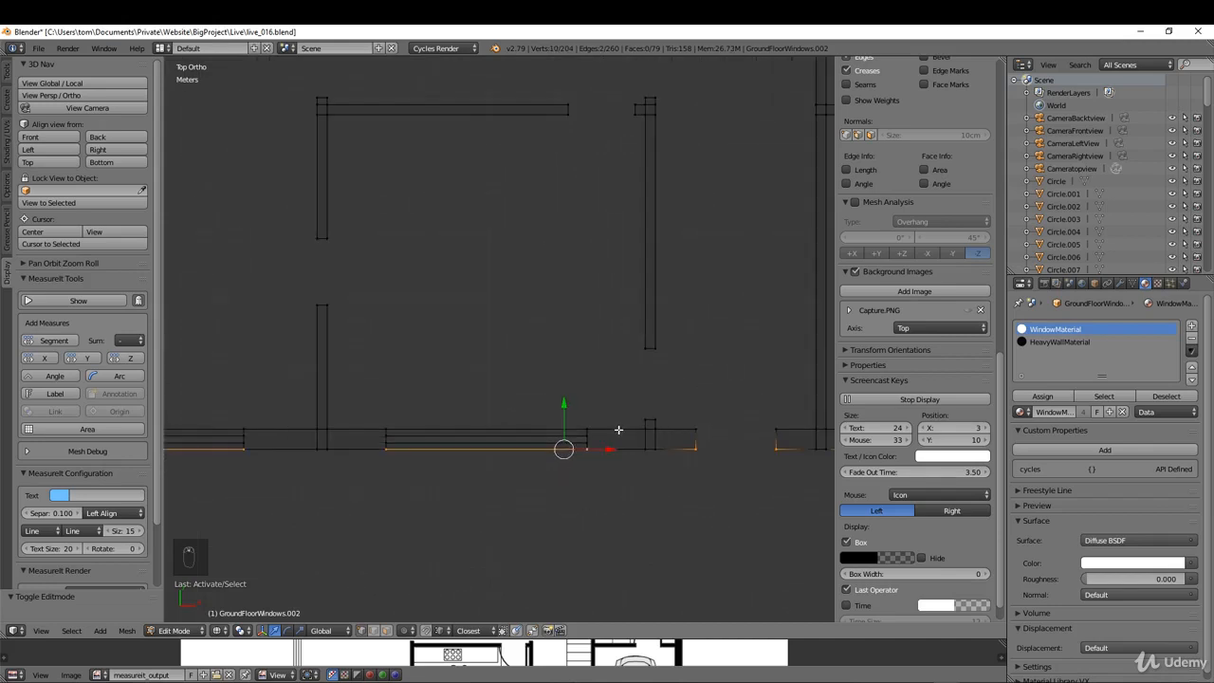
scroll(631, 437, down, 3)
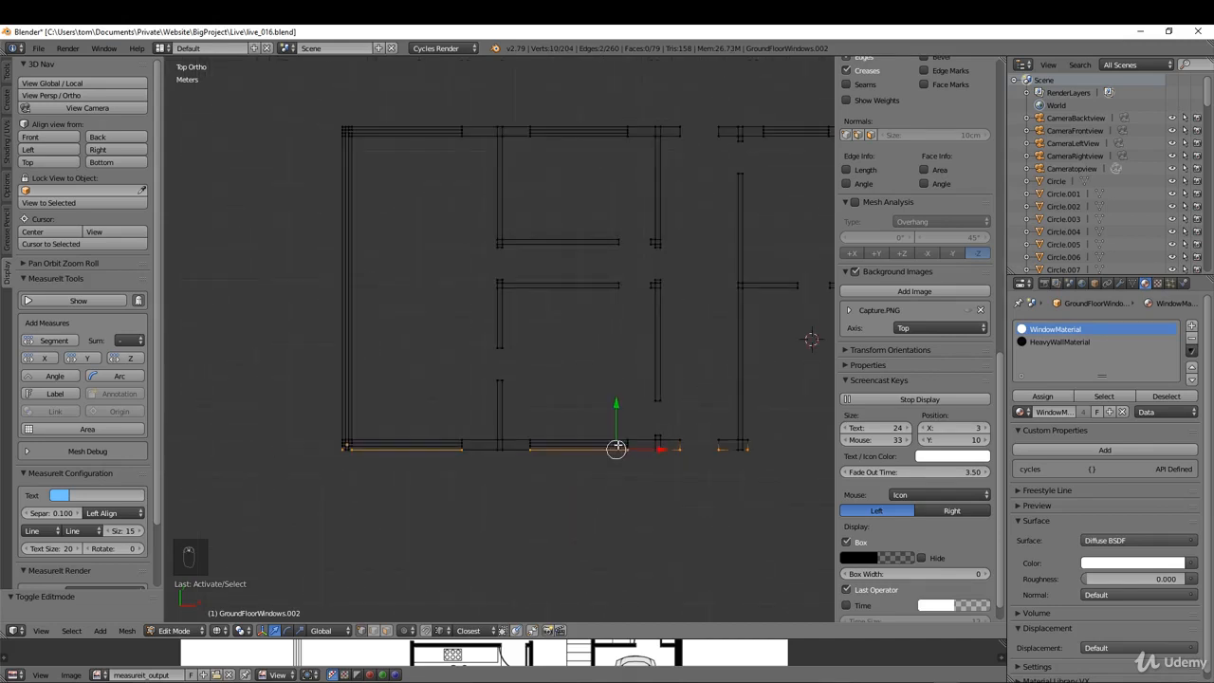
shift+middle_drag(619, 445, 534, 456)
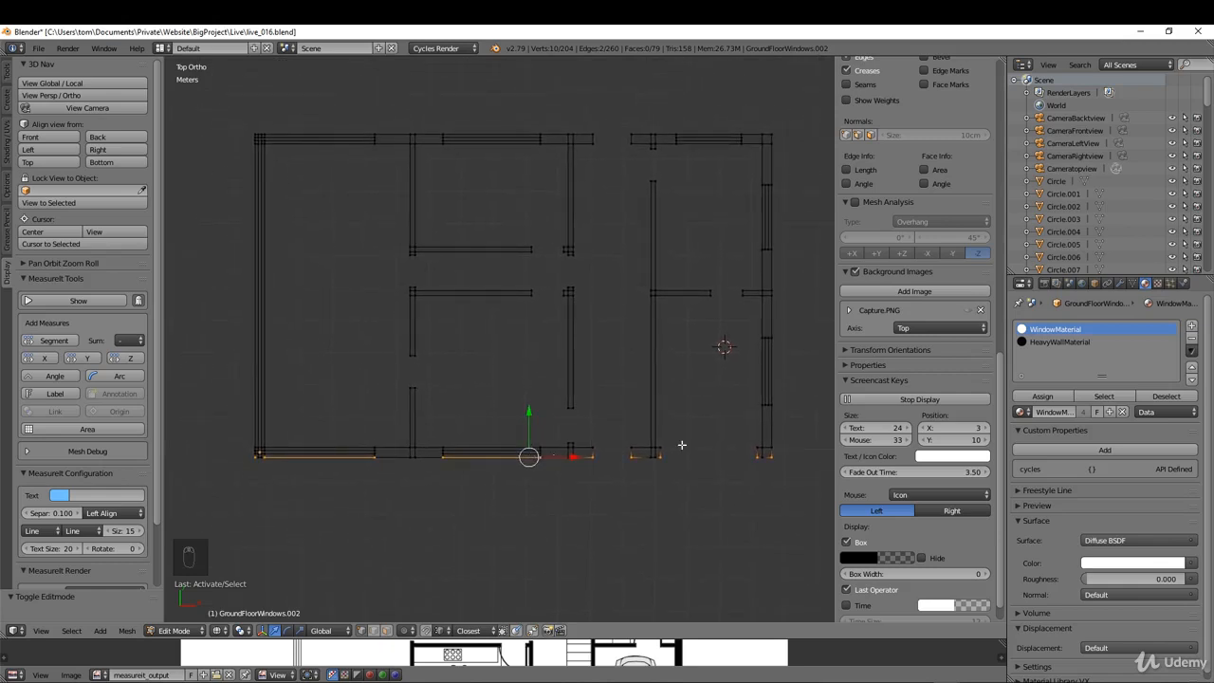
Step: Duplicate the selected outer-edge vertices in place, separate them into their own object and return to Object Mode
key(shift+d)
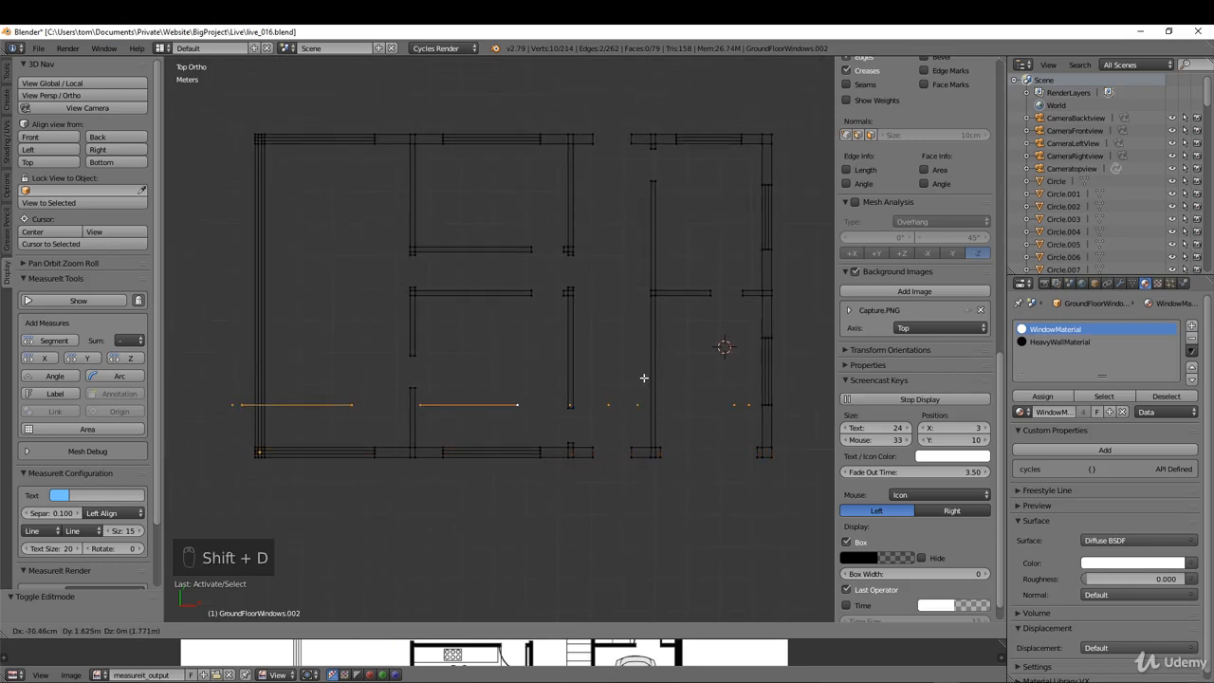
right_click(644, 378)
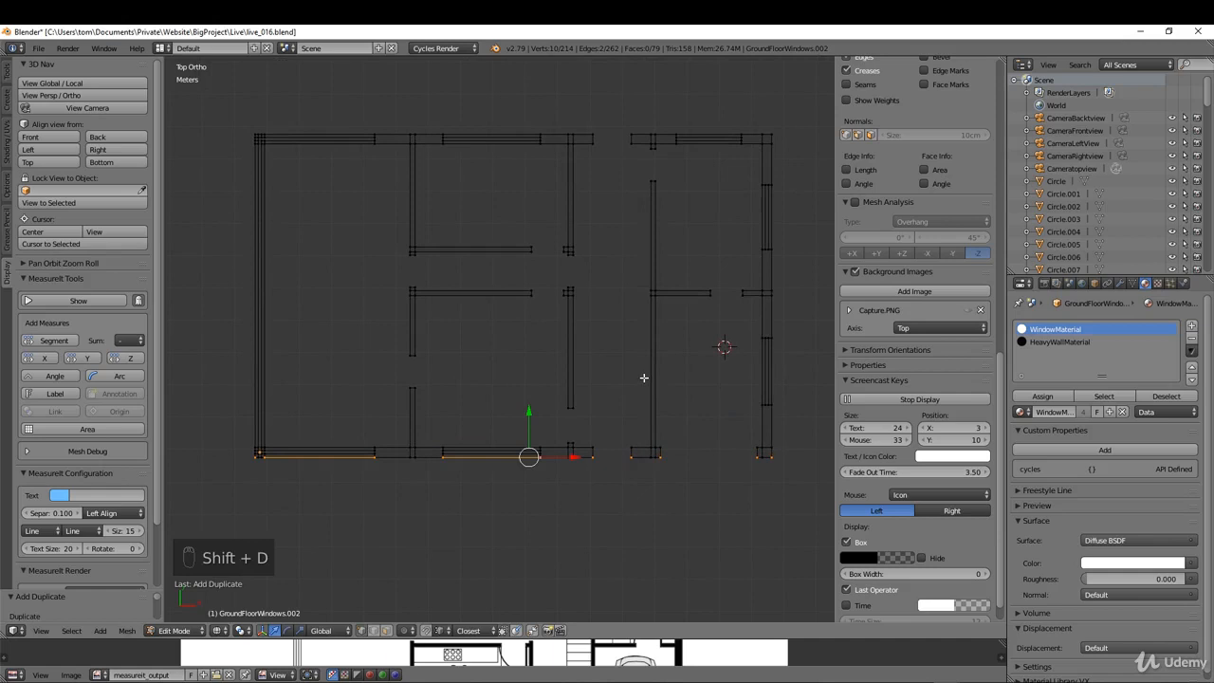
key(p)
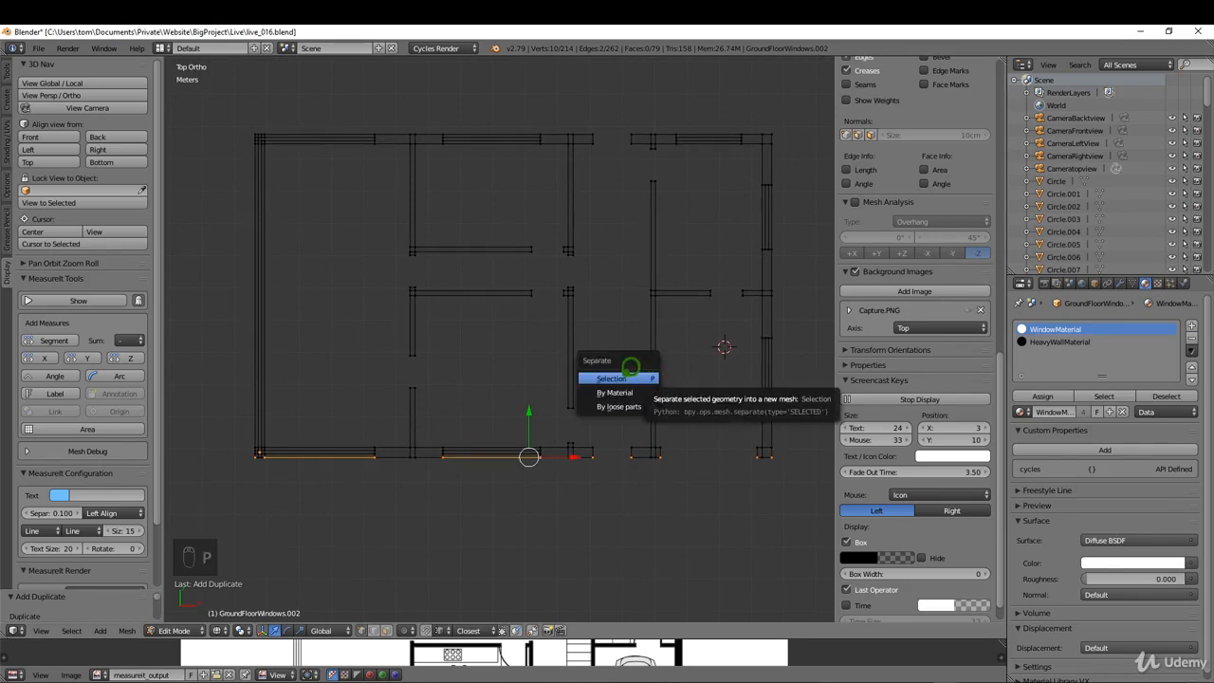
click(620, 378)
key(Tab)
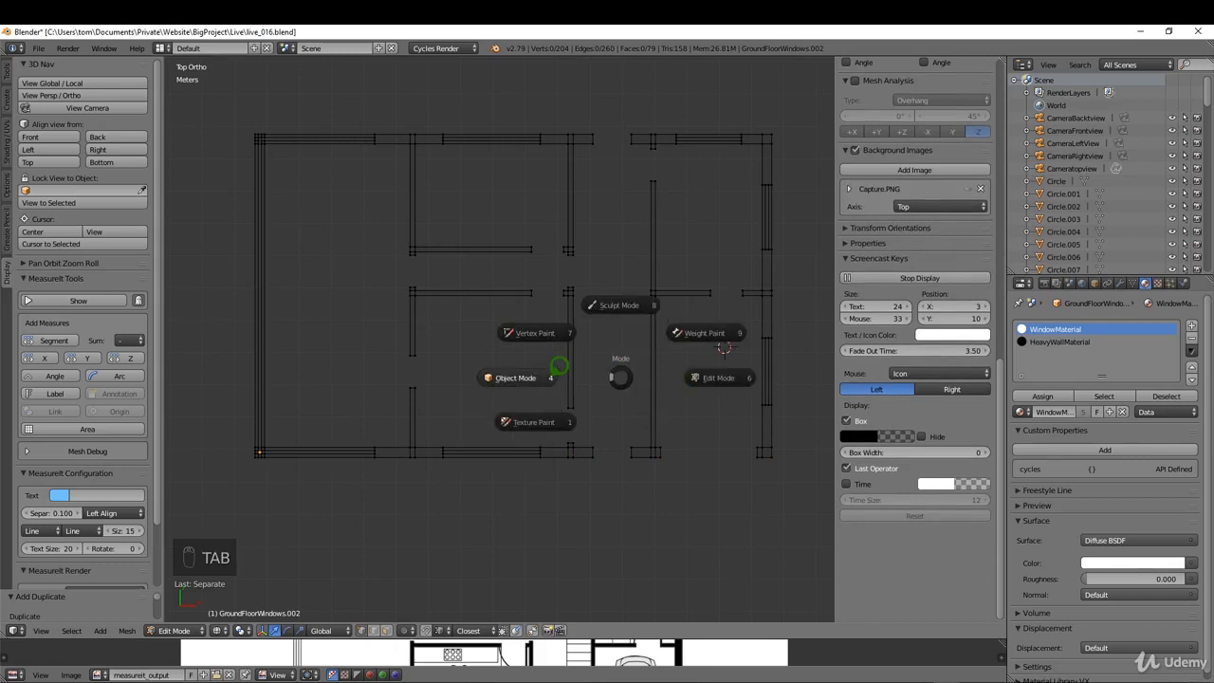
click(554, 368)
Step: In the separated outer-edge object, add edges along the corner wall end and across the garage opening
right_click(645, 450)
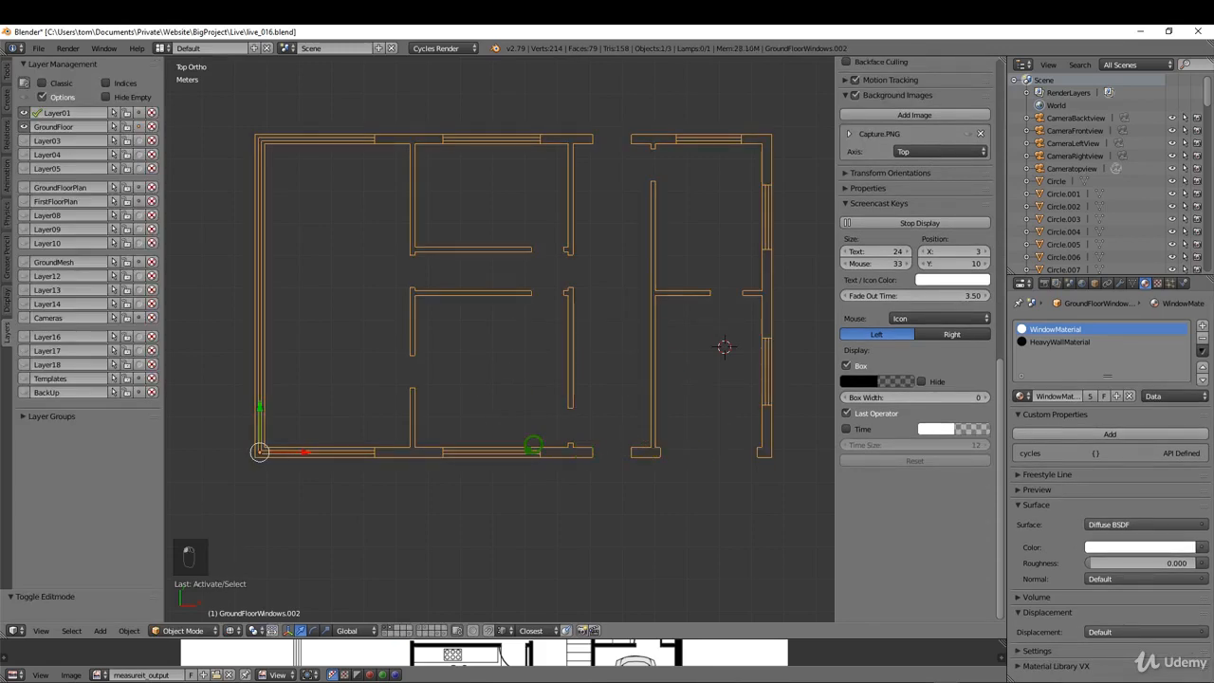
right_click(532, 448)
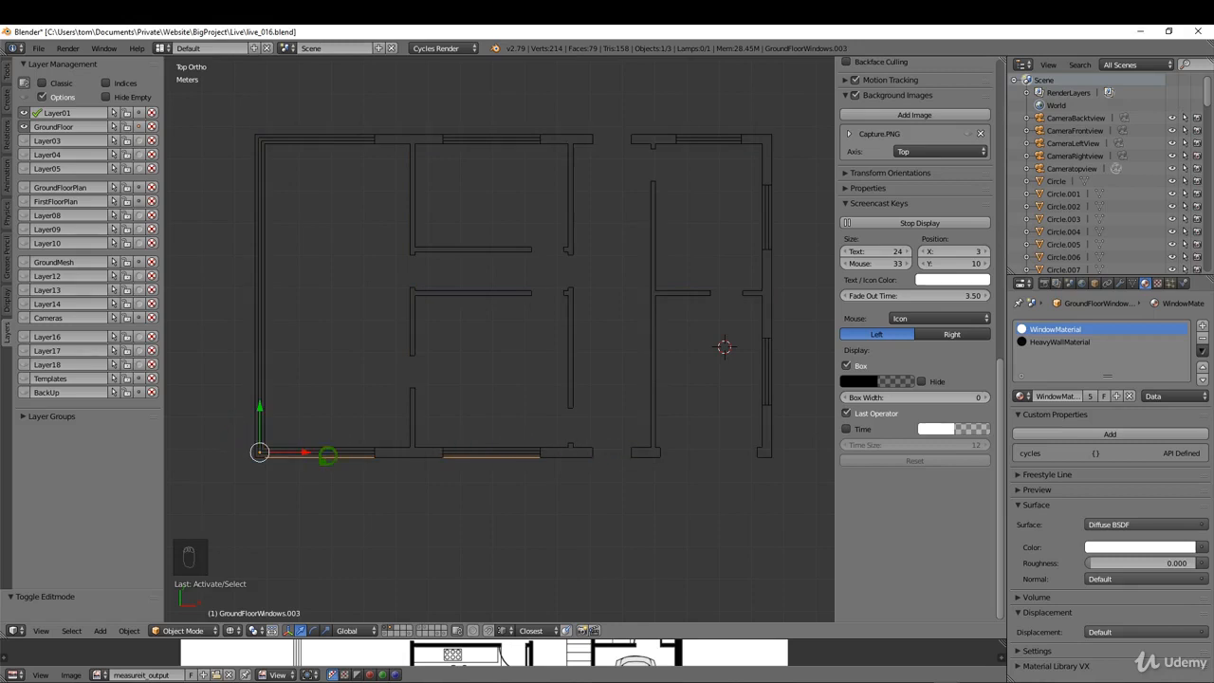
key(Tab)
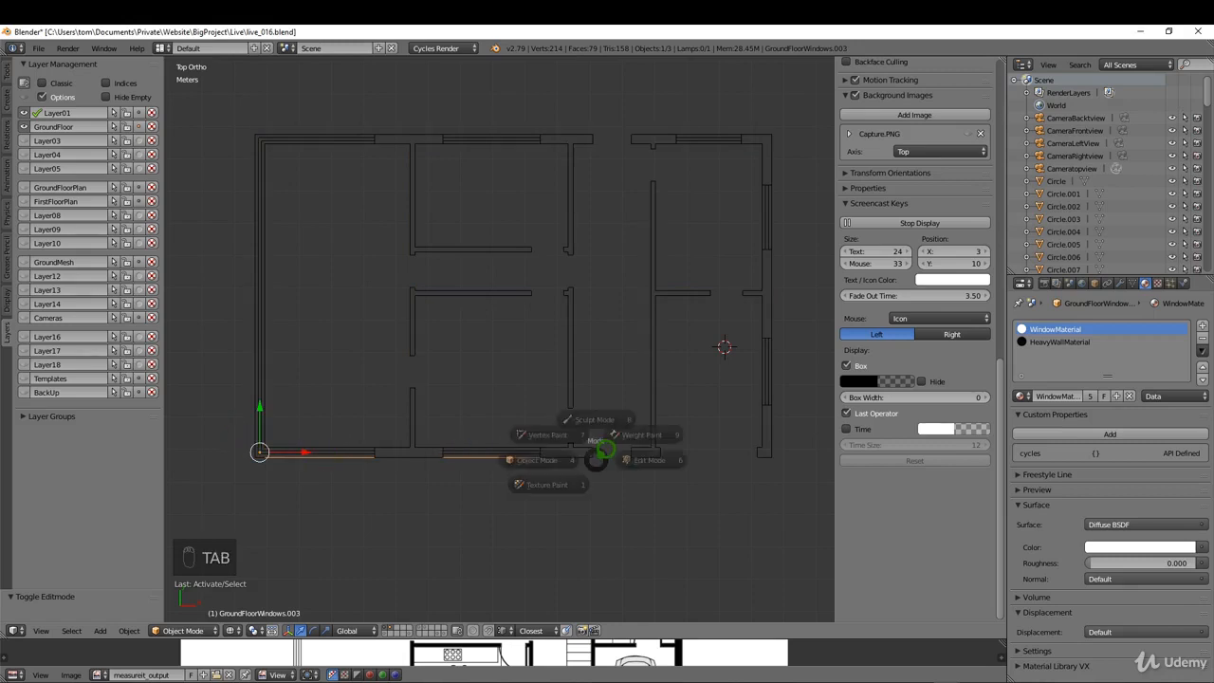
click(702, 458)
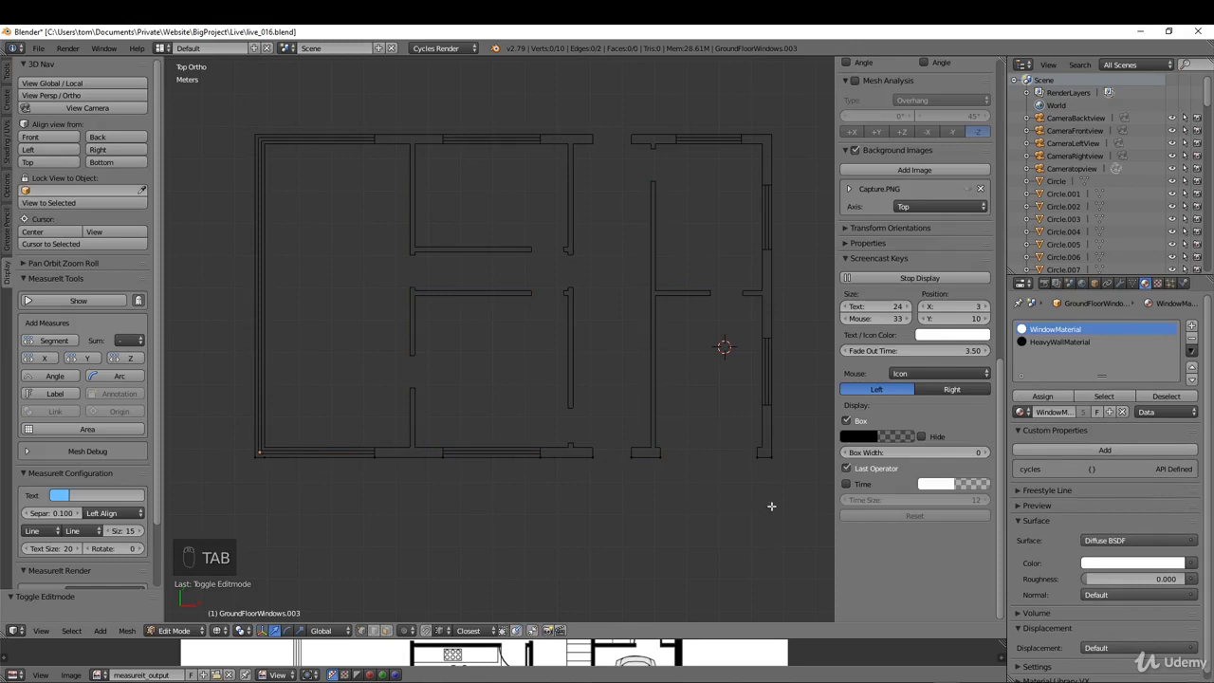
right_click(771, 462)
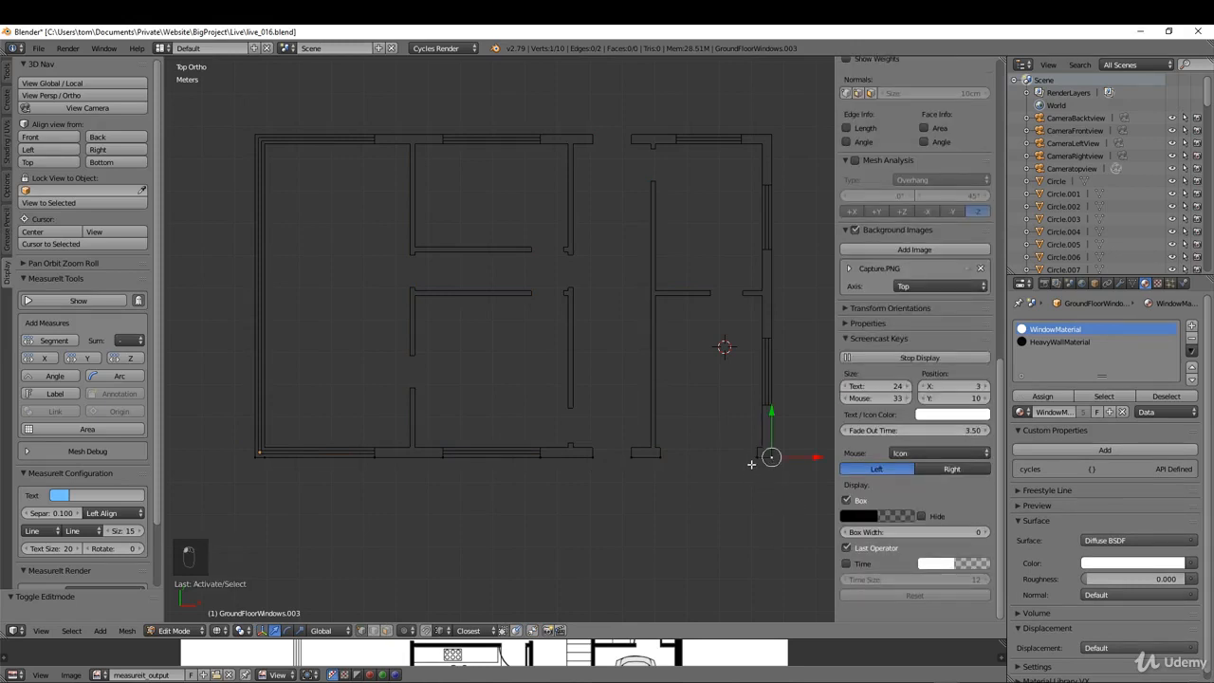
shift+right_click(751, 464)
key(f)
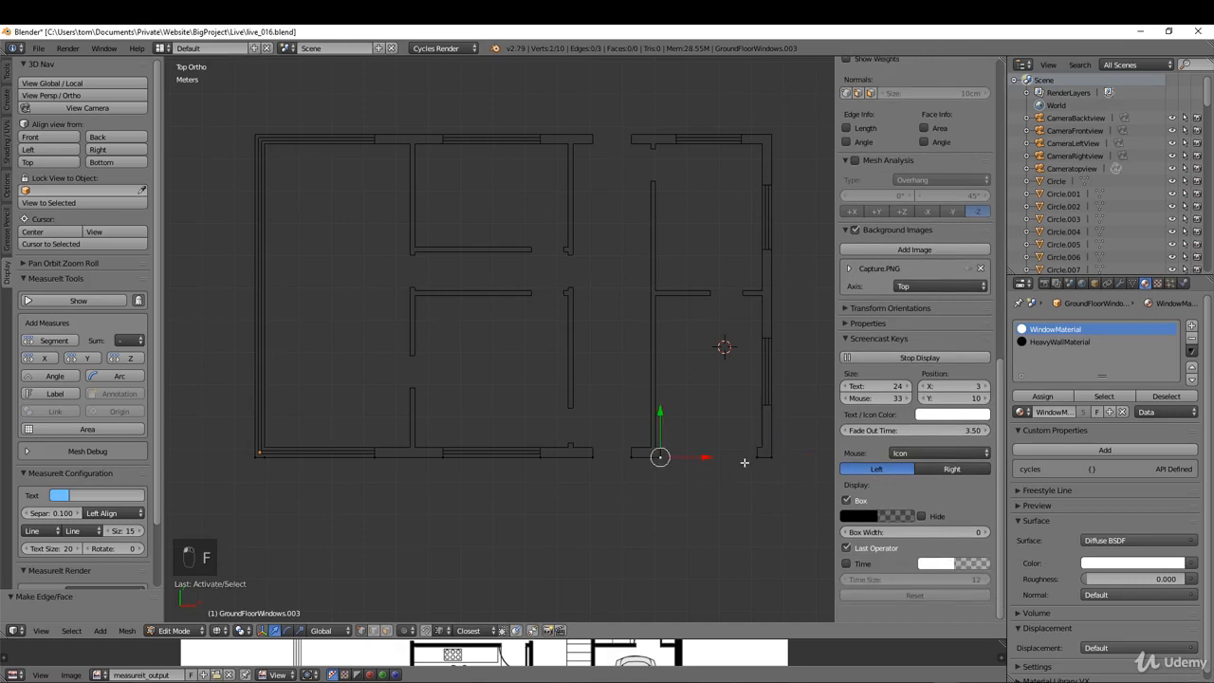
key(f)
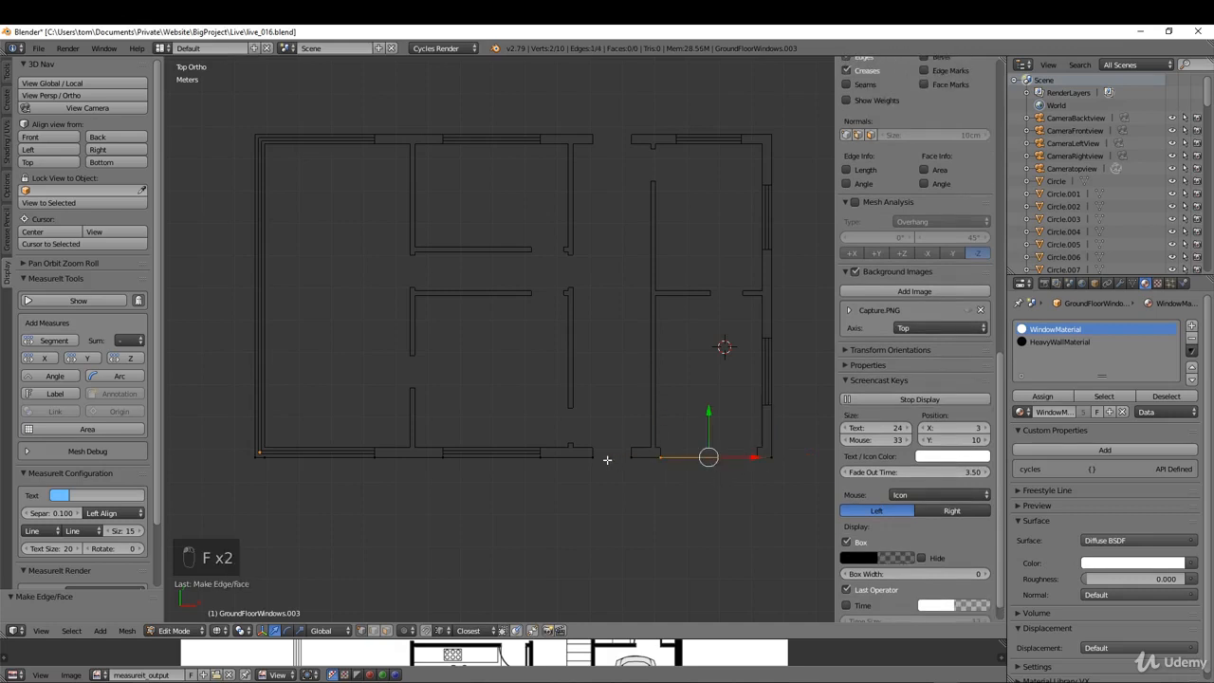
Step: Add edges along the short wall beside the garage, across the doorway, and from the doorway to the kitchen window
right_click(637, 461)
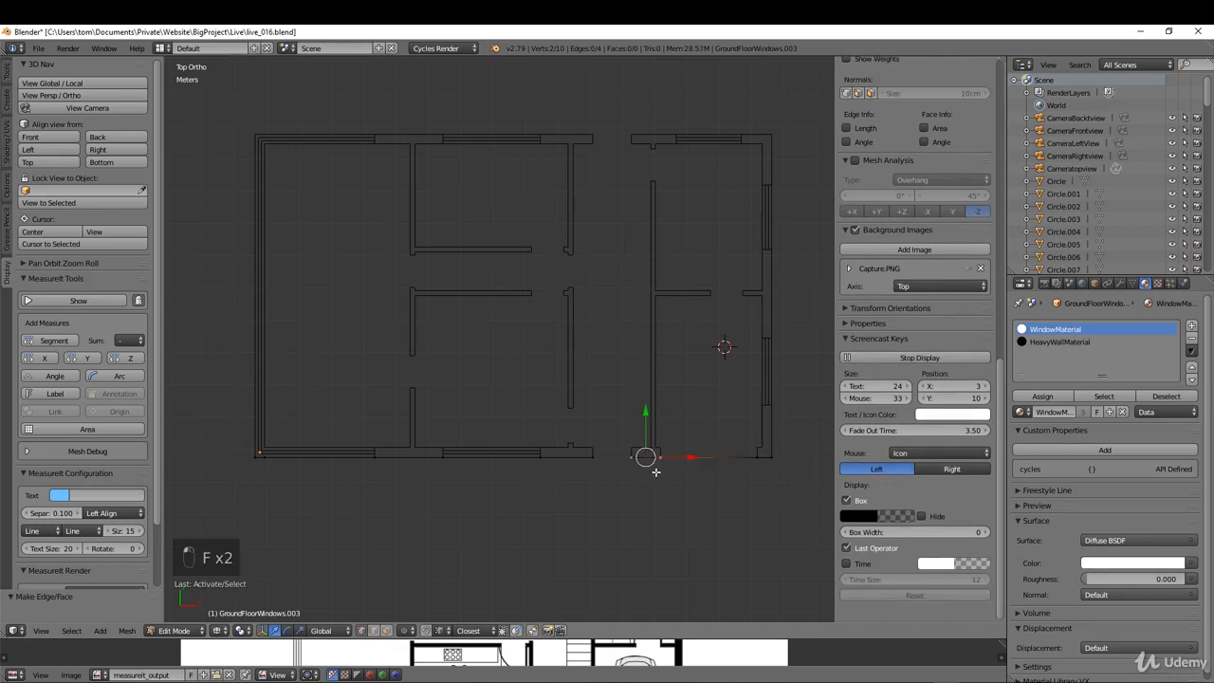
key(f)
right_click(593, 464)
shift+right_click(632, 466)
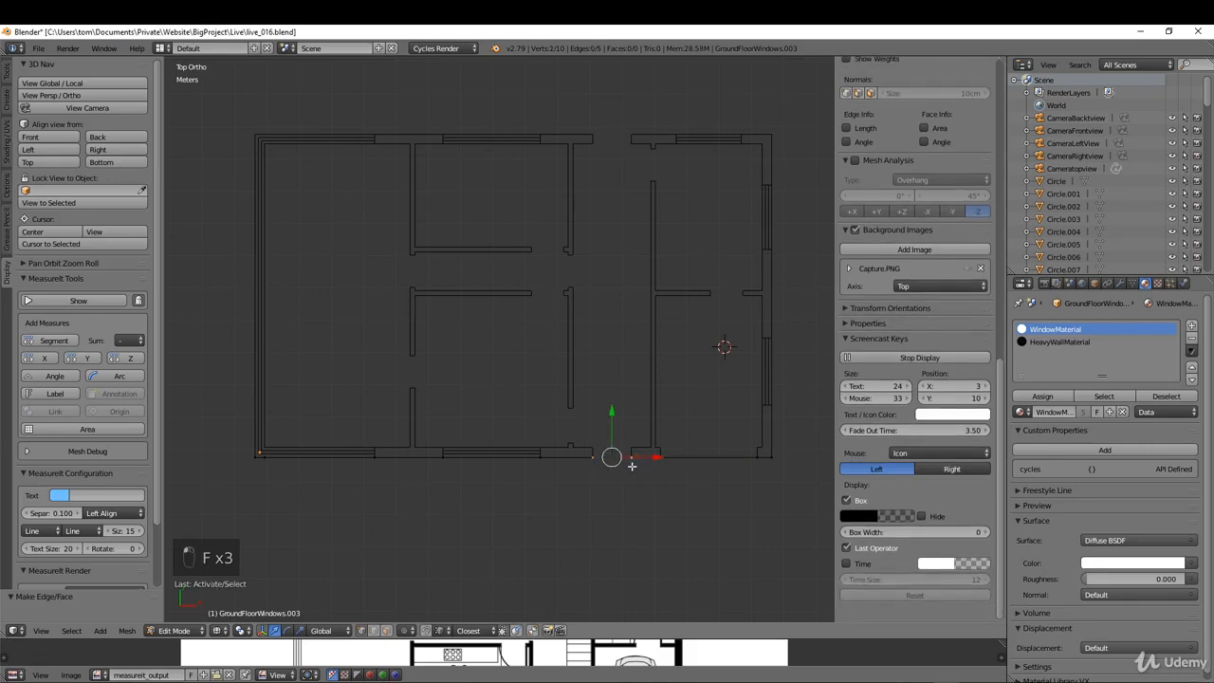
key(f)
right_click(548, 464)
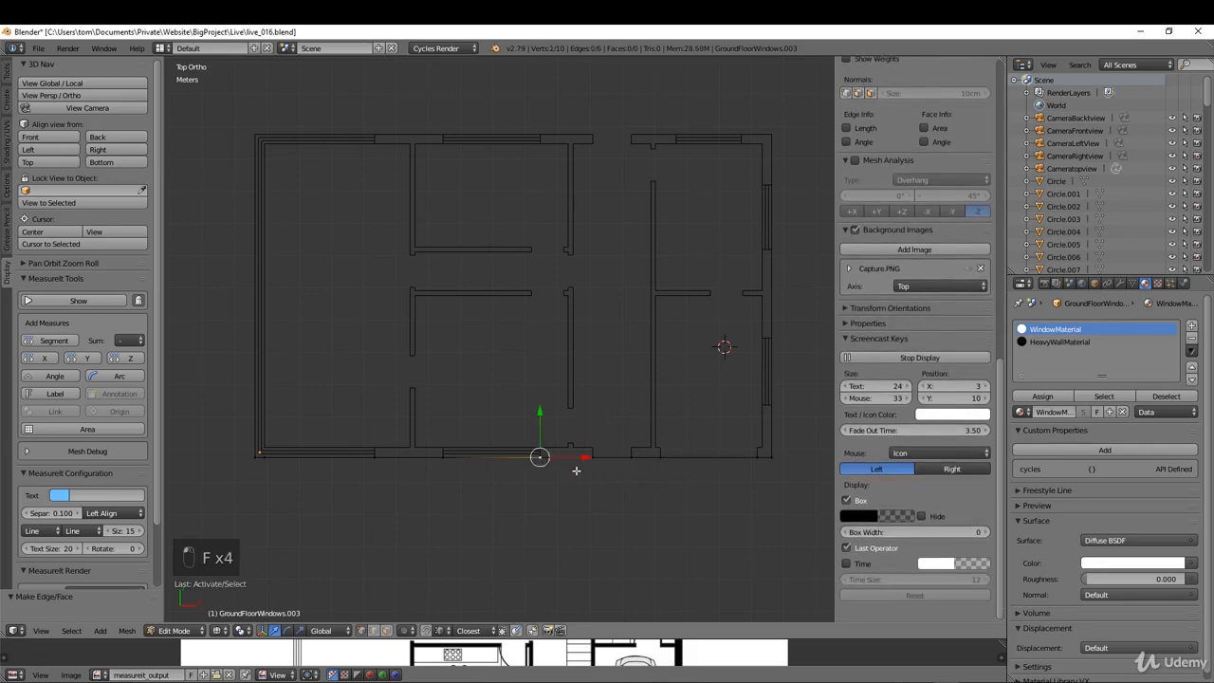
shift+right_click(589, 467)
key(f)
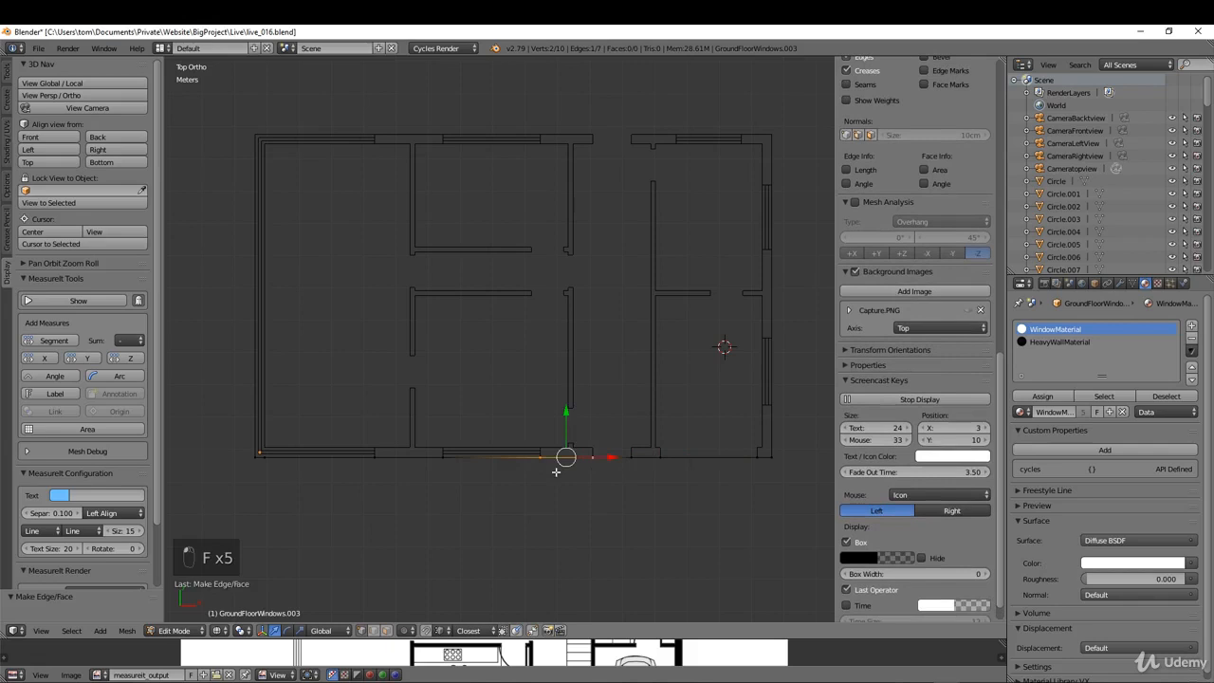
Step: Select the kitchen window's end vertices, then the whole outer-edge outline
right_click(451, 461)
shift+right_click(533, 464)
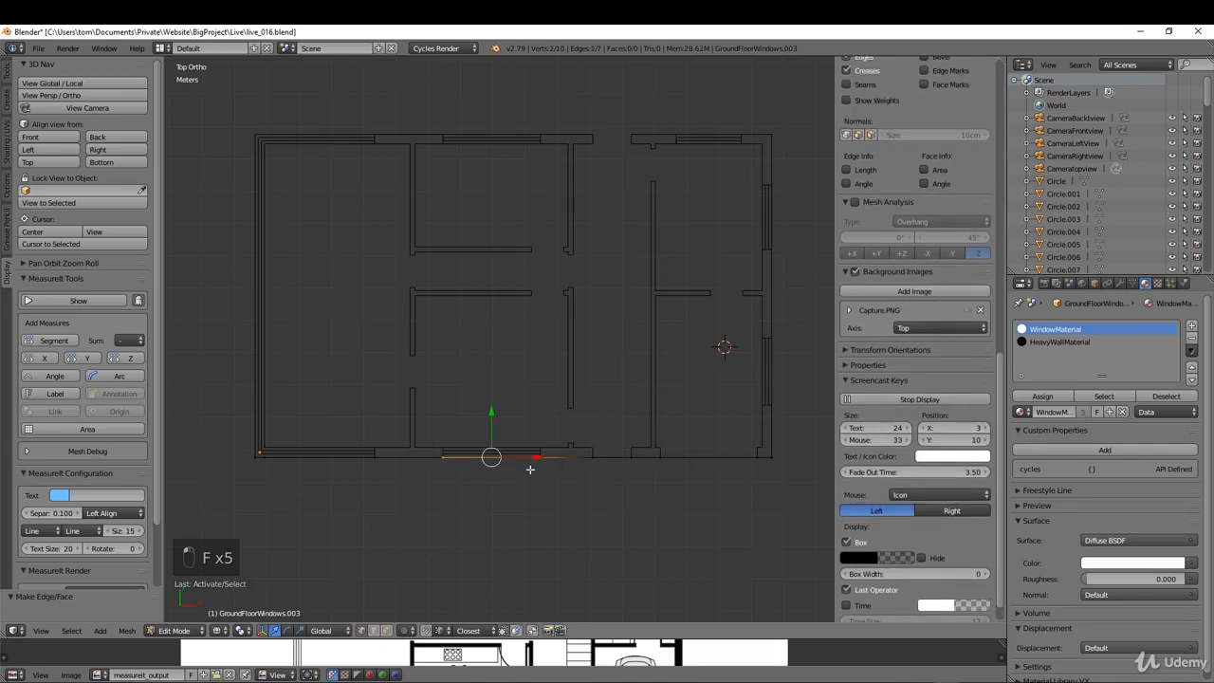
key(a)
key(a)
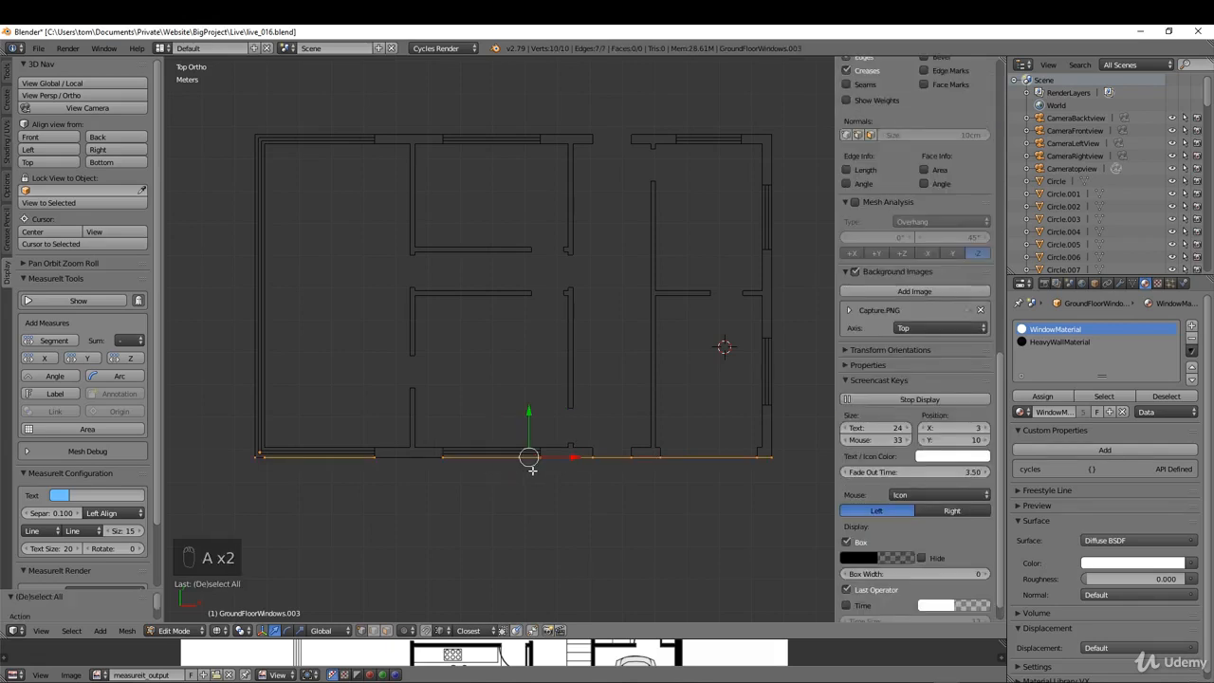
Step: Add an edge between the facing end vertices of the corner-room window and the kitchen window along the outer wall
key(a)
right_click(375, 457)
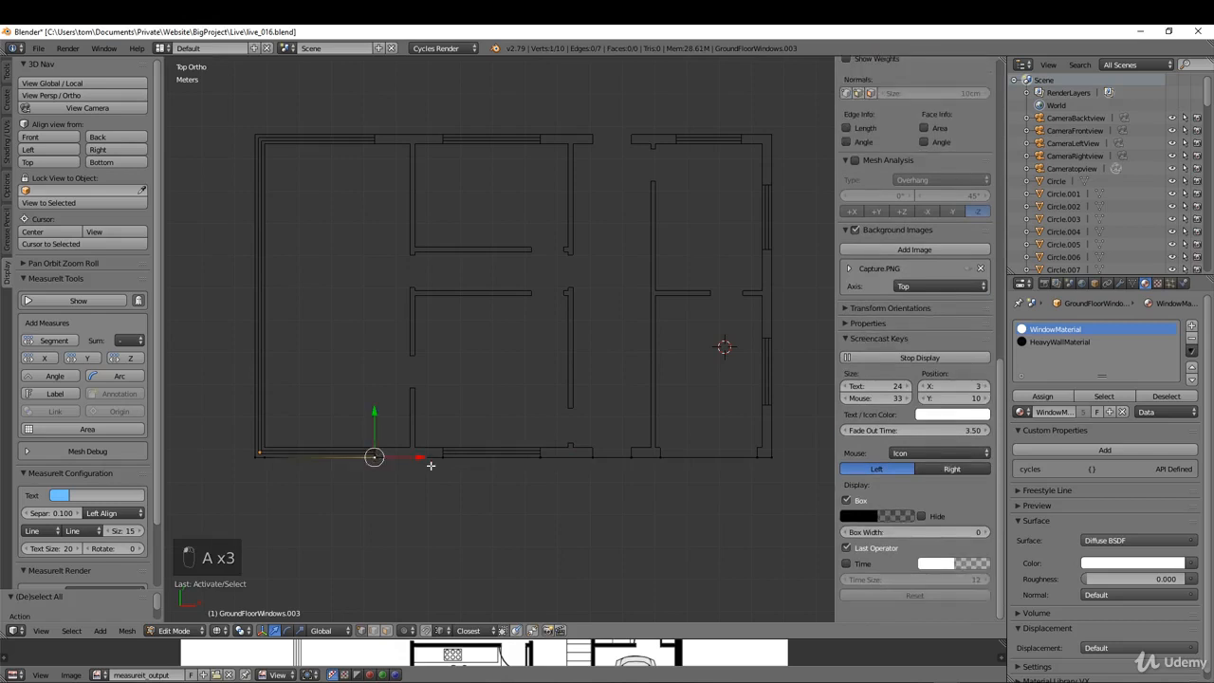
shift+right_click(440, 462)
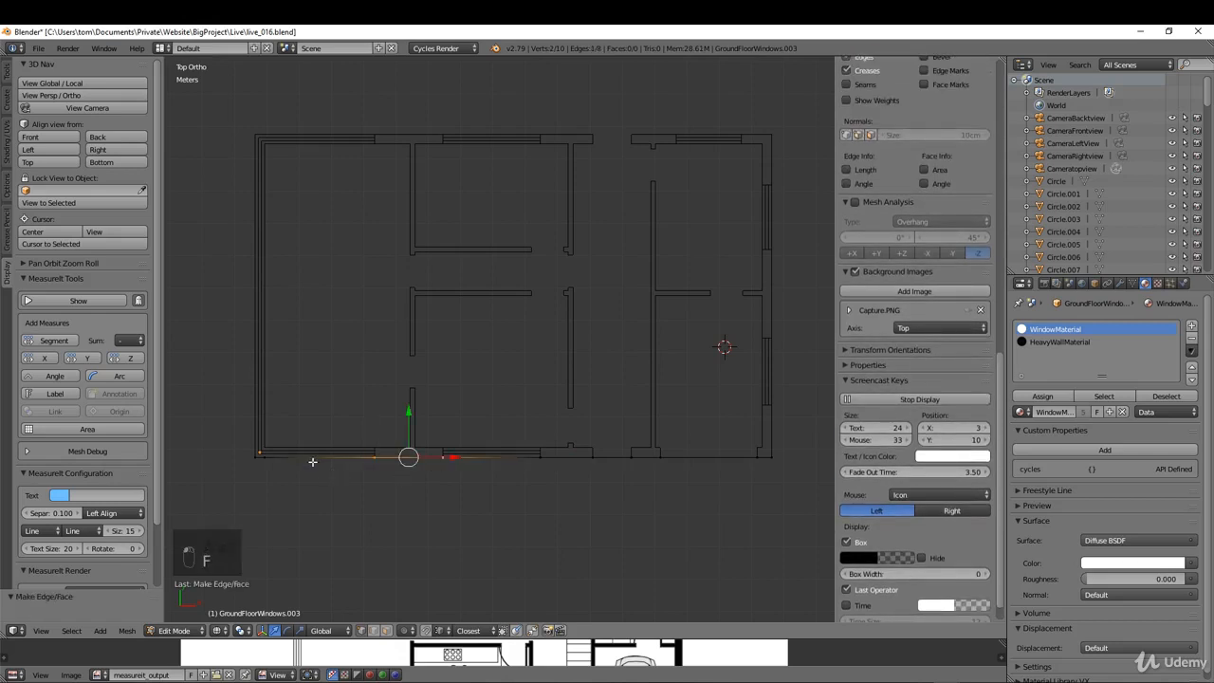
key(f)
key(a)
Step: Add the missing edge between the outer corner vertex and the corner-room window, then select the whole outline
key(a)
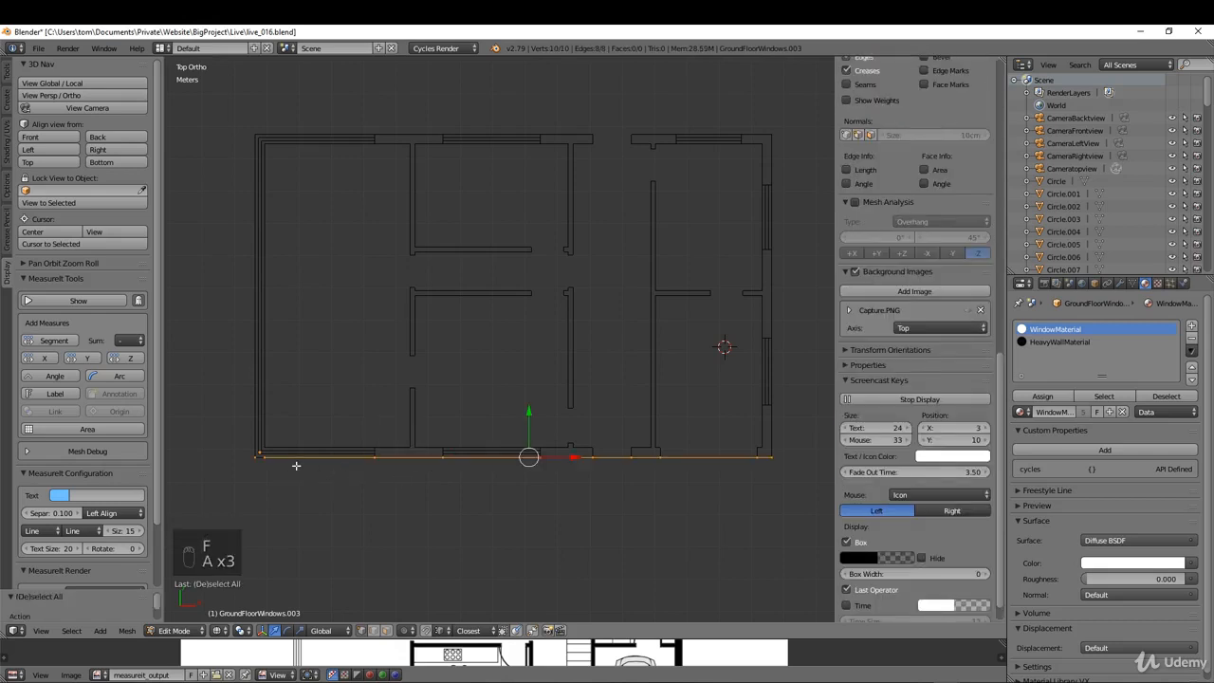
key(a)
right_click(254, 458)
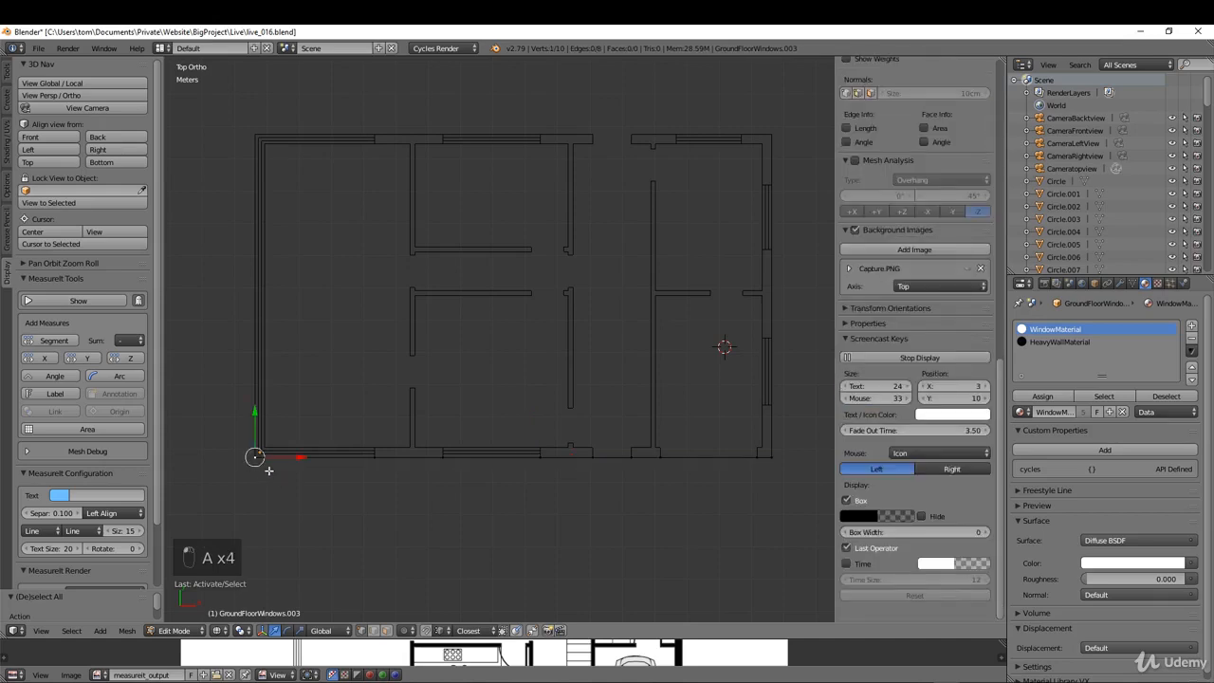
shift+right_click(268, 470)
key(f)
key(a)
key(a)
key(a)
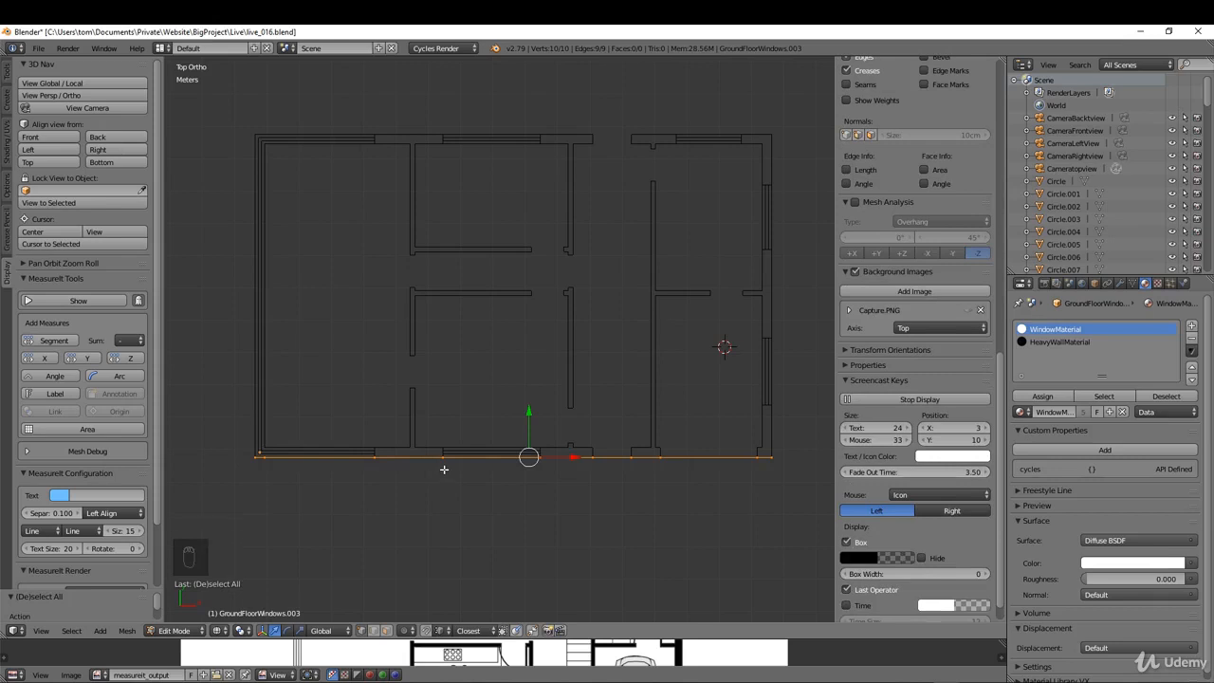
Step: Remove doubled vertices from the whole outer-wall outline and keep it all selected
key(w)
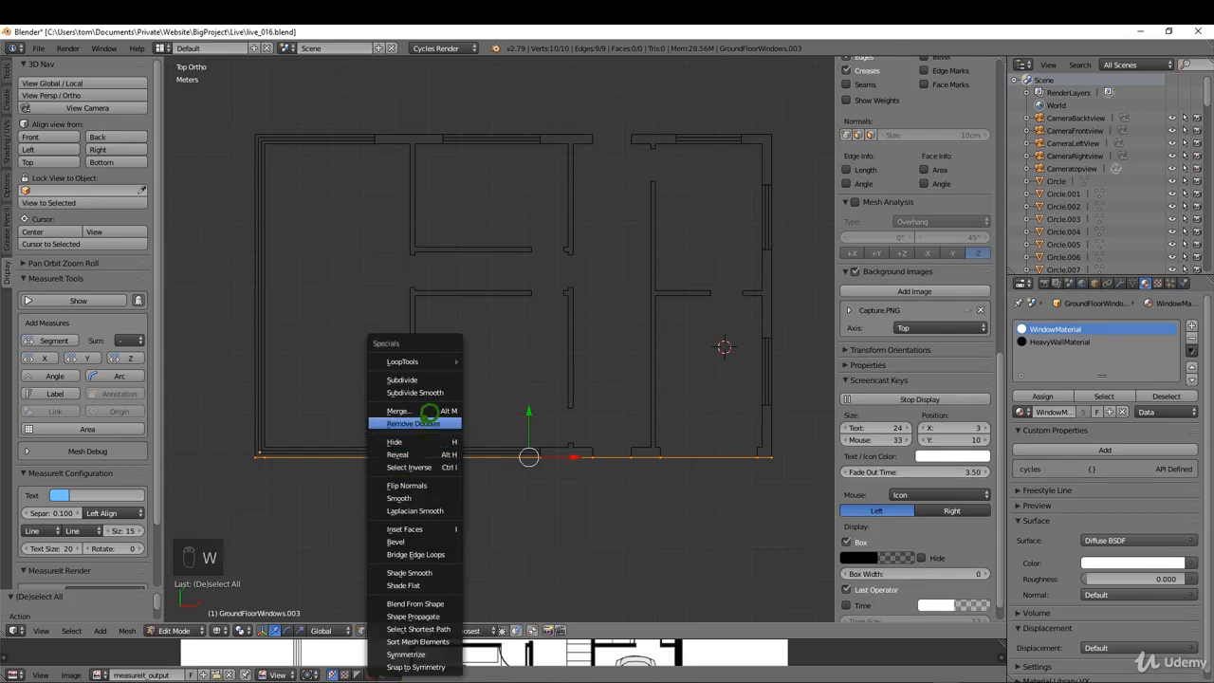
click(420, 423)
key(a)
key(a)
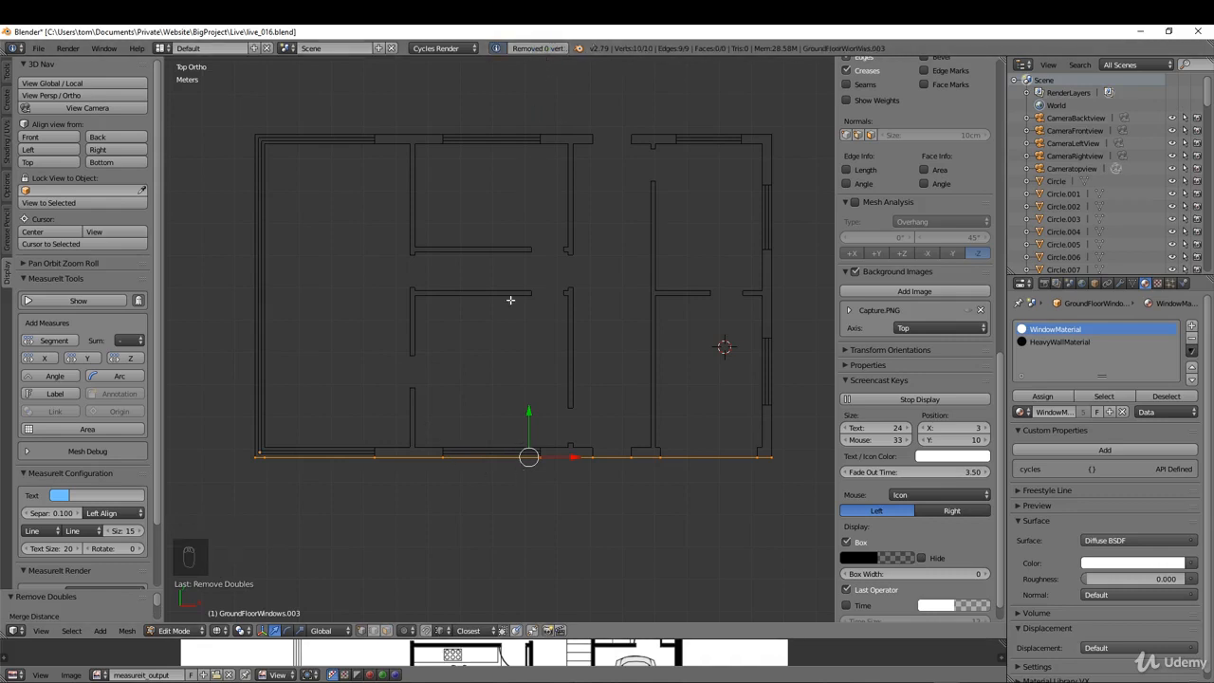
Step: In front view, extrude the whole outline 0.52 m upward along the Z axis
key(KP_1)
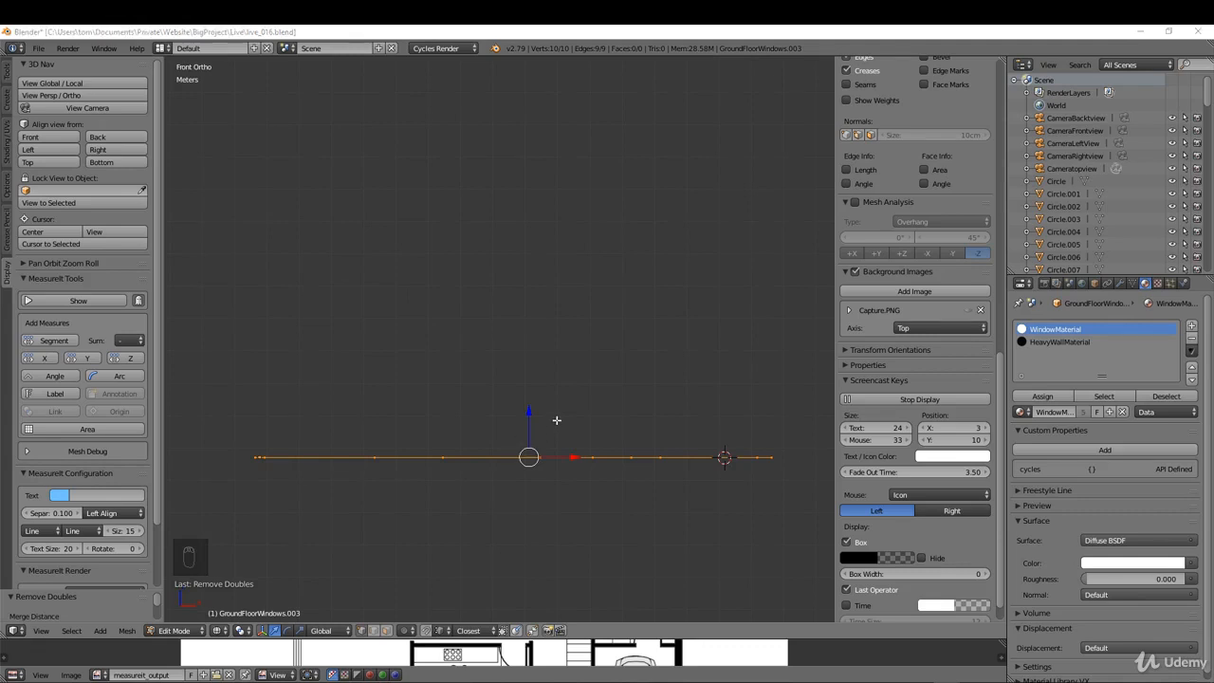
click(568, 393)
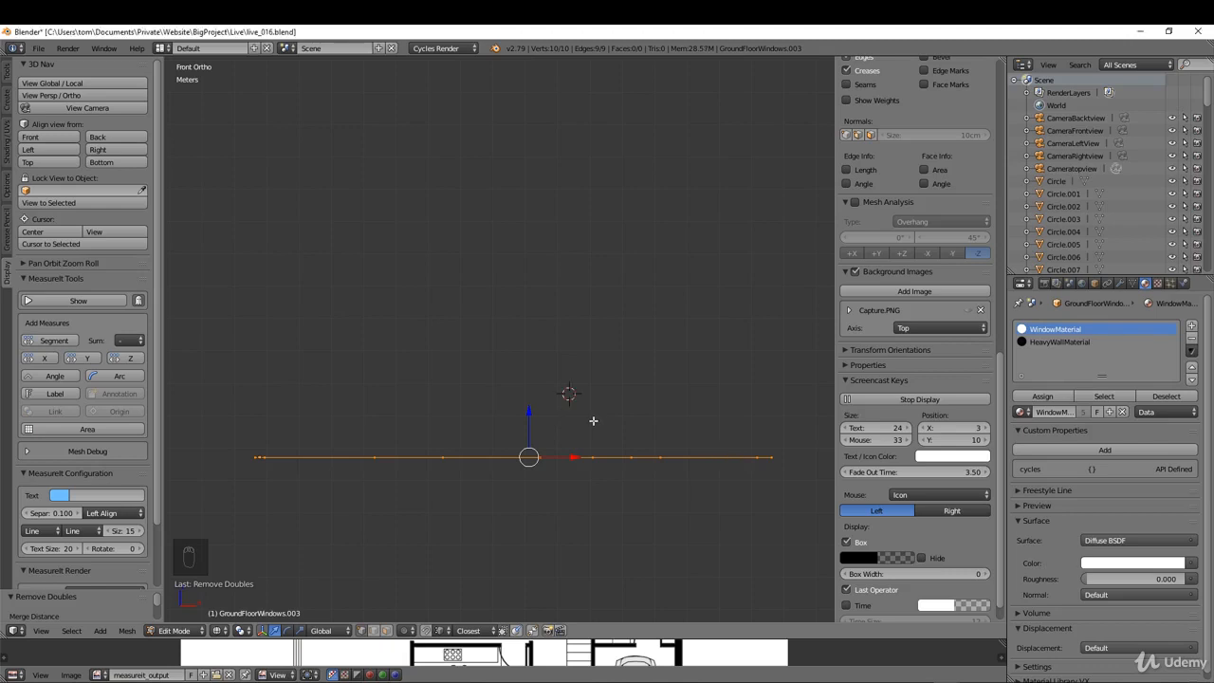
key(e)
key(z)
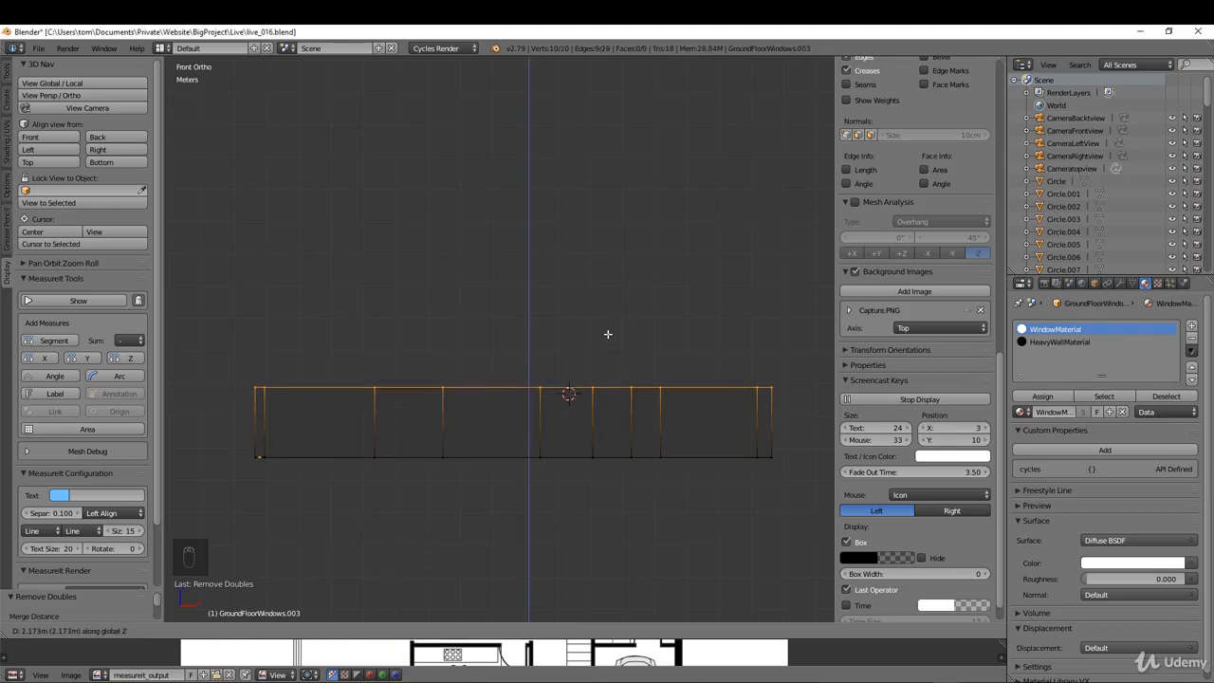
text(.)
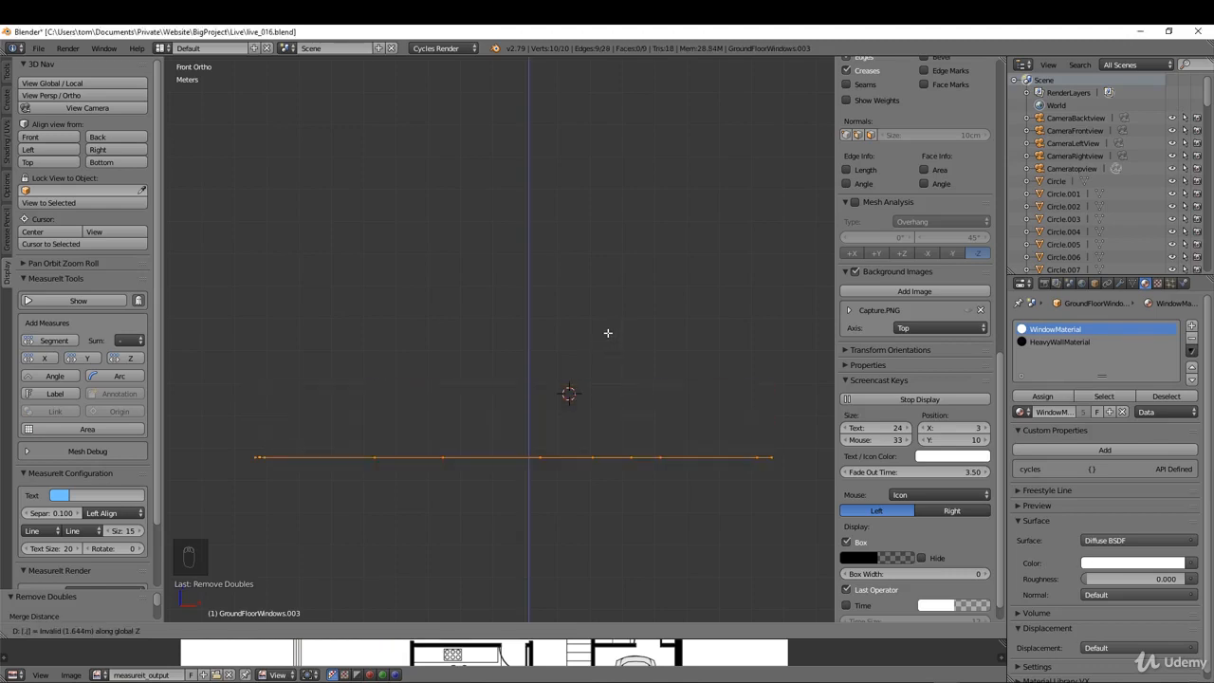
text(1)
key(Return)
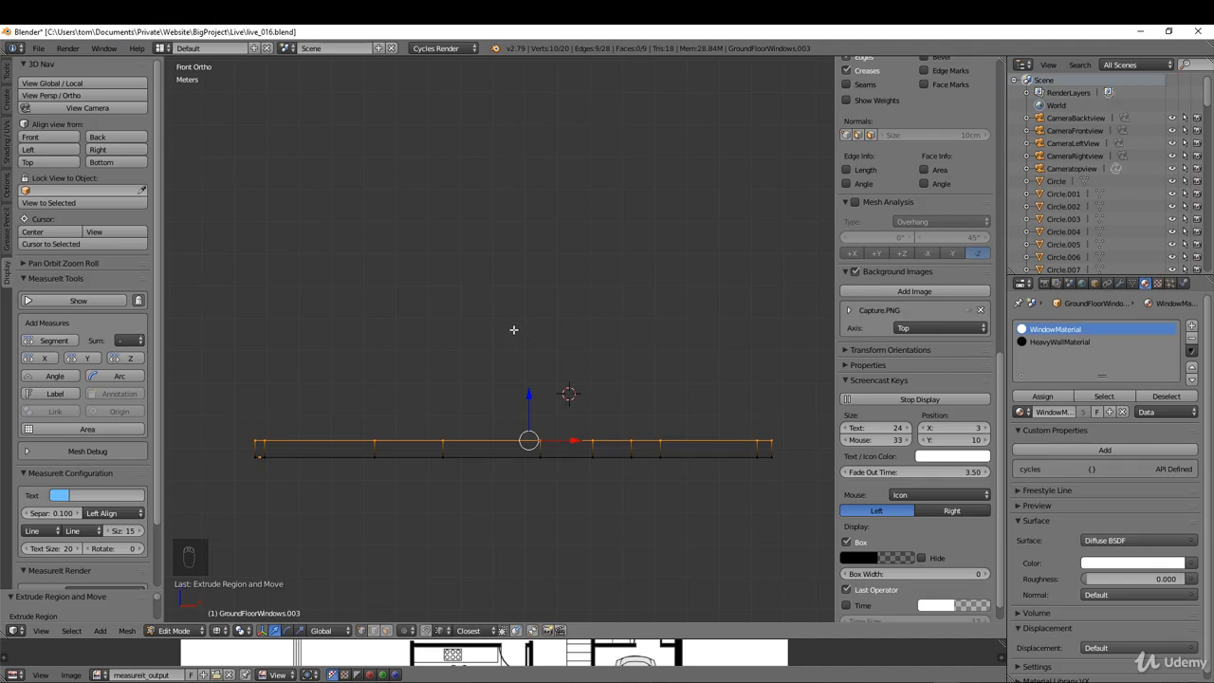
Step: Extrude the upper edge of the low wall strip another 2.18 m upward along the Z axis
key(e)
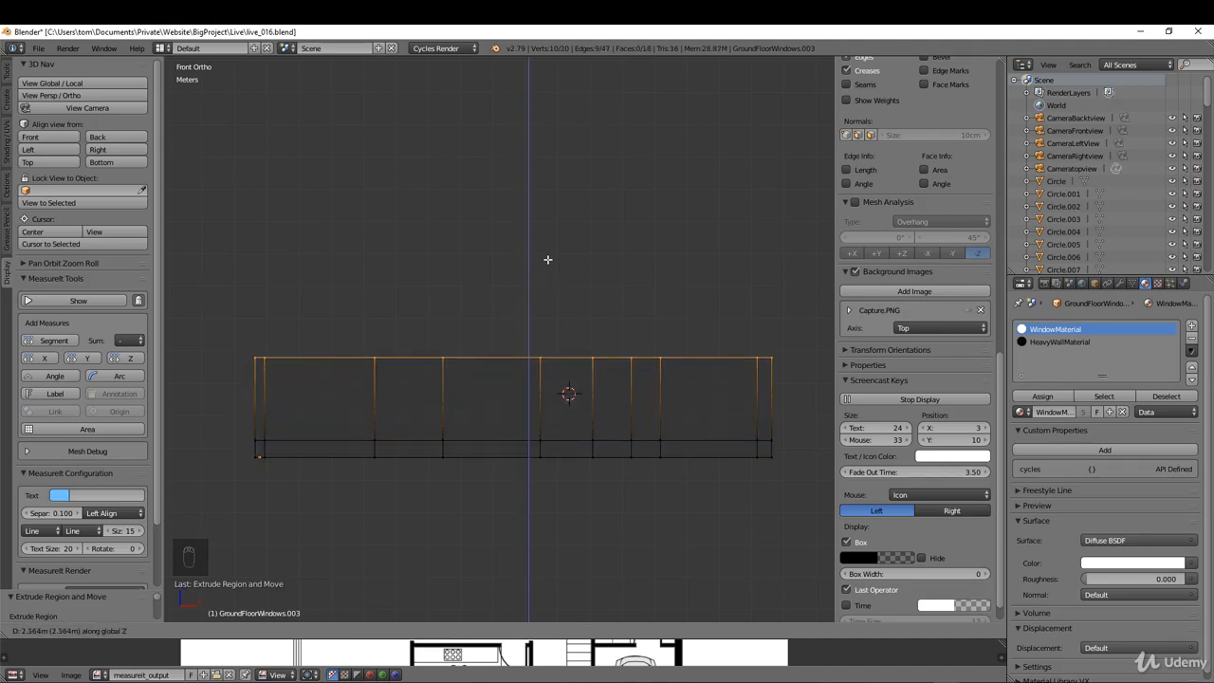
key(2)
key(period)
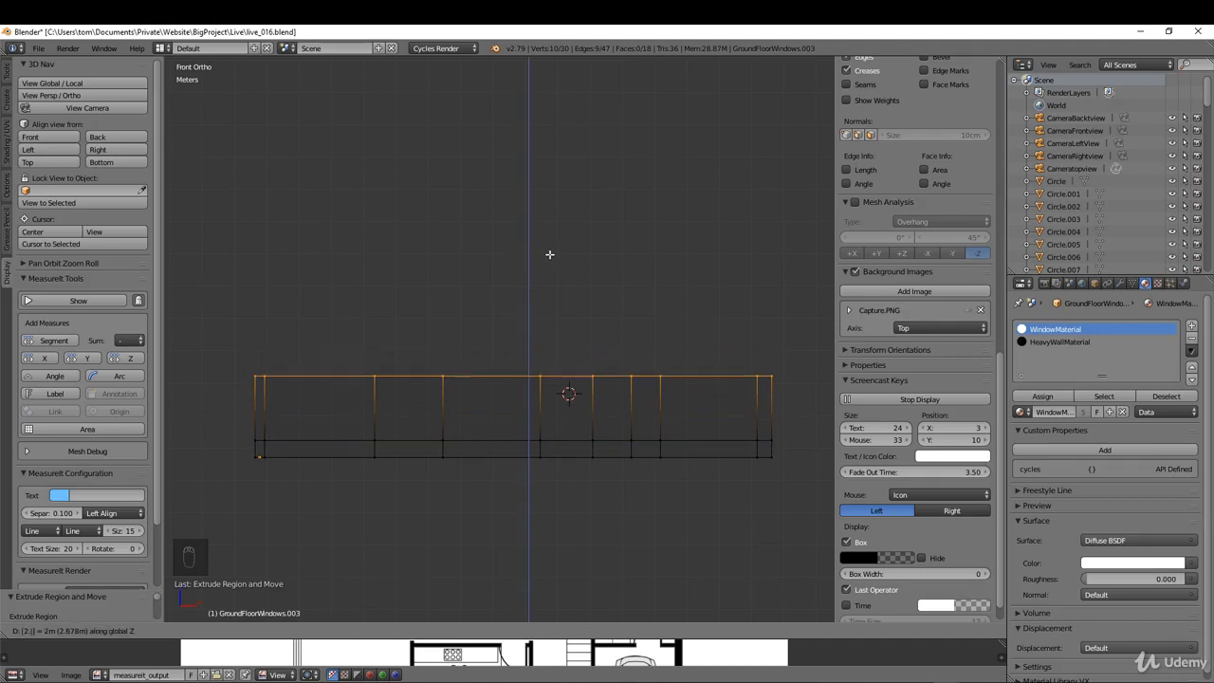
text(175)
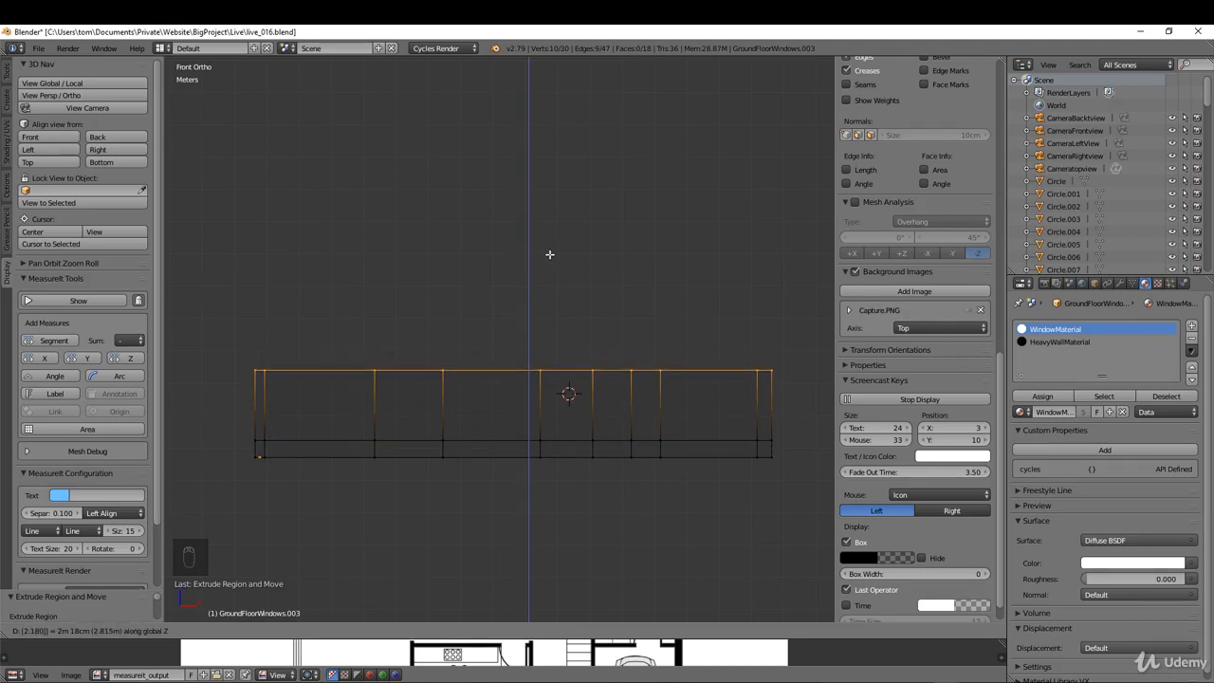
key(Return)
Step: Measure the wall's full height at its outer corner with a MeasureIt segment, then remove that measurement
right_click(249, 367)
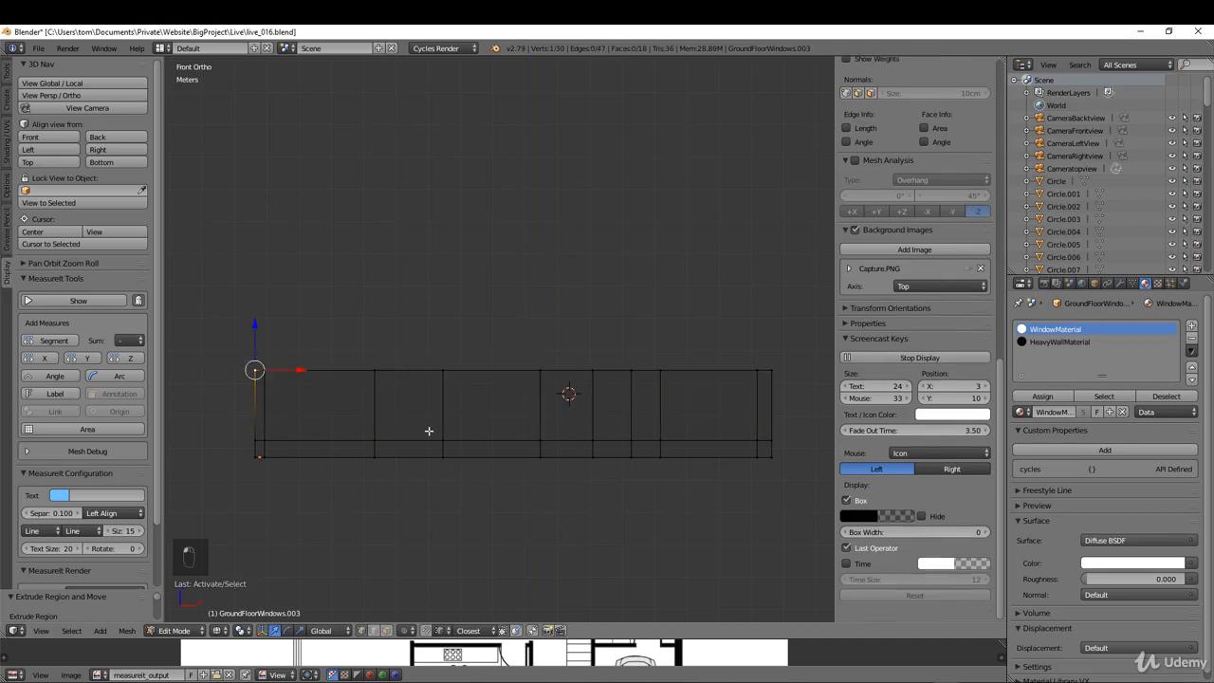
shift+right_click(251, 466)
click(55, 335)
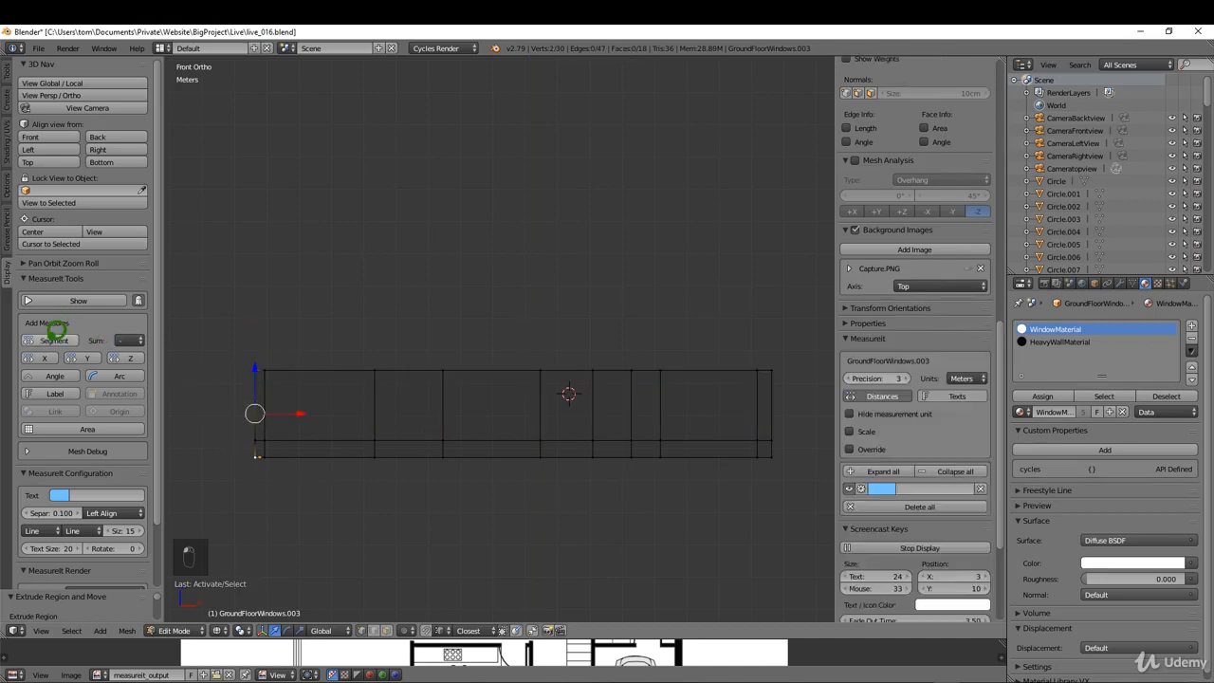
click(74, 300)
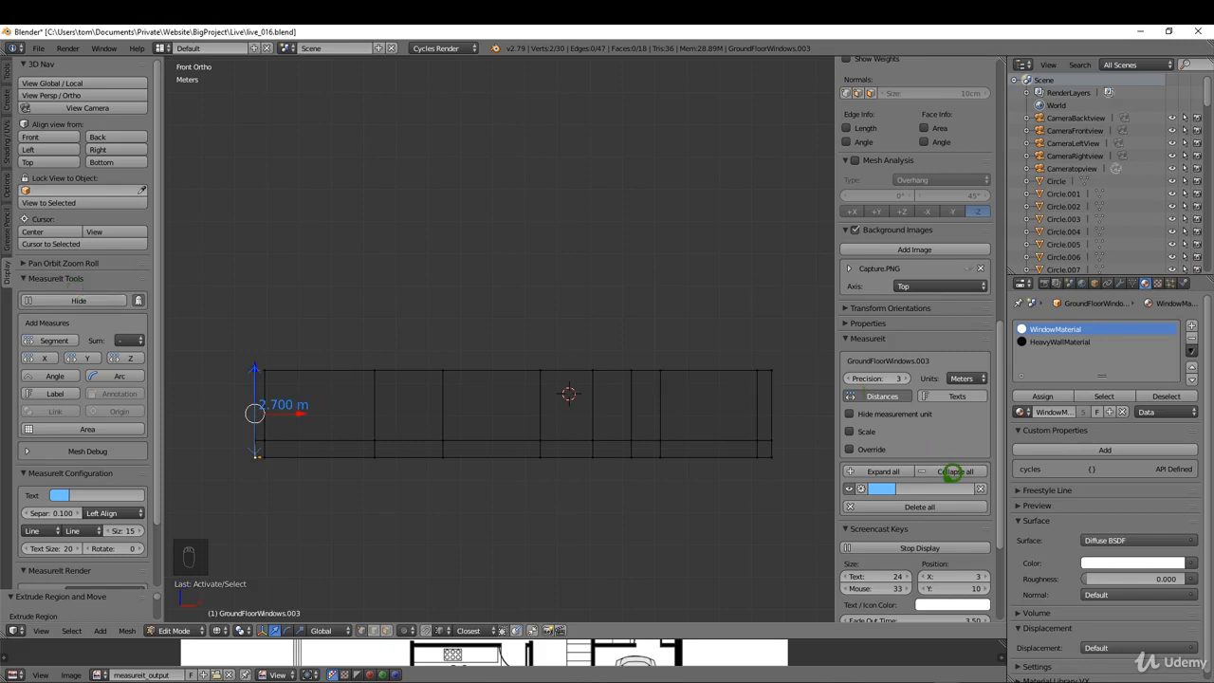
click(980, 488)
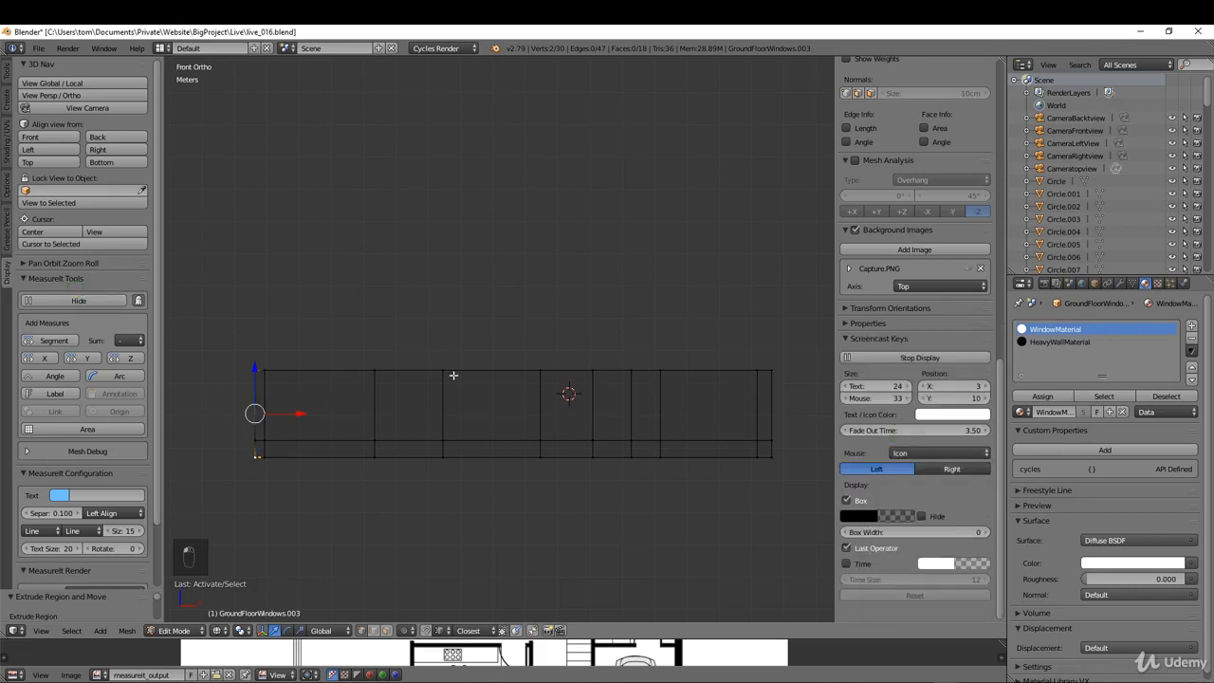
Step: Check the wall in solid shading, make all its face normals consistent, and return to wireframe display
key(a)
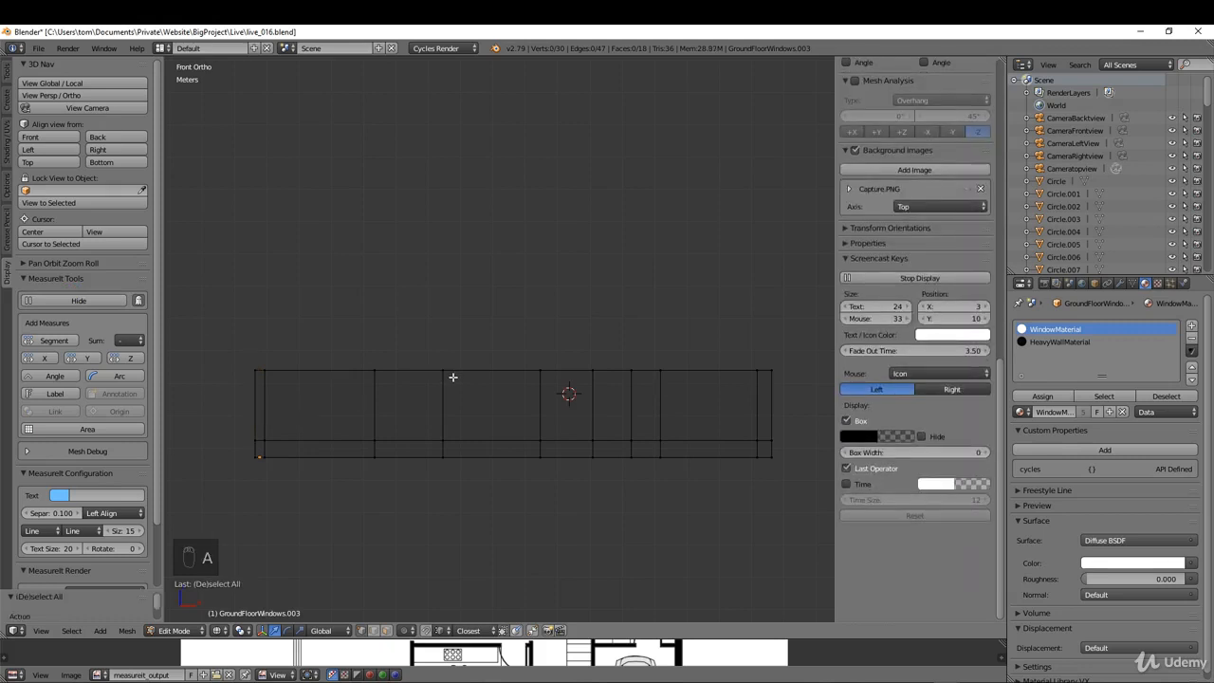
key(z)
click(447, 447)
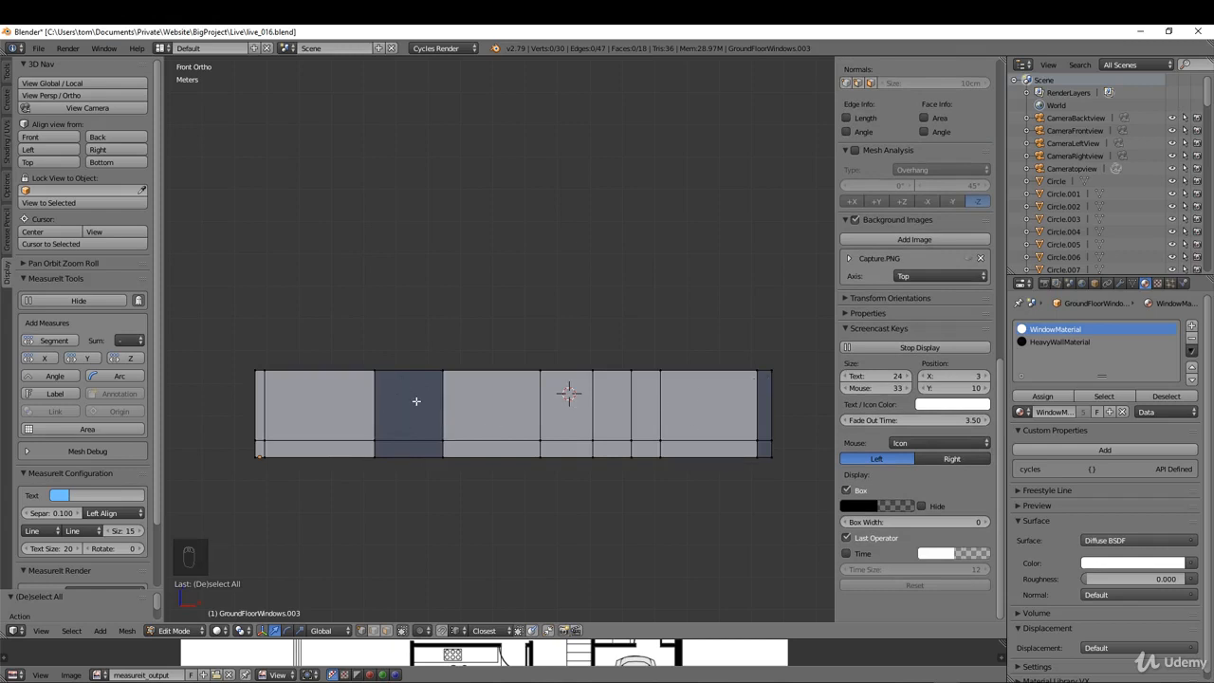
key(a)
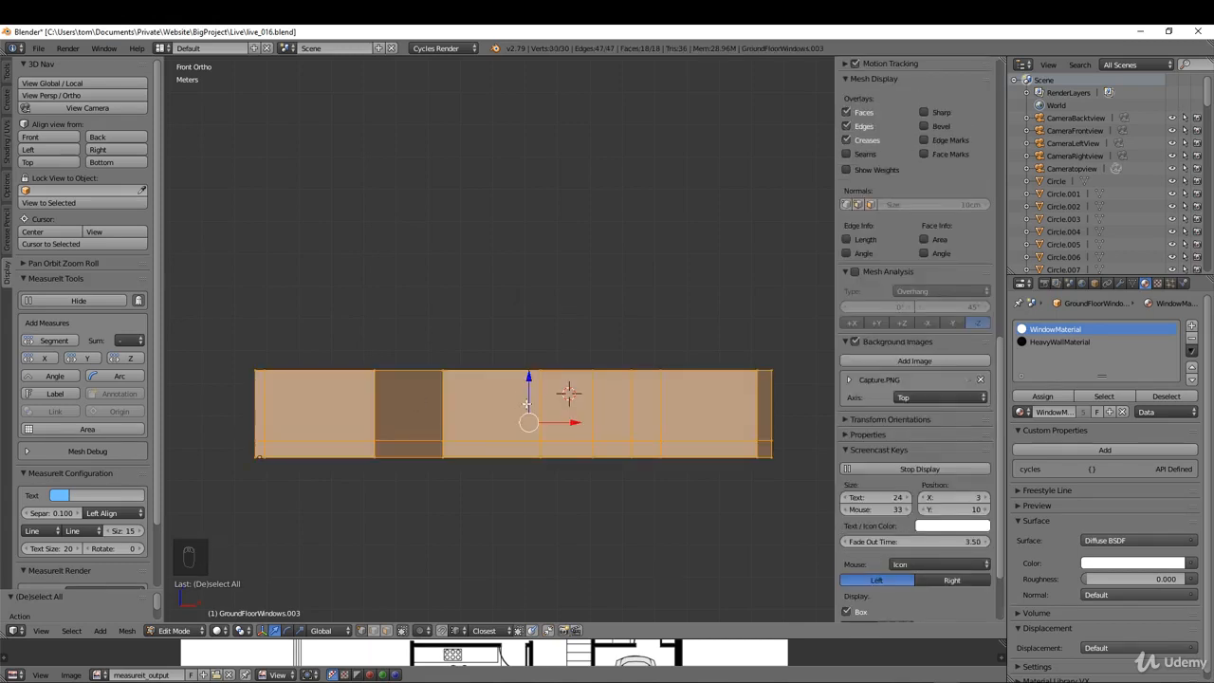
key(ctrl+n)
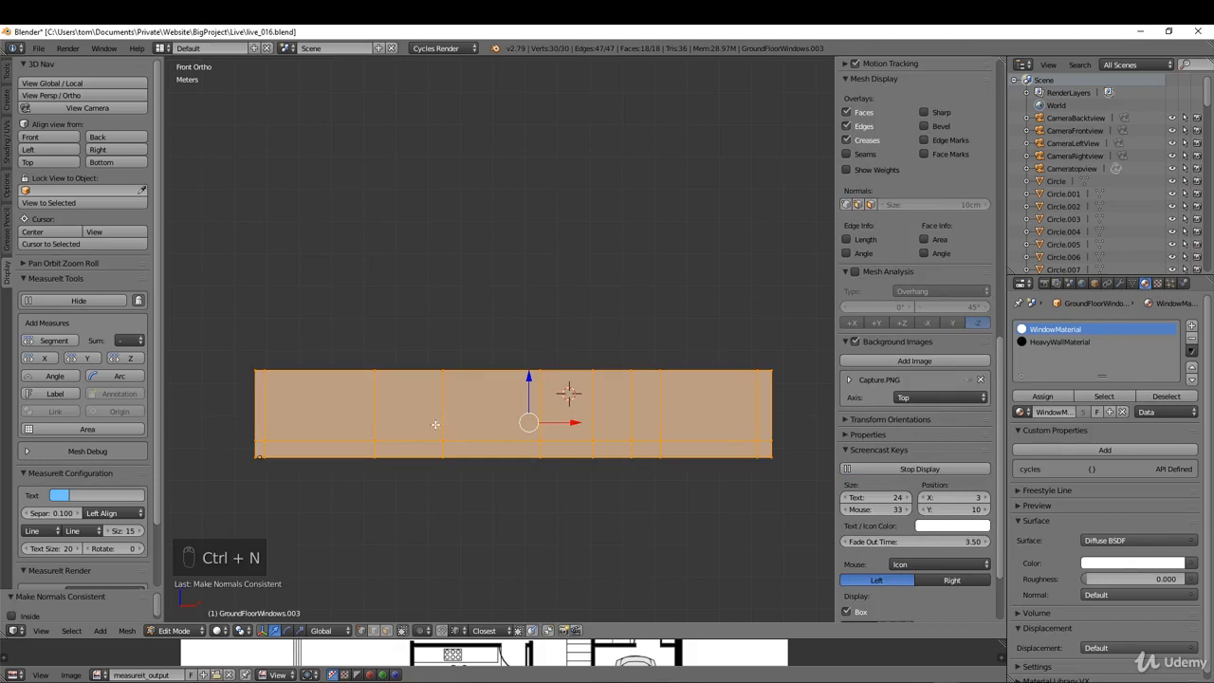
key(a)
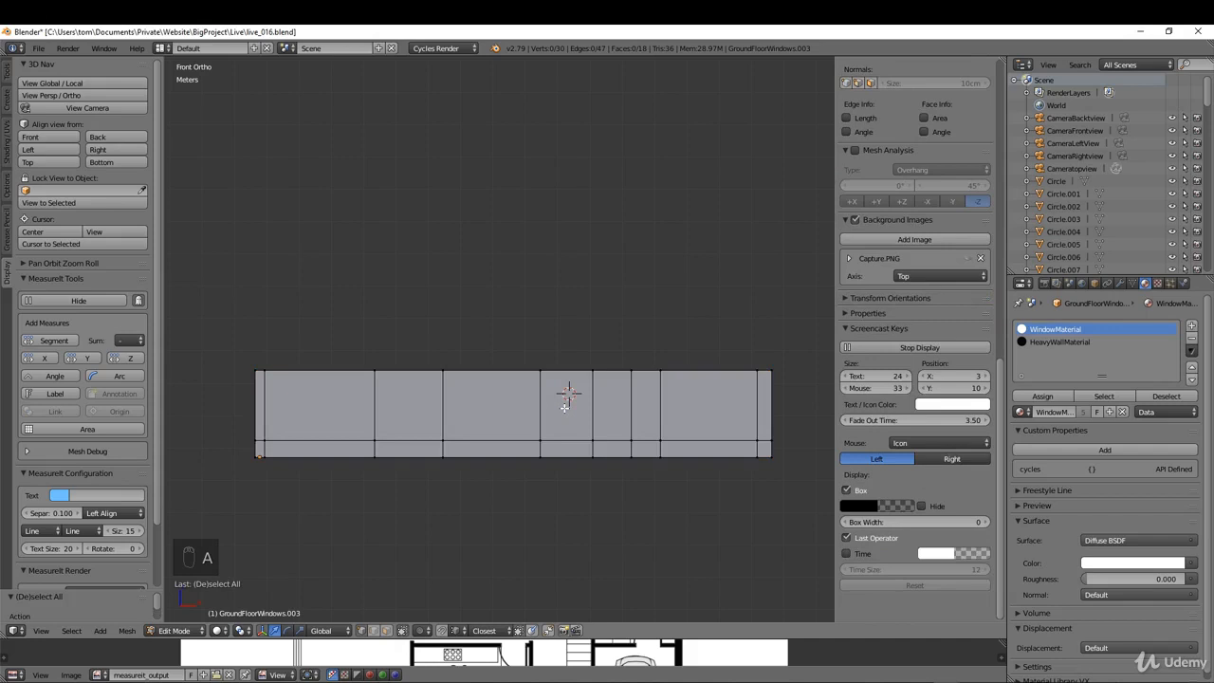
key(z)
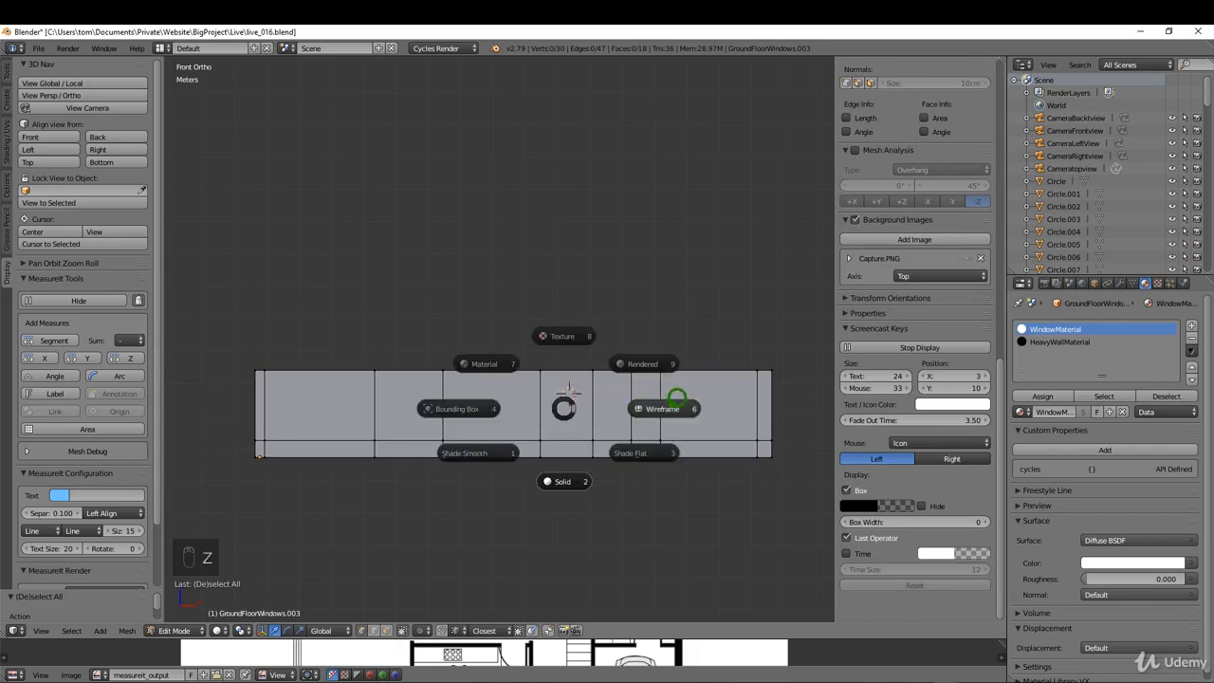
click(667, 408)
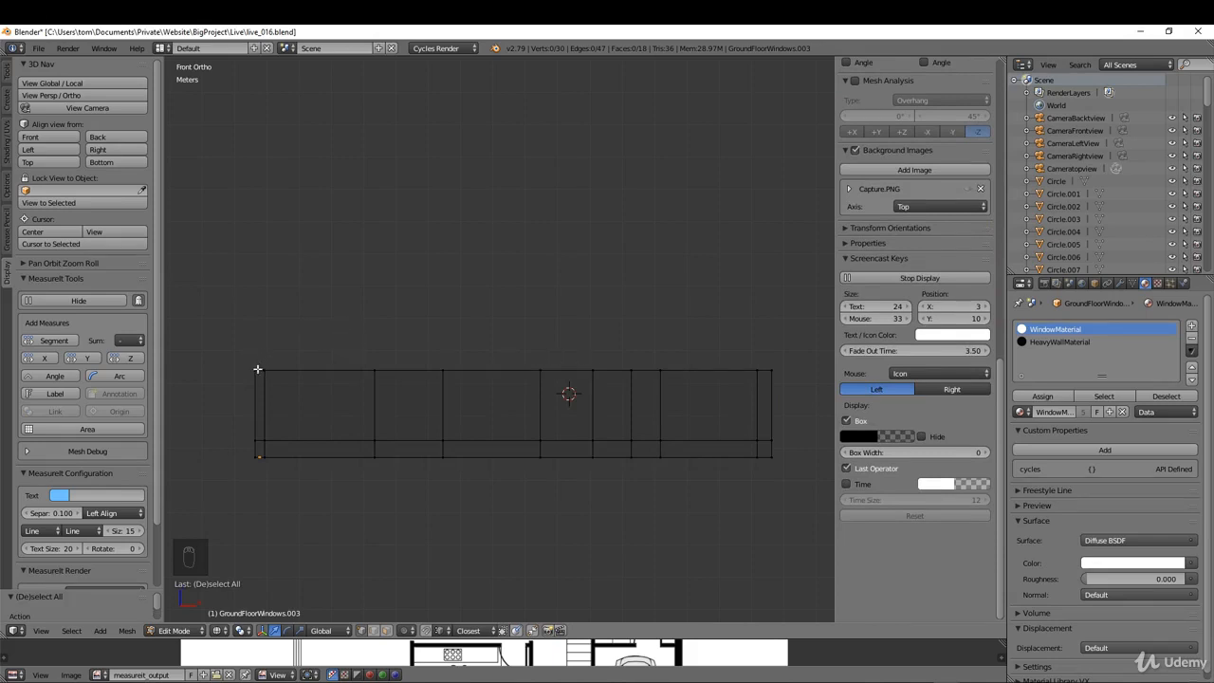
Step: Select the wall's top edge loop and extrude it 2.7 m upward along the Z axis
alt+right_click(444, 376)
key(e)
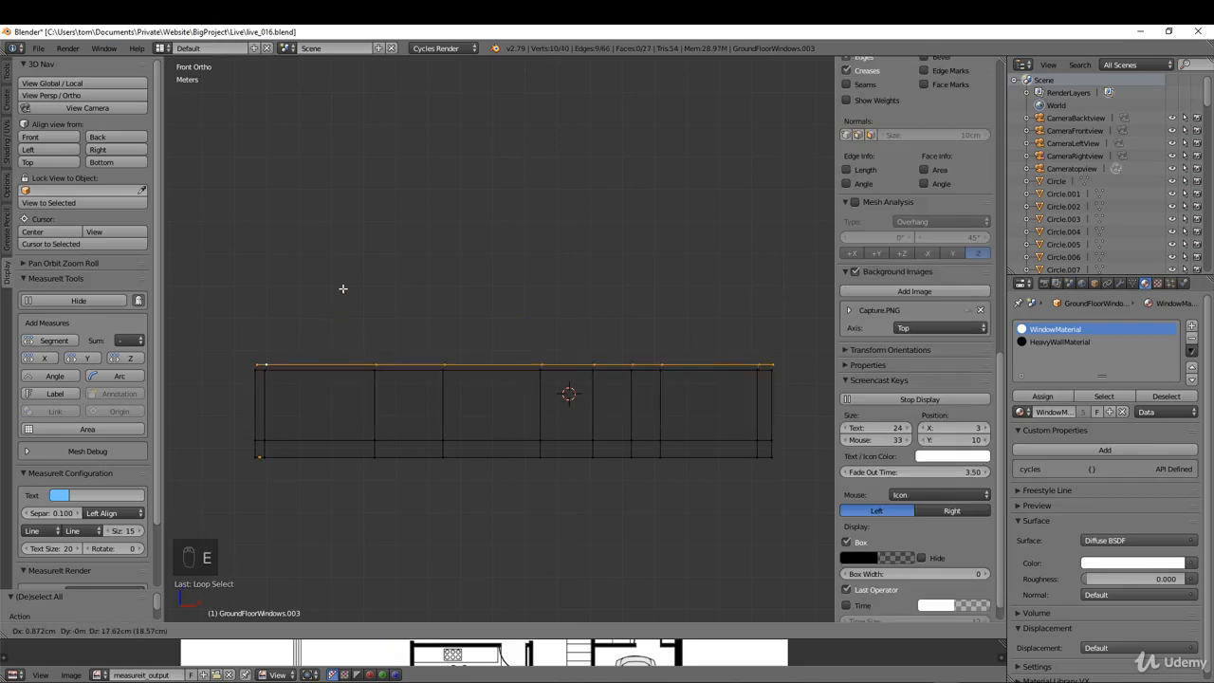
key(z)
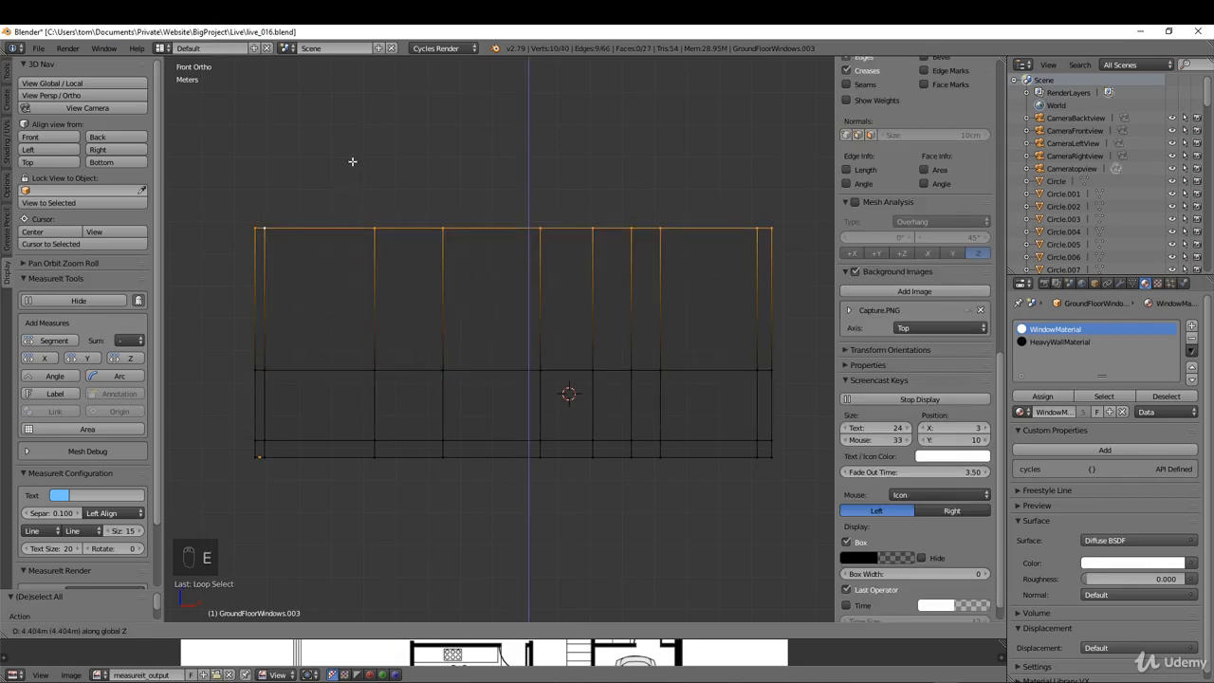
text(2.7)
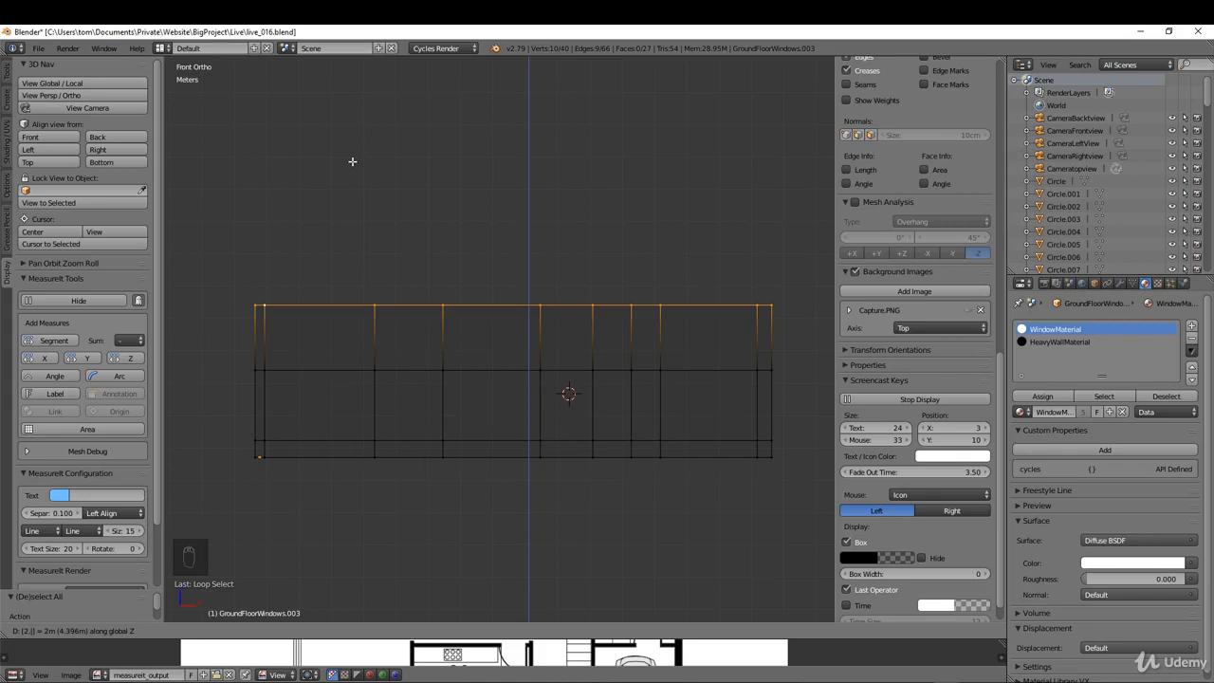
key(Return)
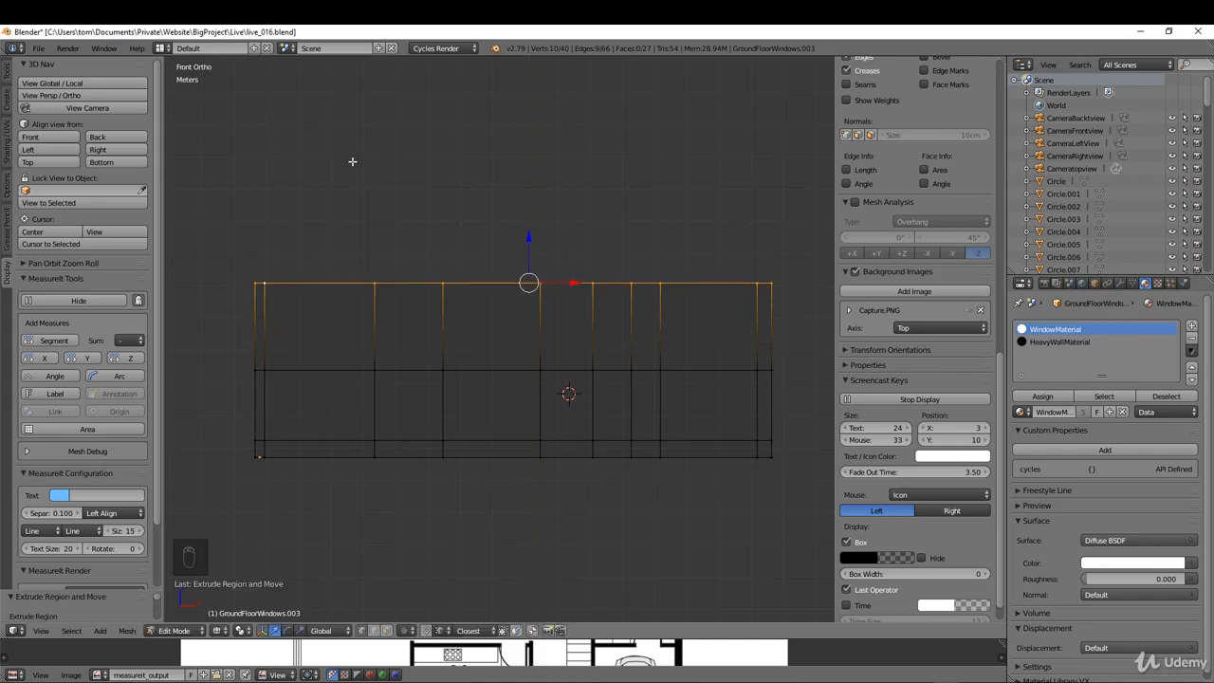
Step: Add a horizontal loop cut across the upper storey about 0.48 m below the wall's top edge
key(ctrl+r)
click(785, 285)
click(789, 266)
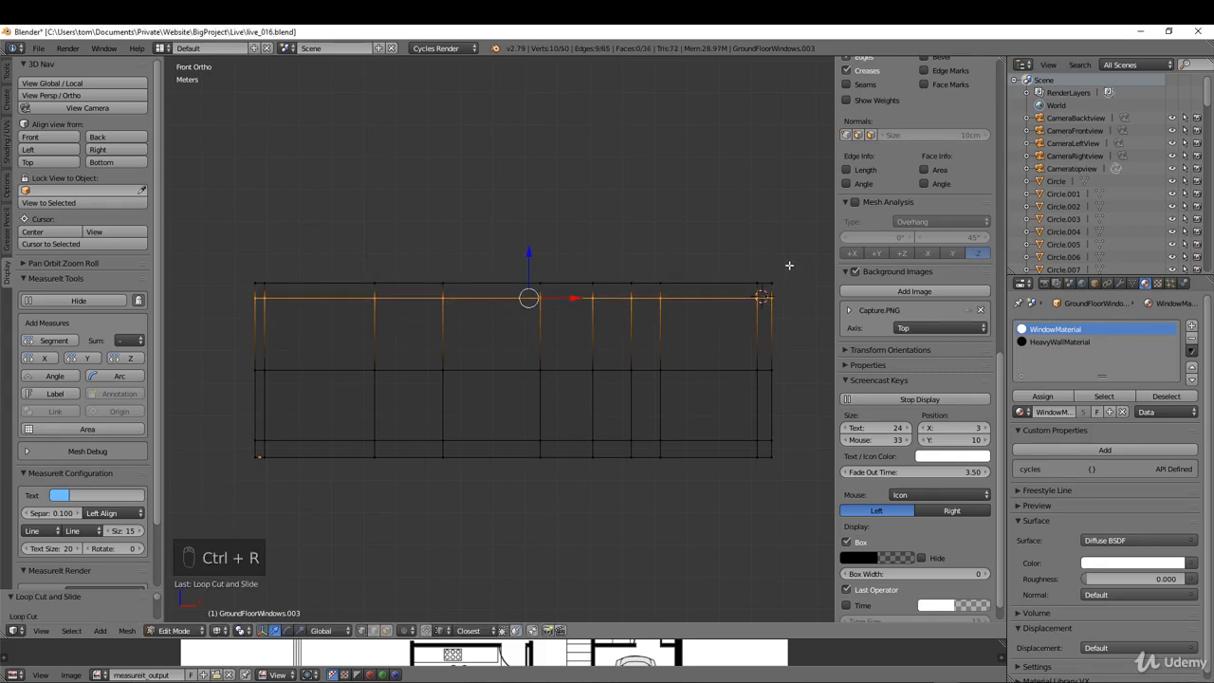
Step: Measure the gap between the new loop and the top edge at the outer corner, then select the whole loop
scroll(250, 298, up, 6)
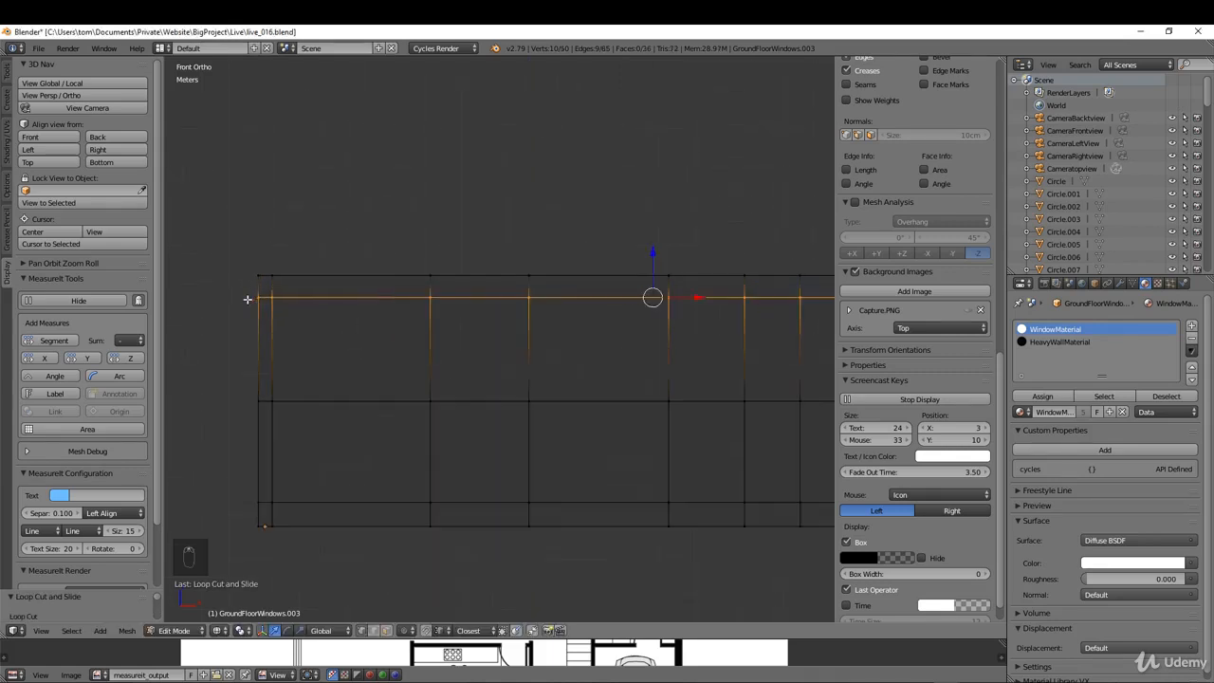
right_click(270, 254)
shift+right_click(275, 320)
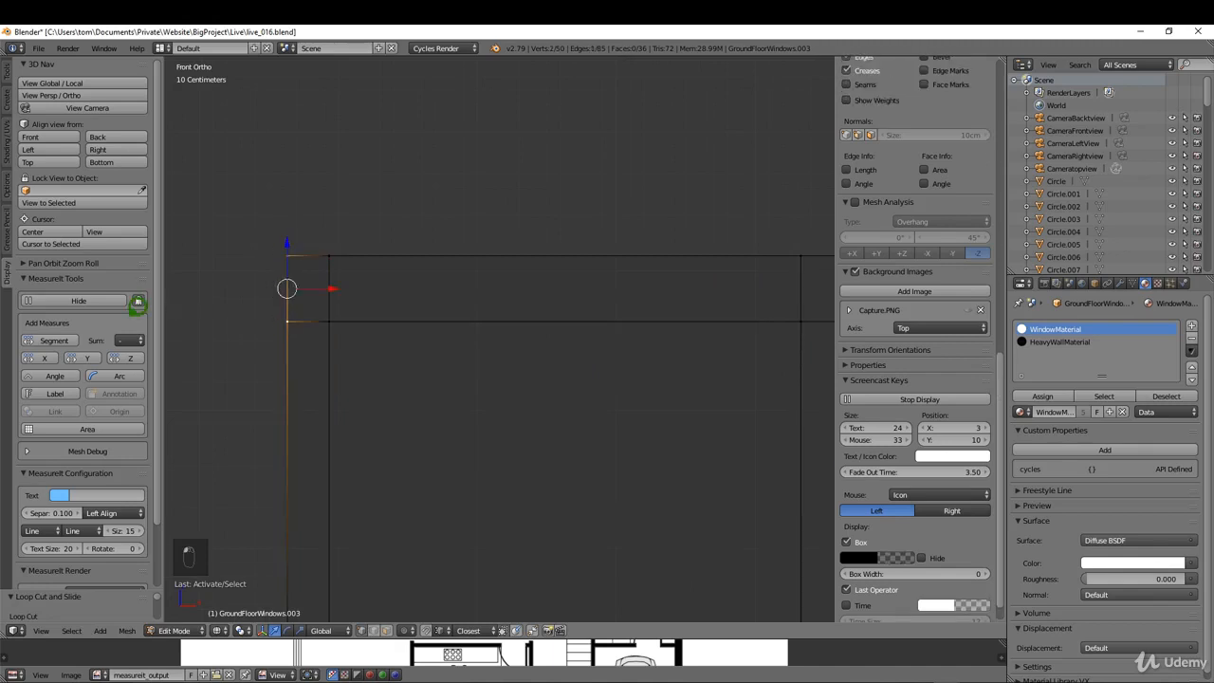
click(57, 337)
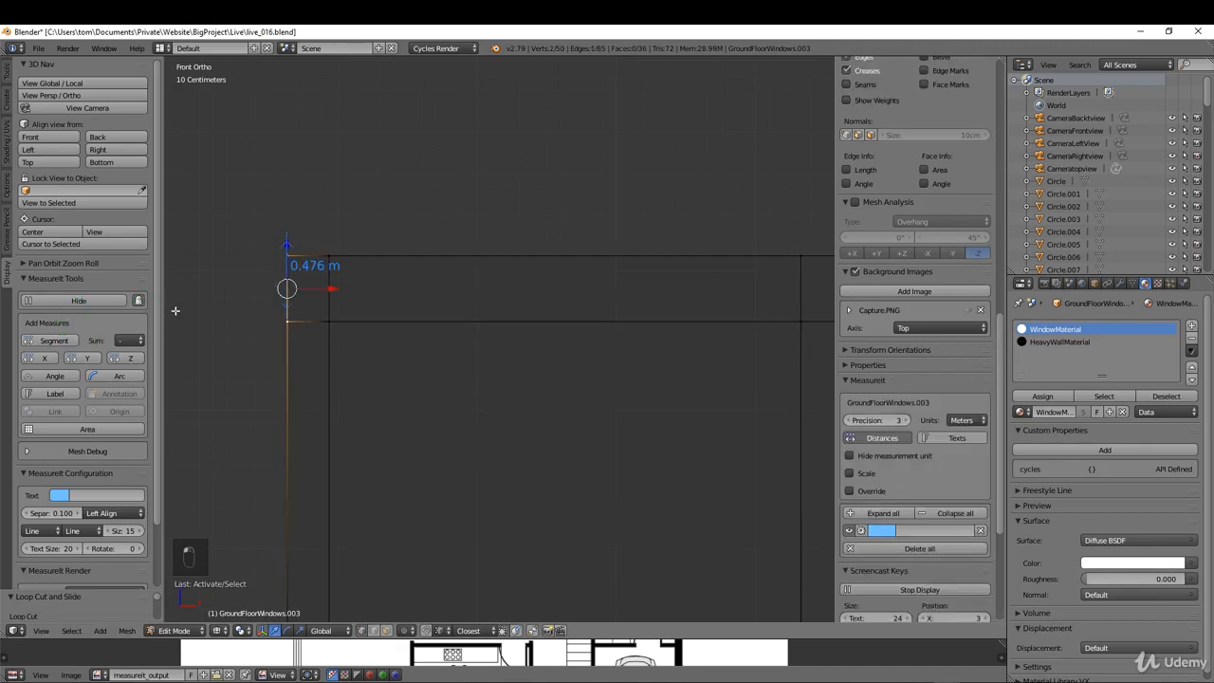
alt+right_click(366, 320)
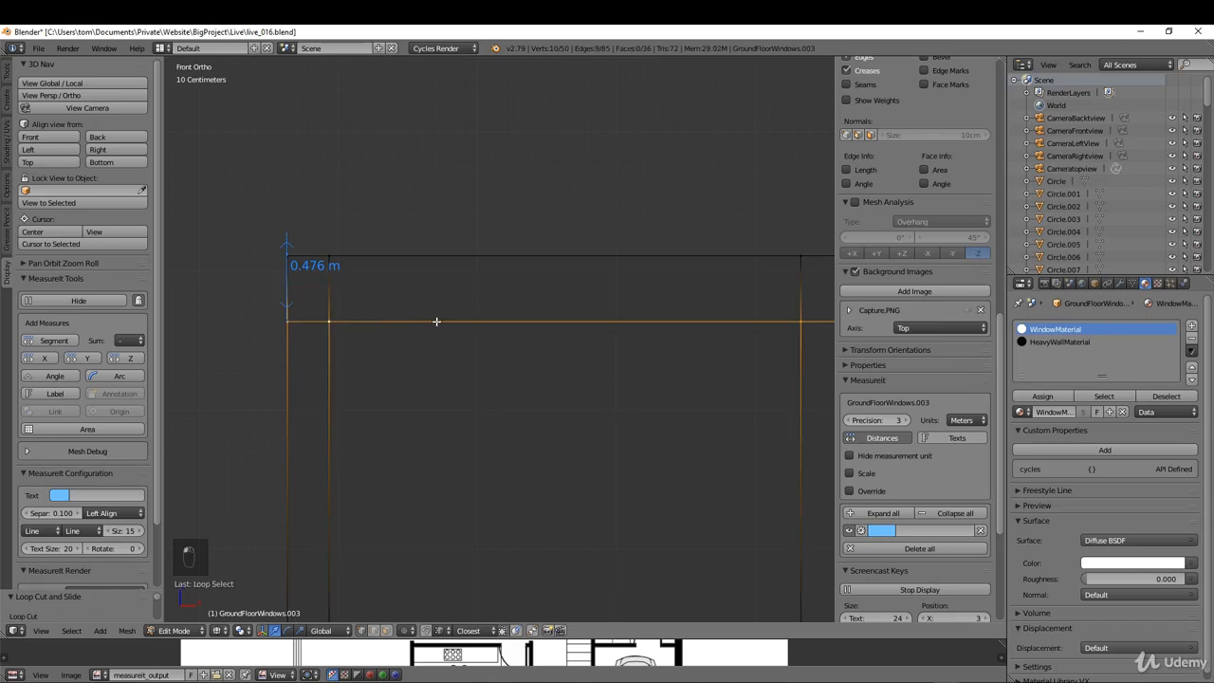
Step: Move the selected loop up along the Z axis to 0.3 m below the wall's top edge
scroll(278, 302, down, 8)
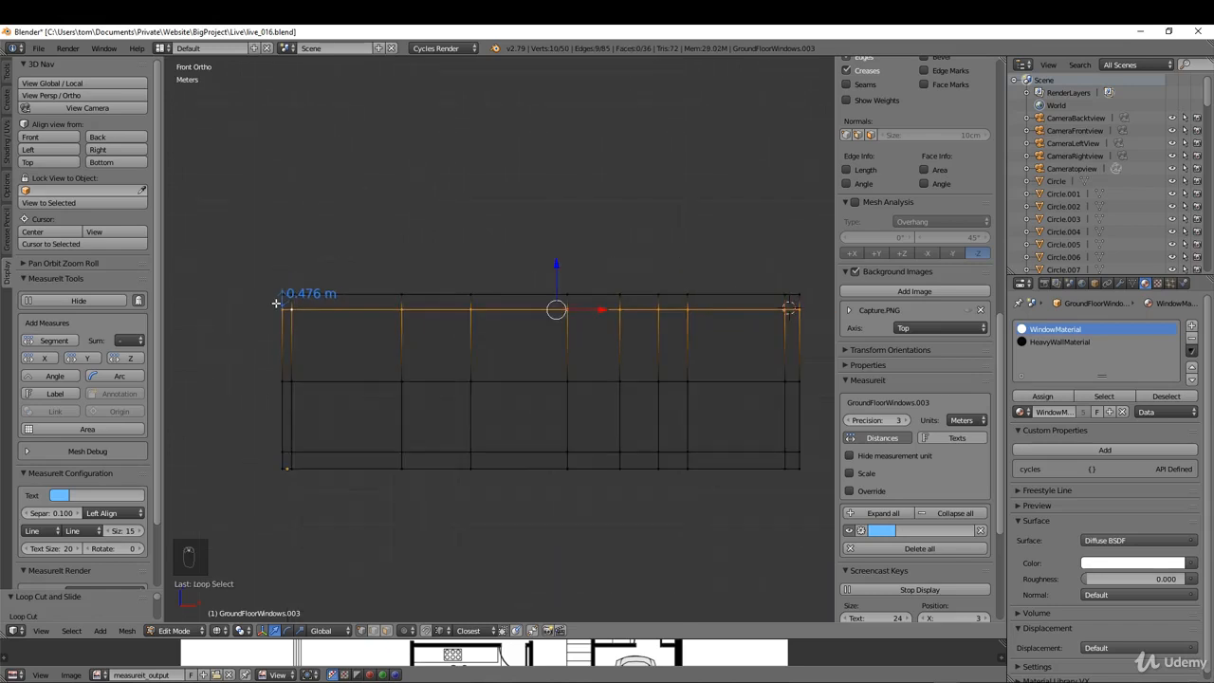
scroll(276, 285, up, 8)
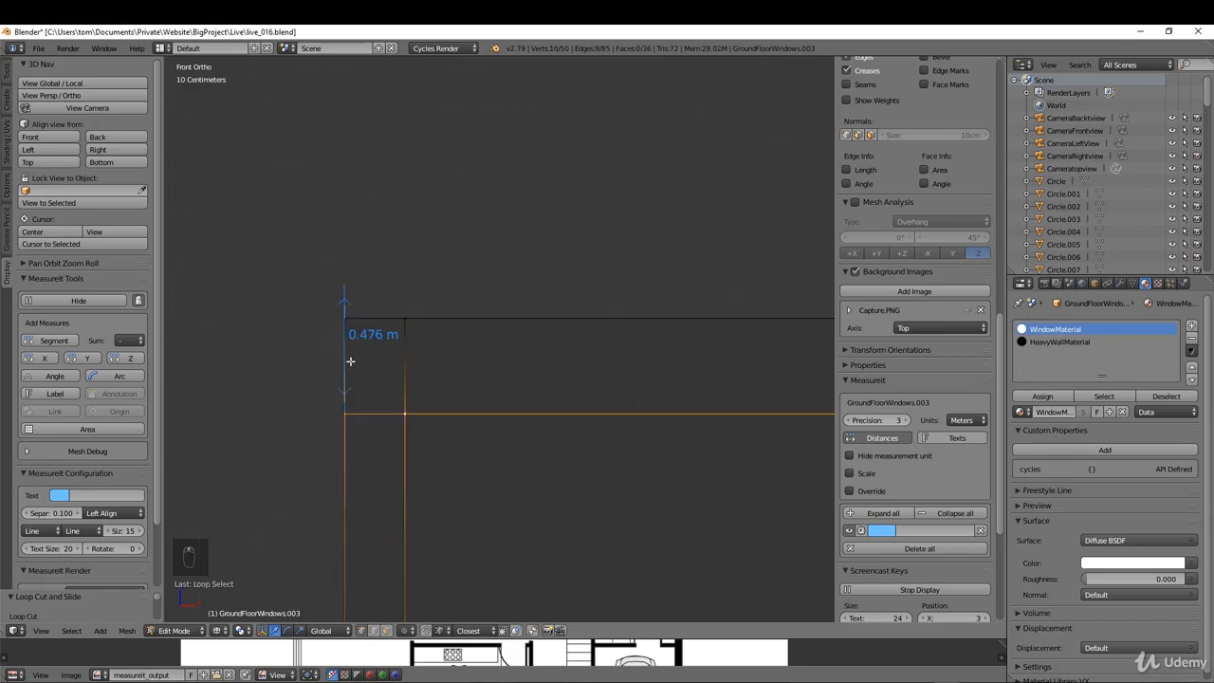
key(g)
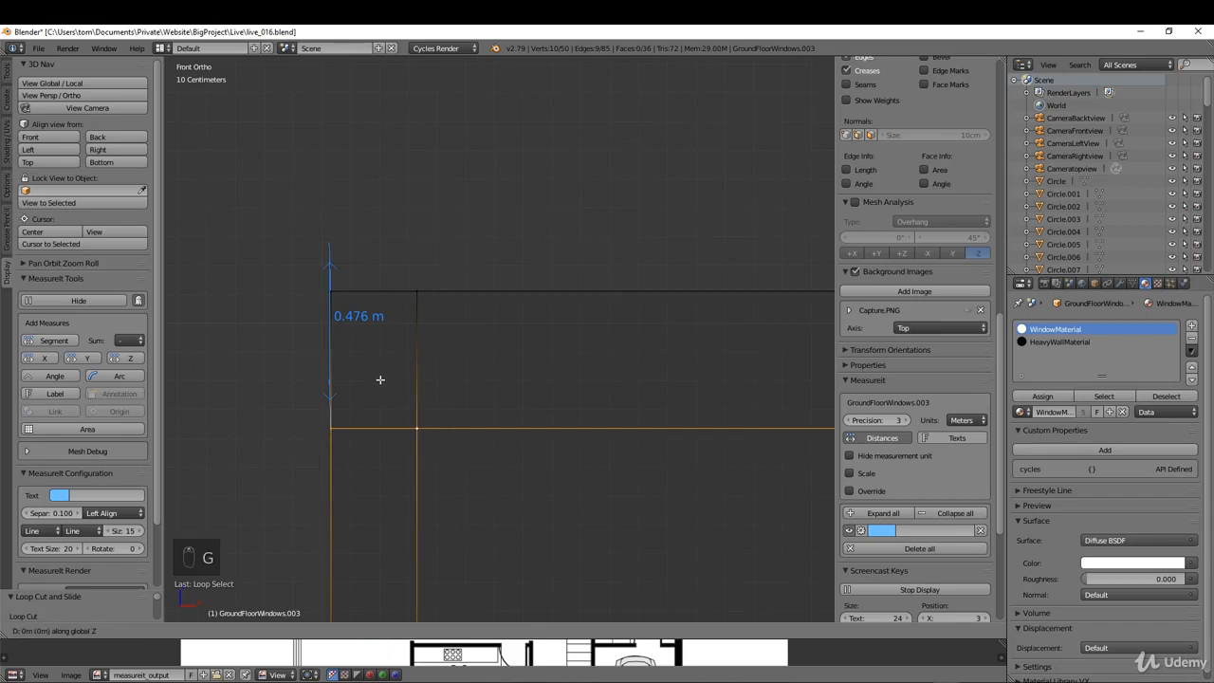
click(370, 332)
Step: Add a horizontal loop cut around the ground storey, just under the storey line, about 2.38 m above the wall's base
scroll(344, 302, down, 1)
scroll(344, 302, down, 8)
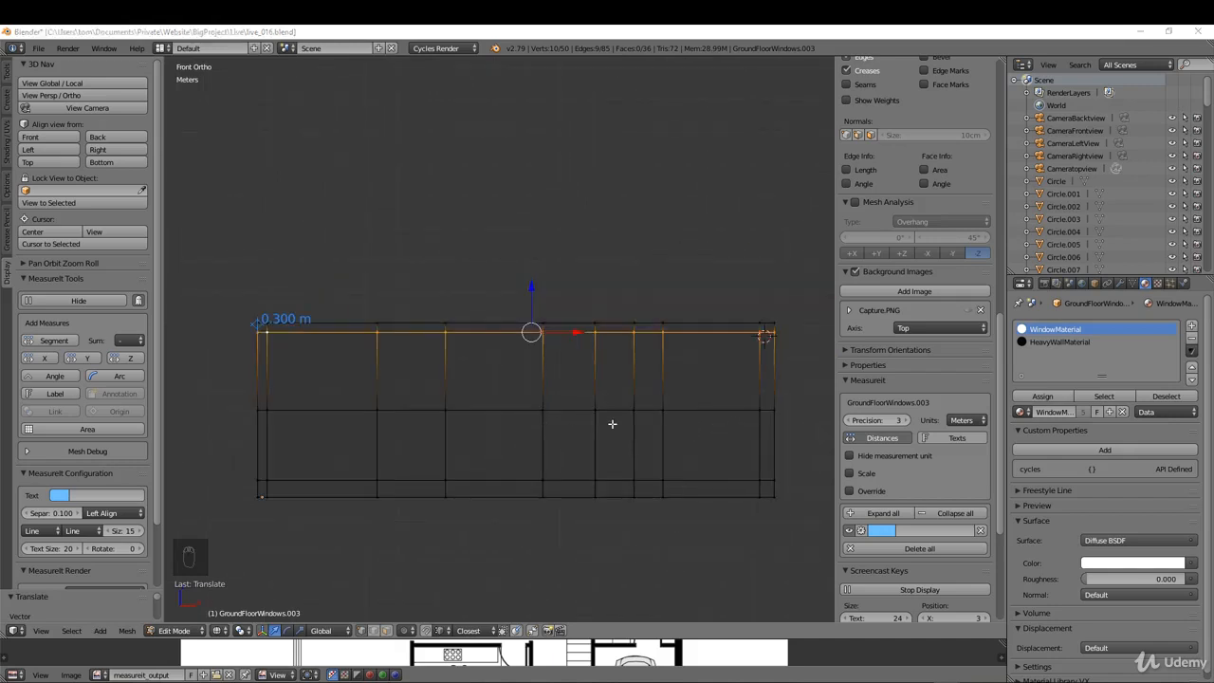
key(ctrl+r)
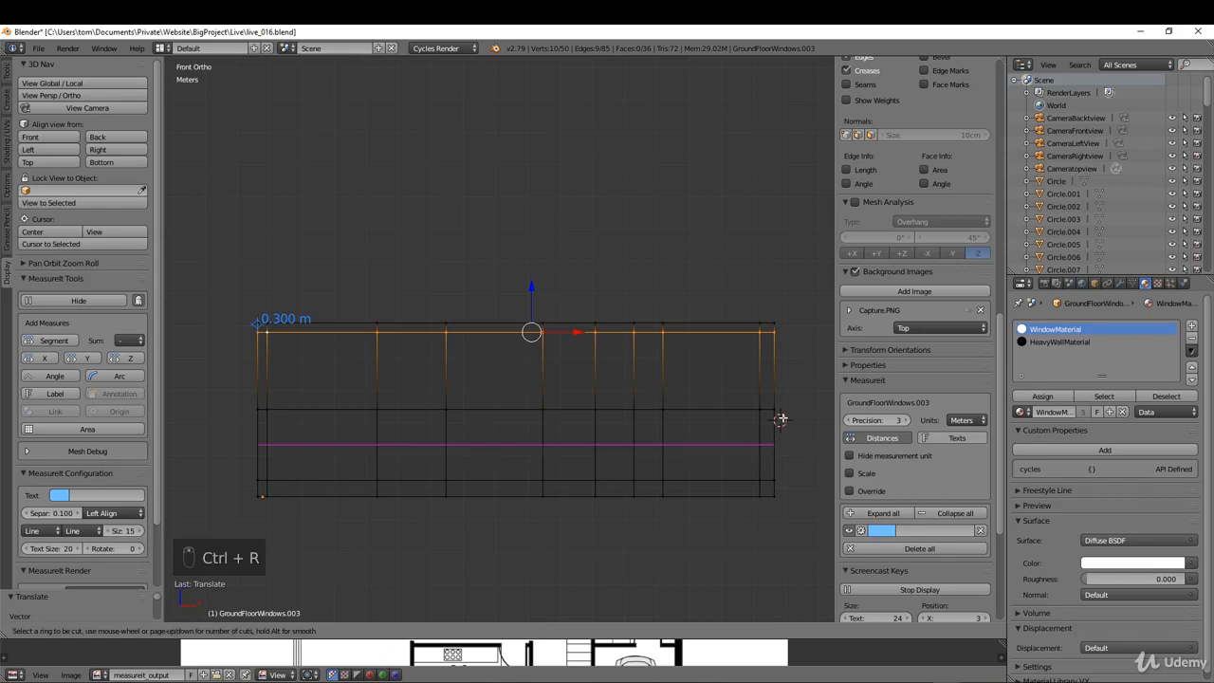
click(780, 418)
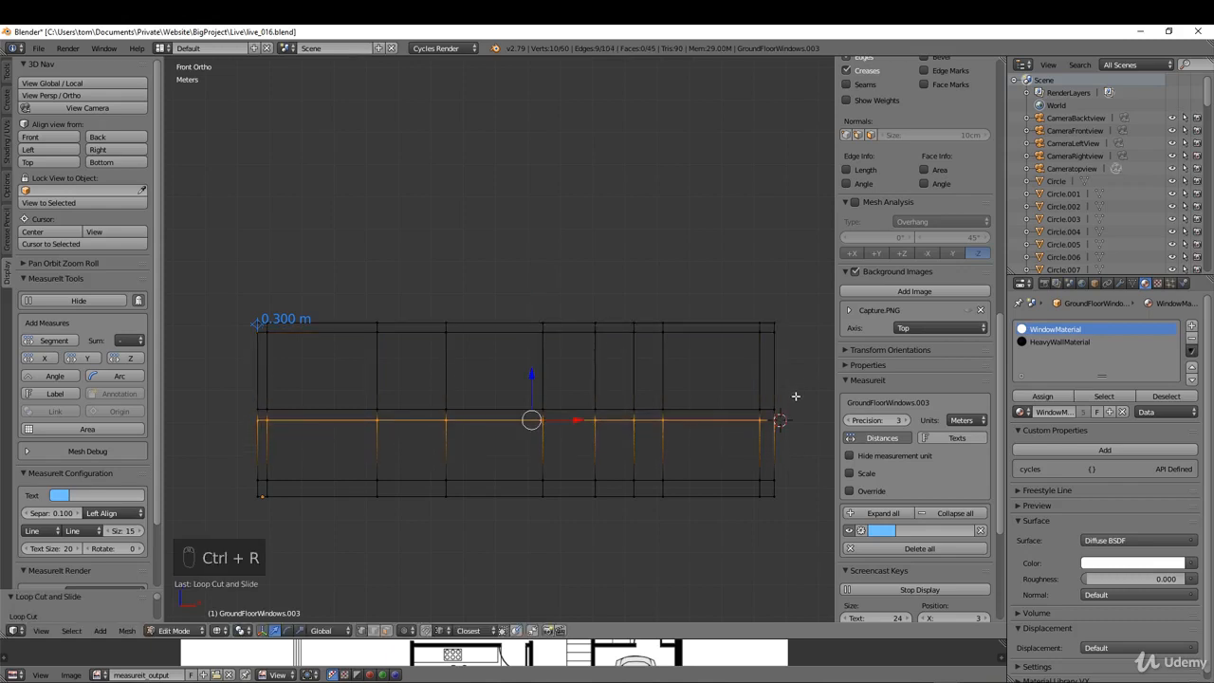
click(795, 397)
Step: Measure the height from the wall's base to the new ground-storey loop at the outer corner
scroll(780, 418, up, 3)
scroll(780, 418, up, 3)
drag(775, 420, 767, 317)
scroll(766, 314, down, 3)
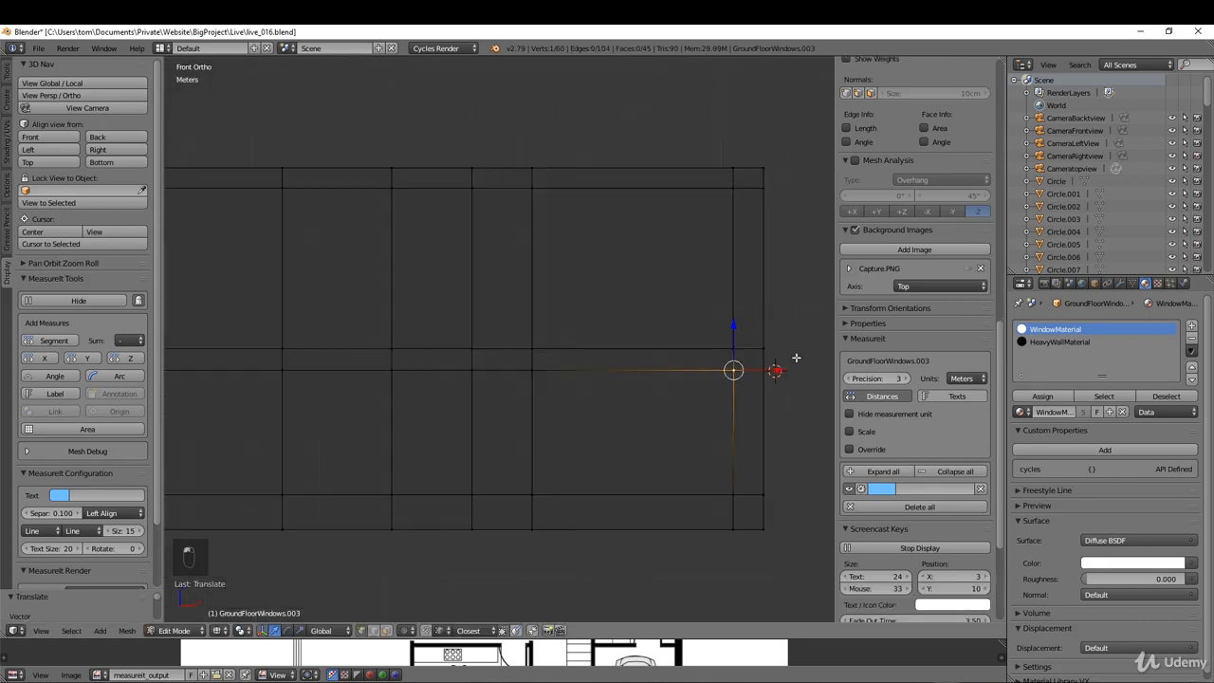
scroll(799, 359, up, 2)
key(ctrl+z)
shift+right_click(755, 599)
shift+middle_drag(747, 523, 694, 417)
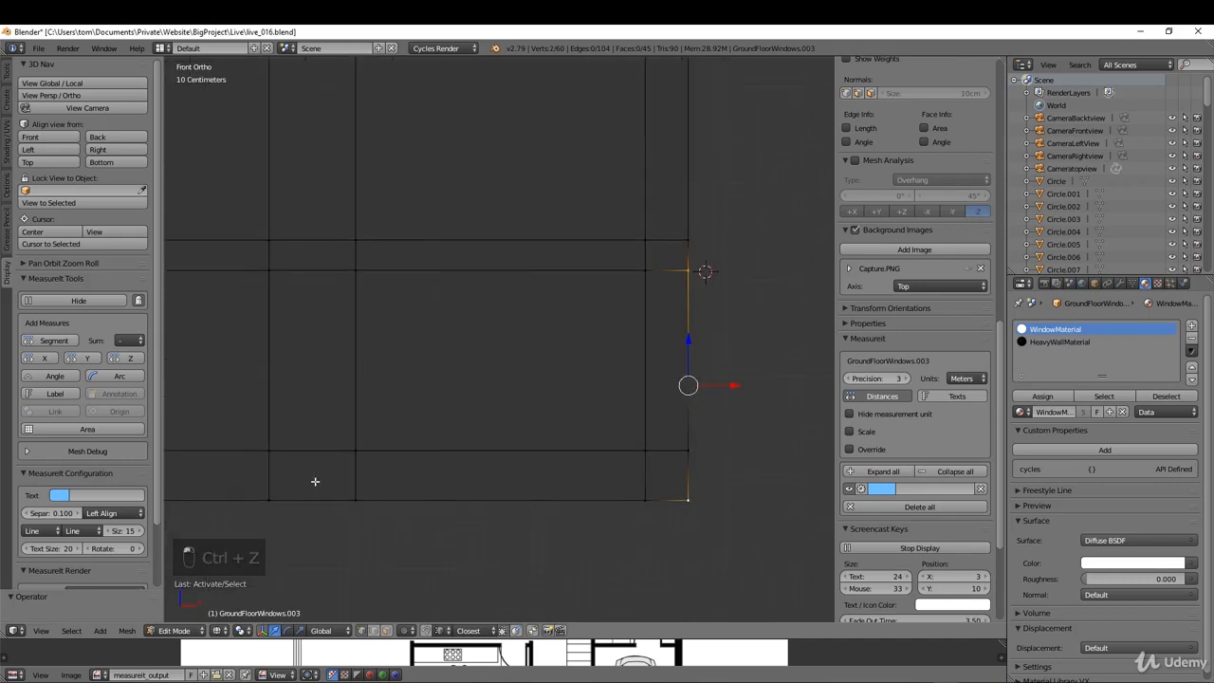
click(57, 338)
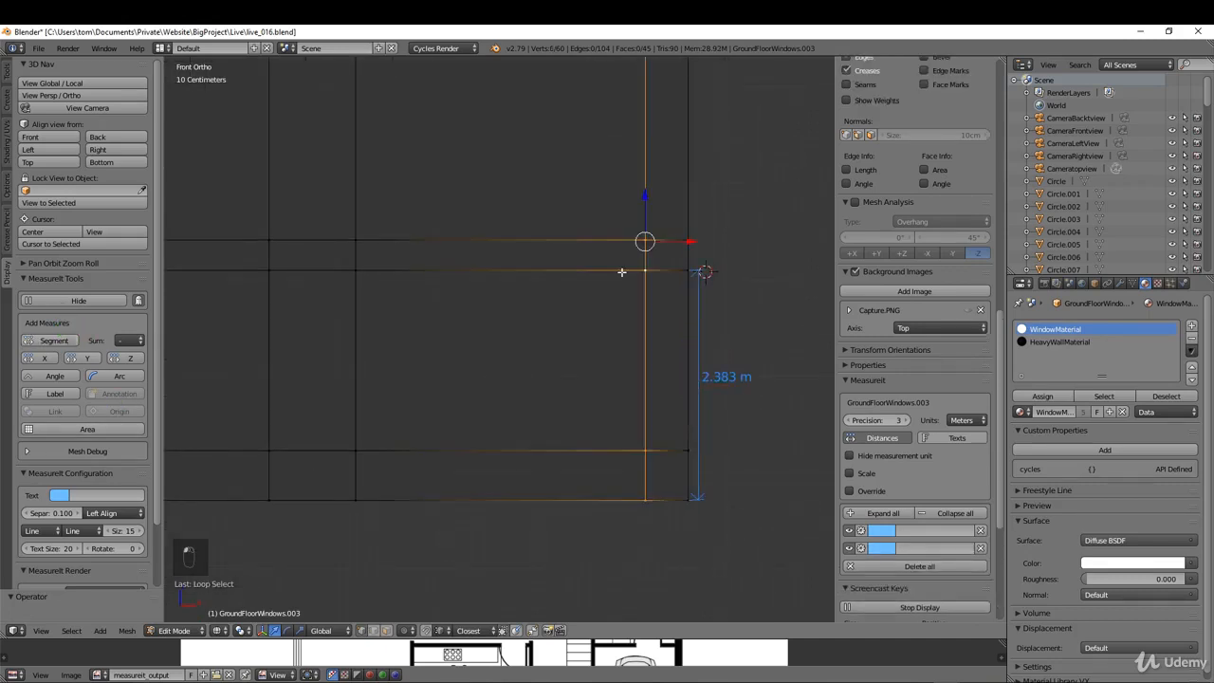
Step: Select the whole new ground-storey loop and lower it along the Z axis to 2.28 m above the wall's base
alt+right_click(595, 273)
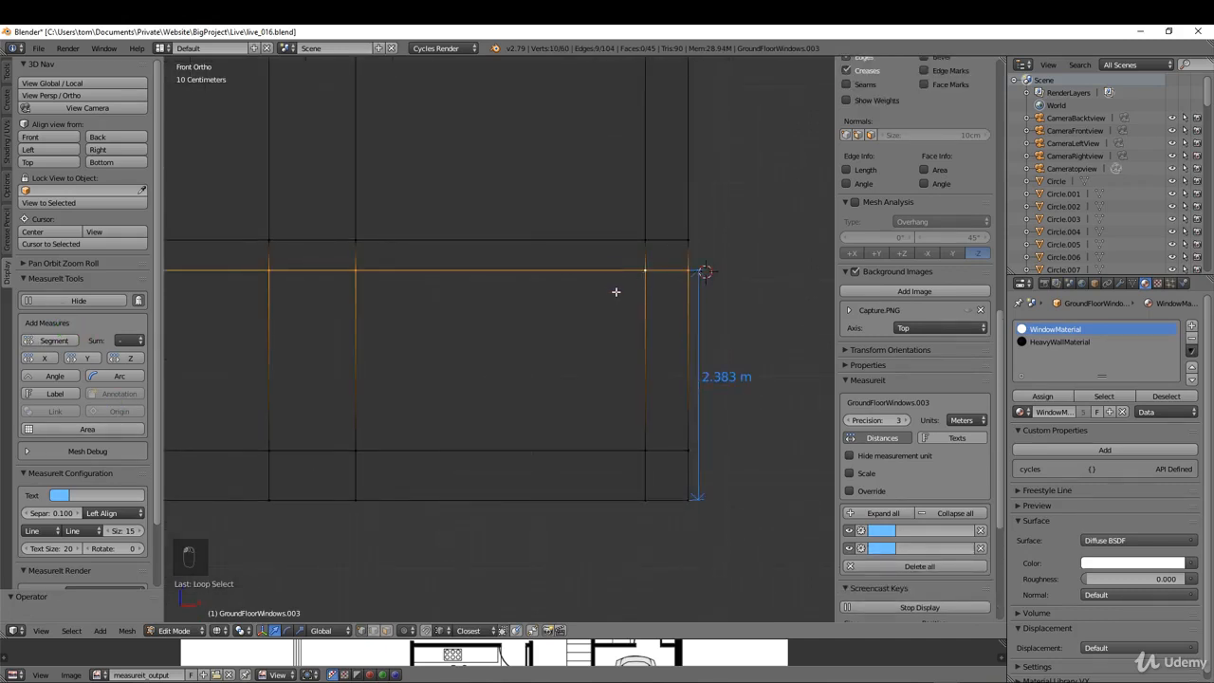
key(g)
key(z)
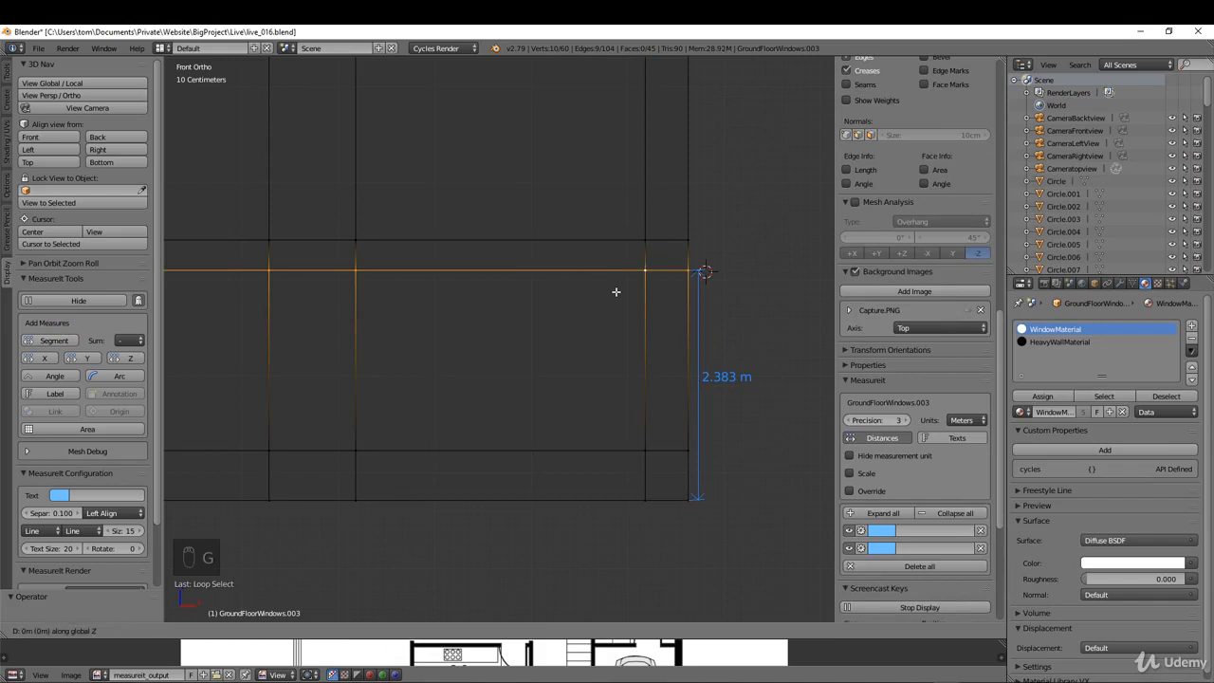
click(621, 341)
scroll(771, 347, down, 3)
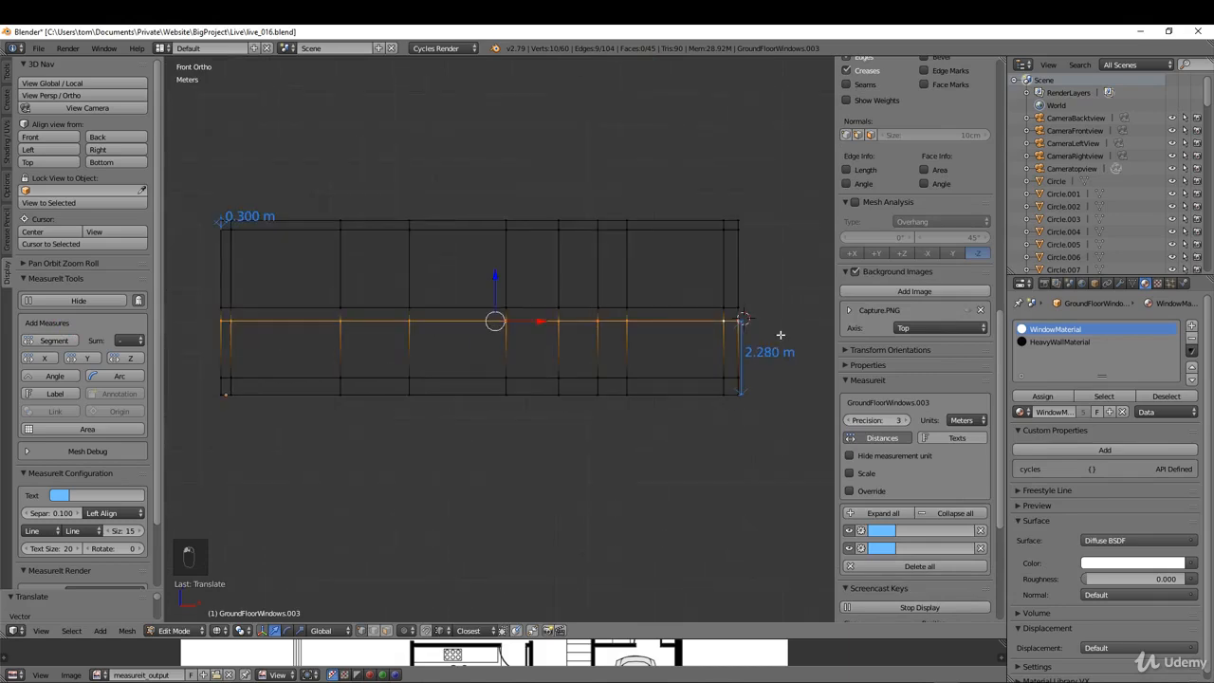
Step: Separate the two lower faces of the front wall's wide ground-storey panel beside the right corner strip into their own object, using face selection
middle_drag(779, 337, 642, 388)
scroll(720, 416, up, 2)
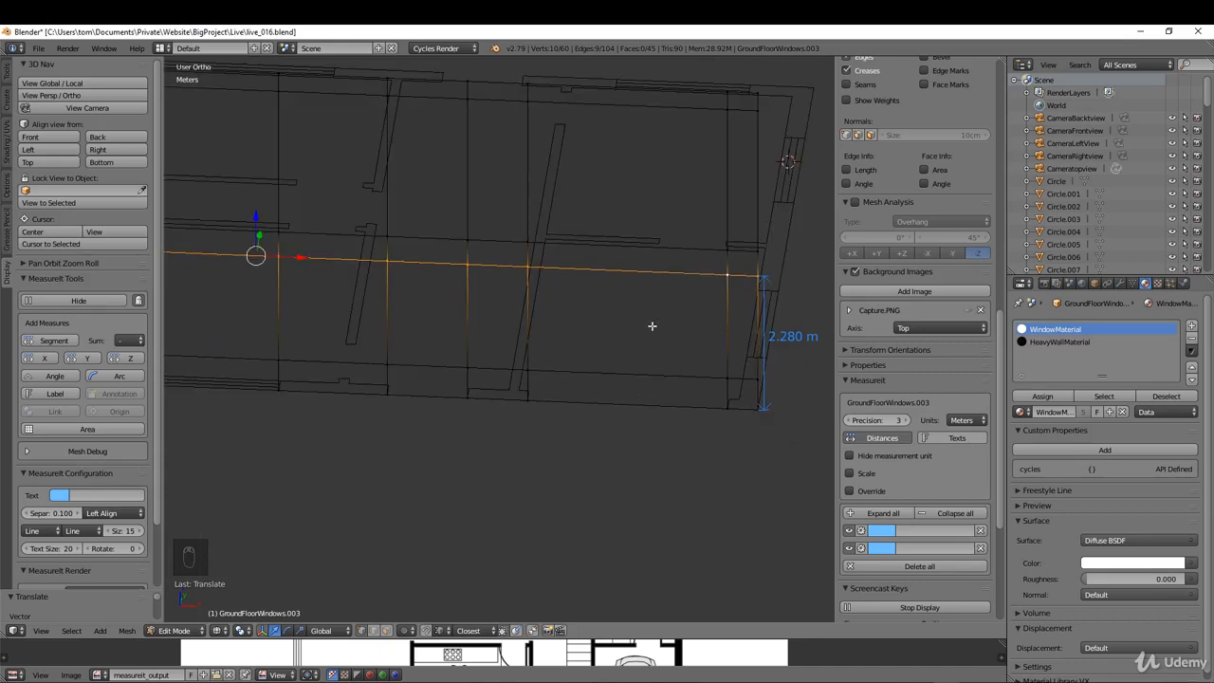
key(ctrl+Tab)
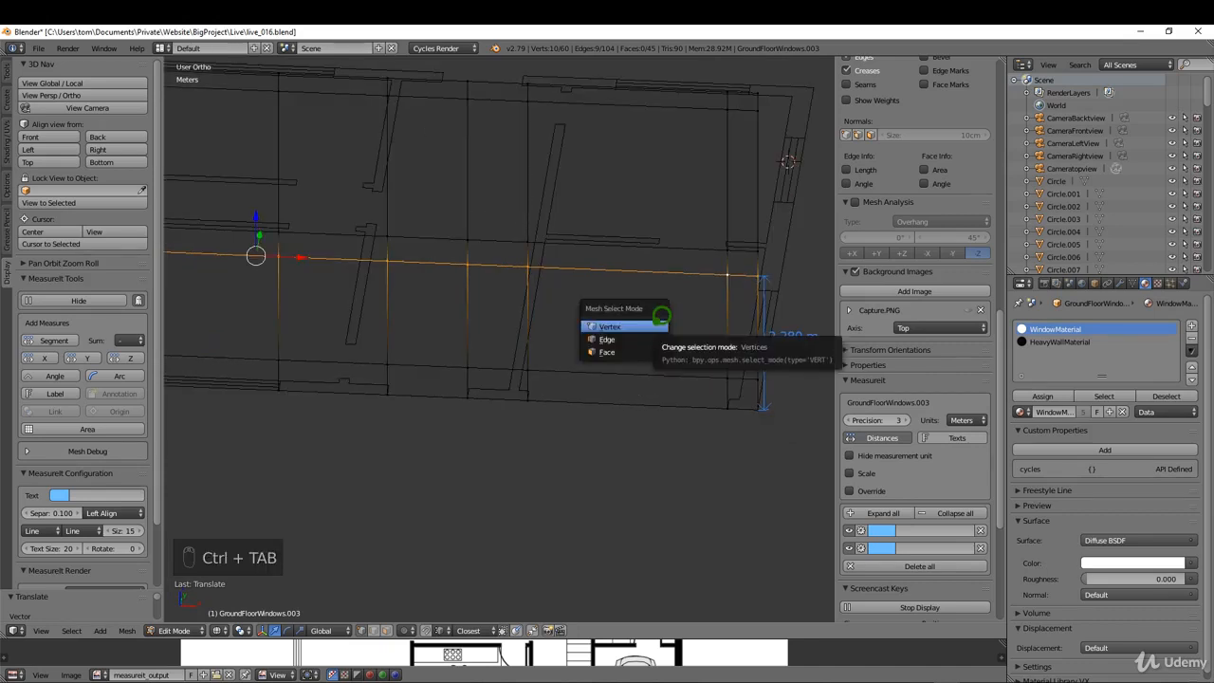
click(621, 352)
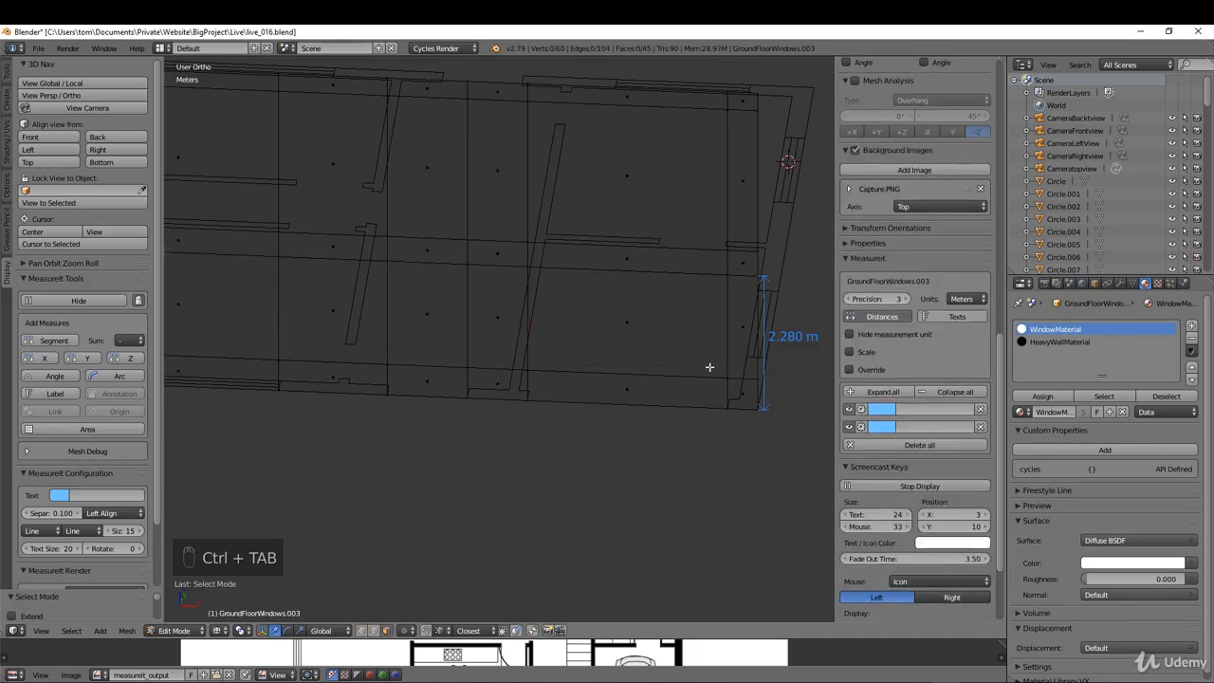
right_click(628, 388)
shift+right_click(626, 336)
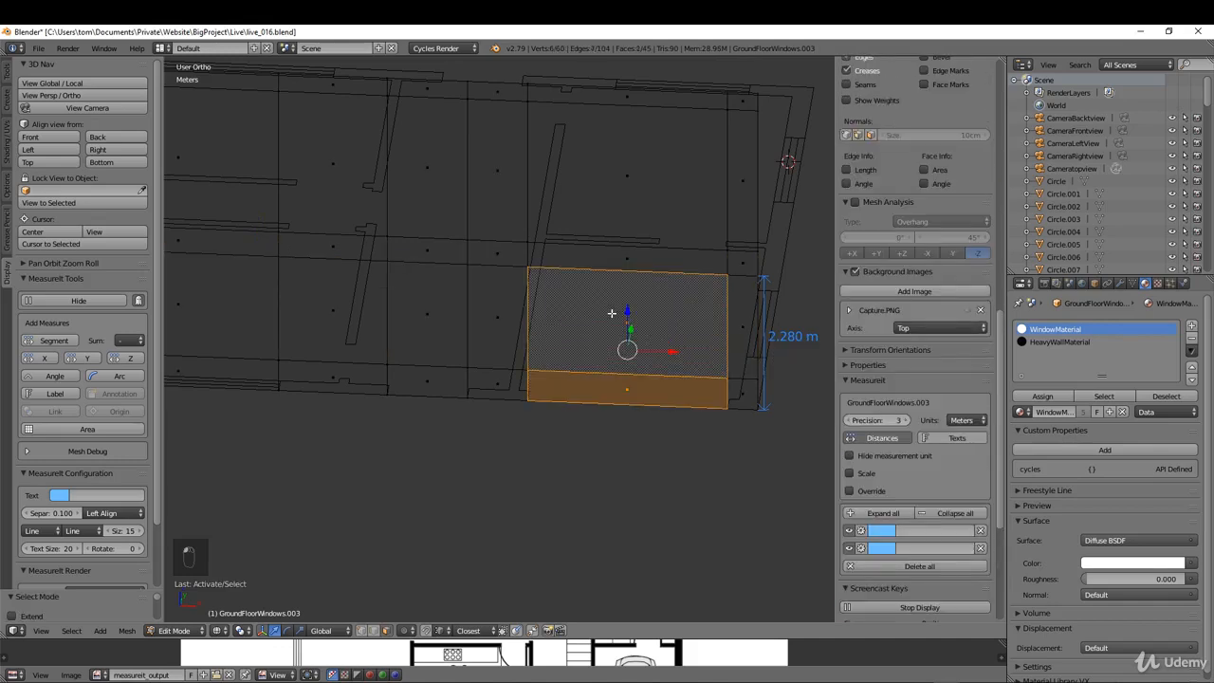
middle_drag(626, 337, 607, 305)
middle_drag(687, 331, 672, 330)
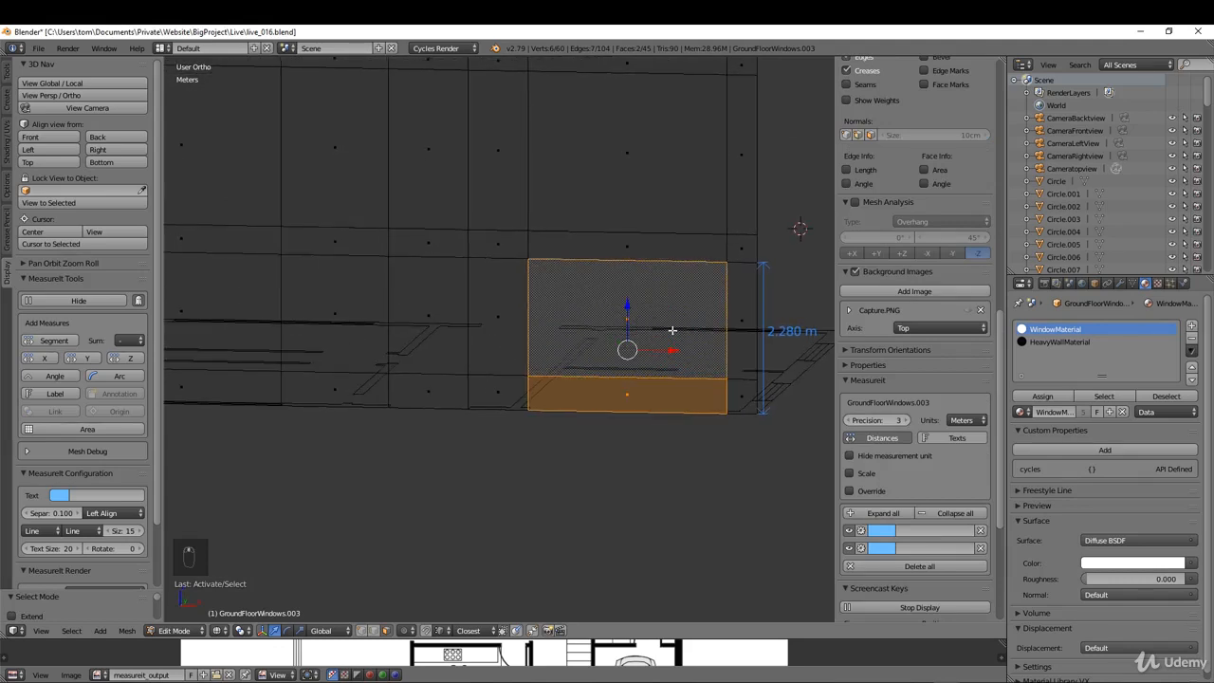
key(p)
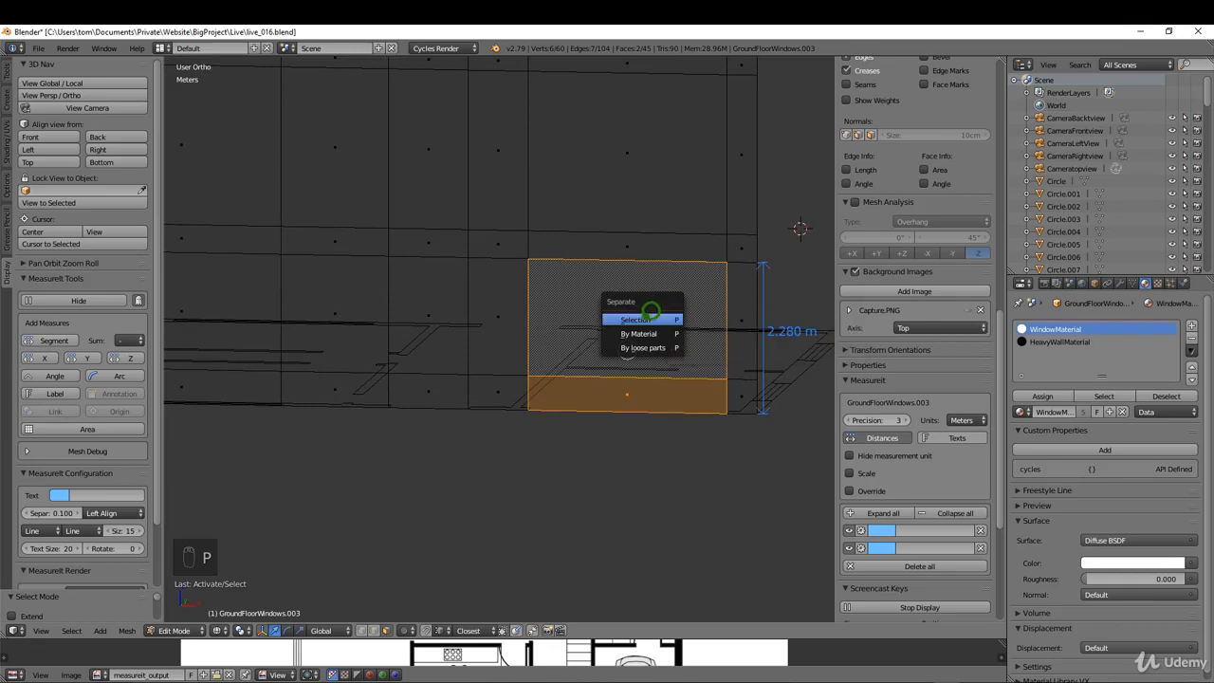
click(640, 320)
Step: Separate the front wall's narrow ground-storey door panel, including the face beneath it, into its own object
right_click(441, 319)
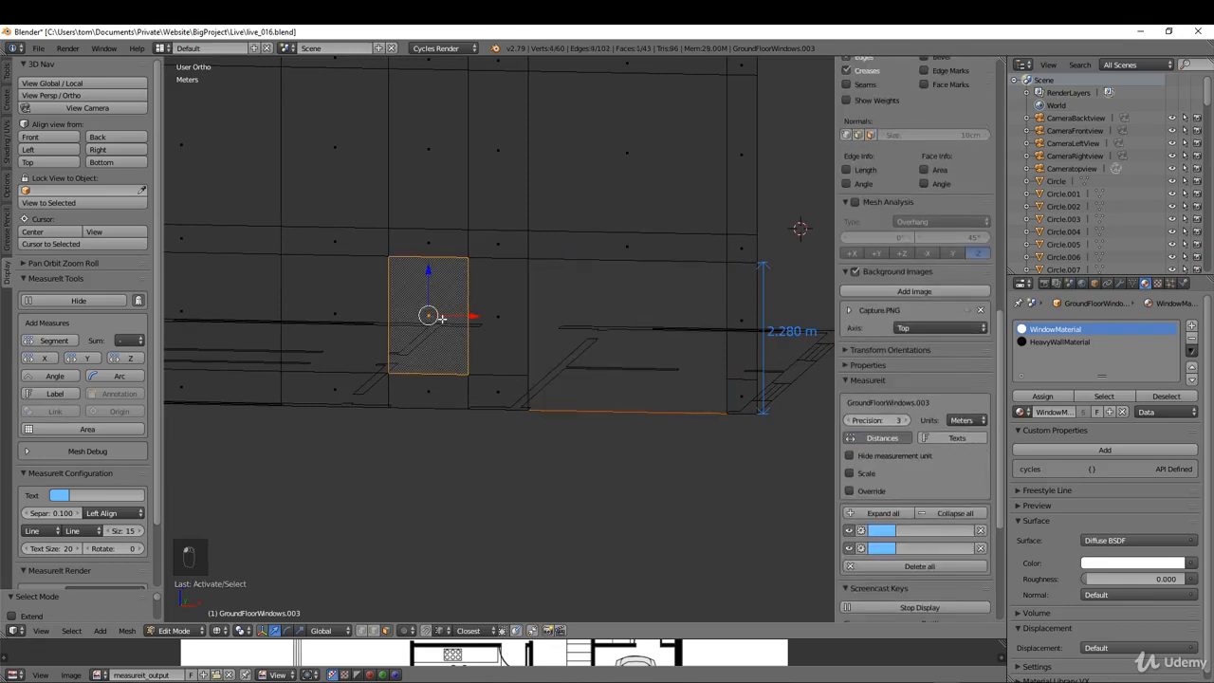
shift+right_click(432, 384)
middle_drag(433, 385, 541, 415)
scroll(541, 415, up, 4)
key(p)
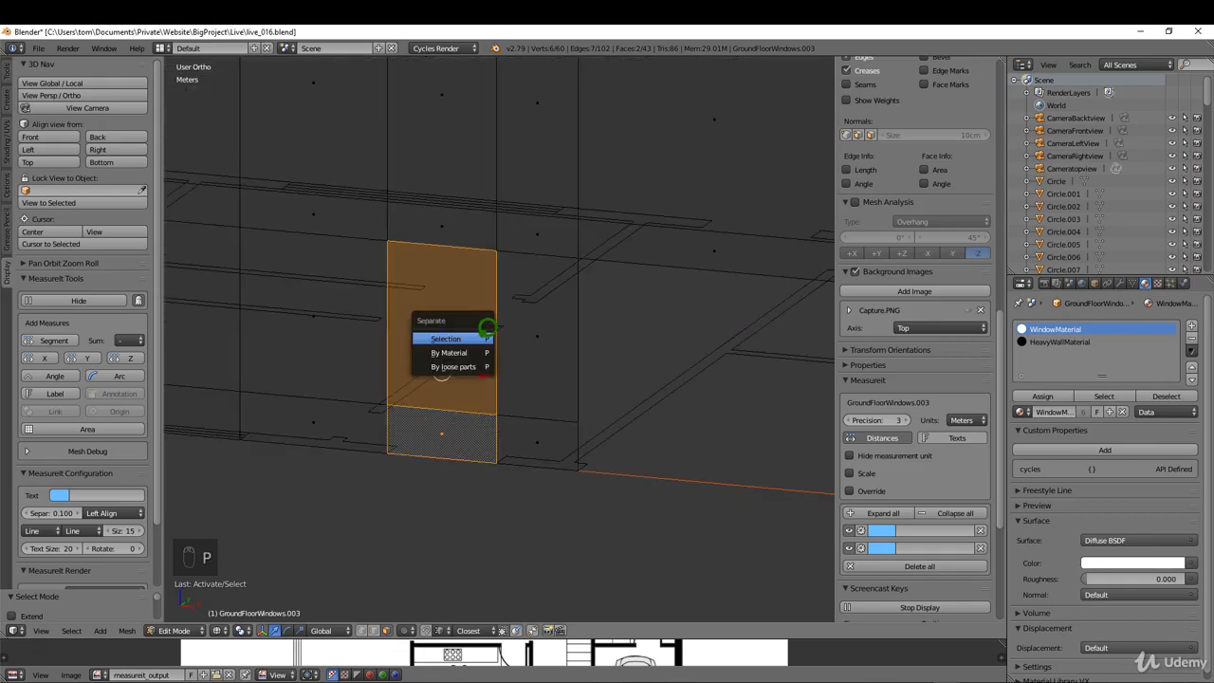
click(483, 338)
middle_drag(484, 338, 514, 340)
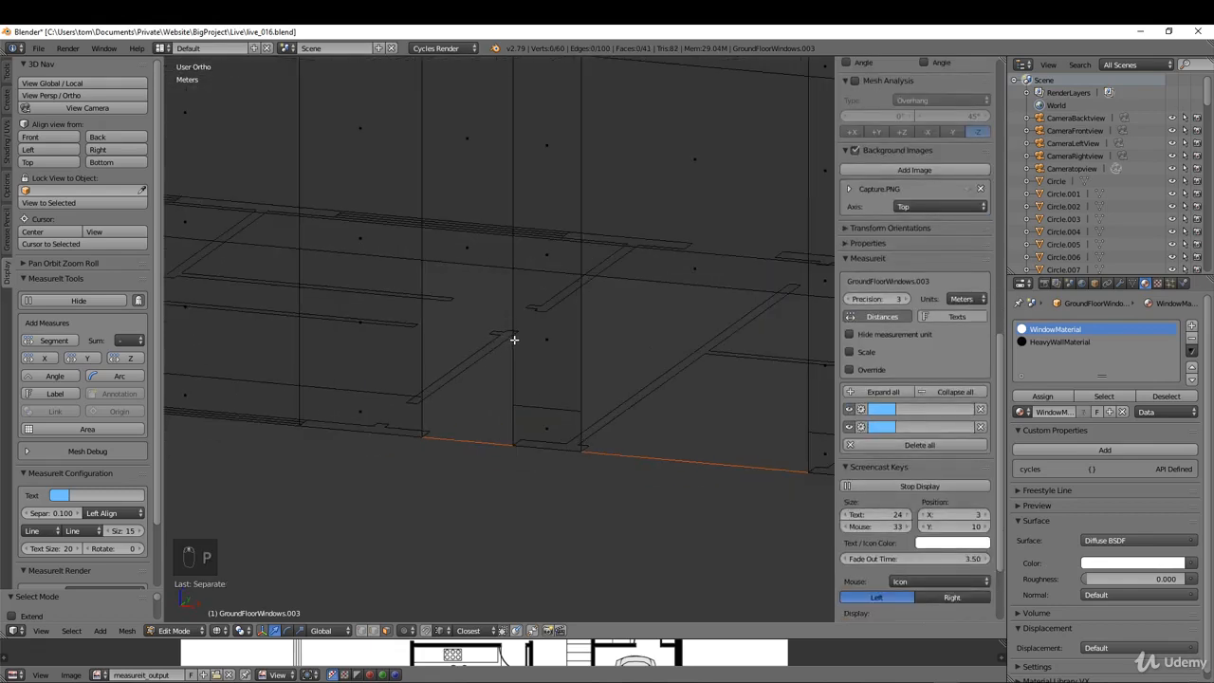
key(p)
Step: Separate the window face above the sill loop in the third ground-storey panel from the front wall's left corner
scroll(616, 374, down, 4)
middle_drag(615, 373, 541, 449)
scroll(541, 450, up, 2)
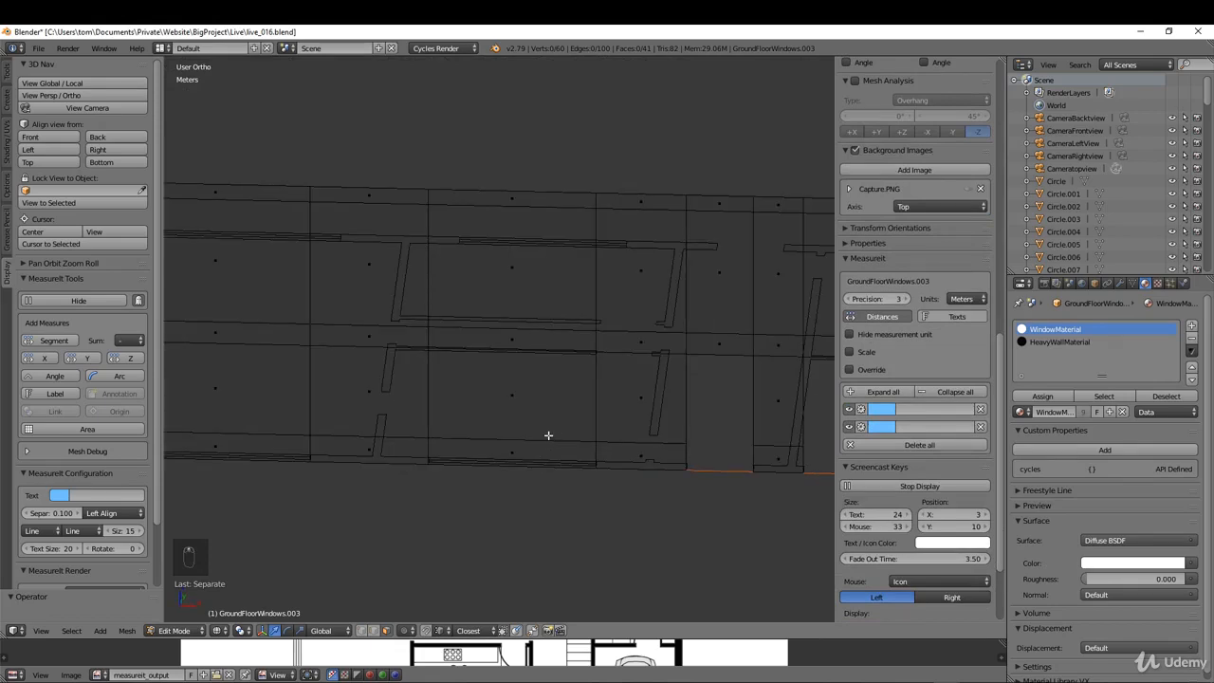
scroll(550, 435, up, 1)
right_click(539, 403)
mouse_move(541, 404)
middle_down()
mouse_move(563, 442)
mouse_move(515, 421)
mouse_move(530, 415)
middle_up()
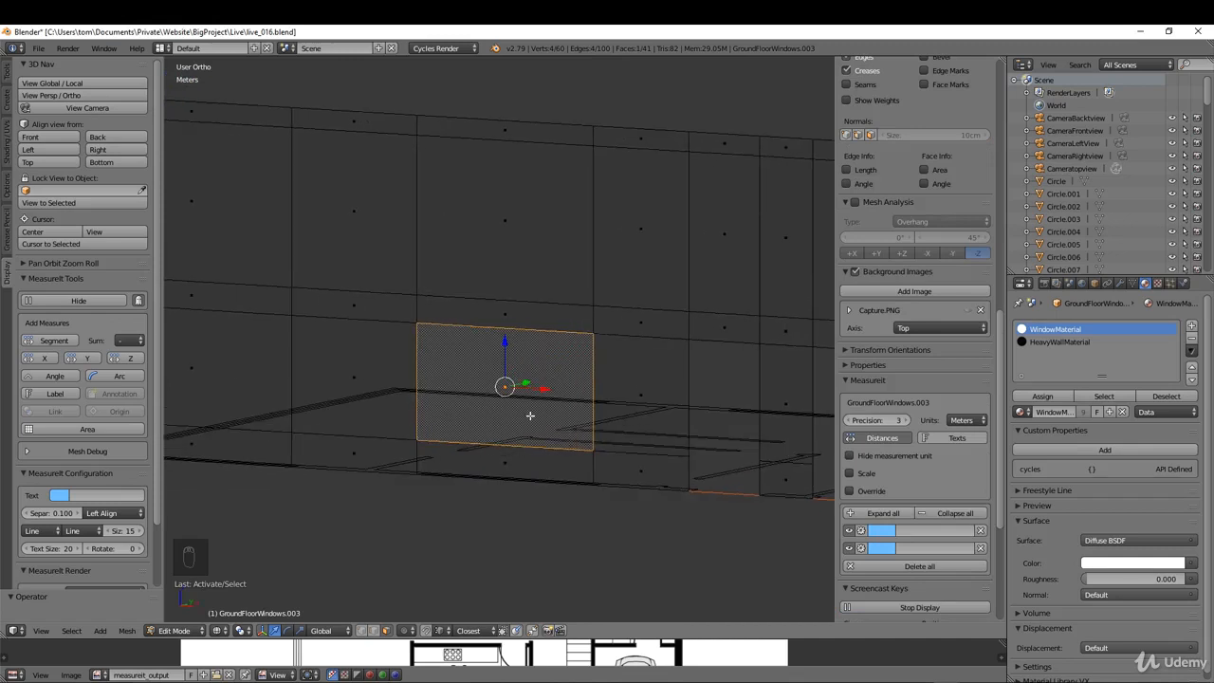
scroll(530, 416, down, 2)
shift+middle_drag(446, 416, 640, 380)
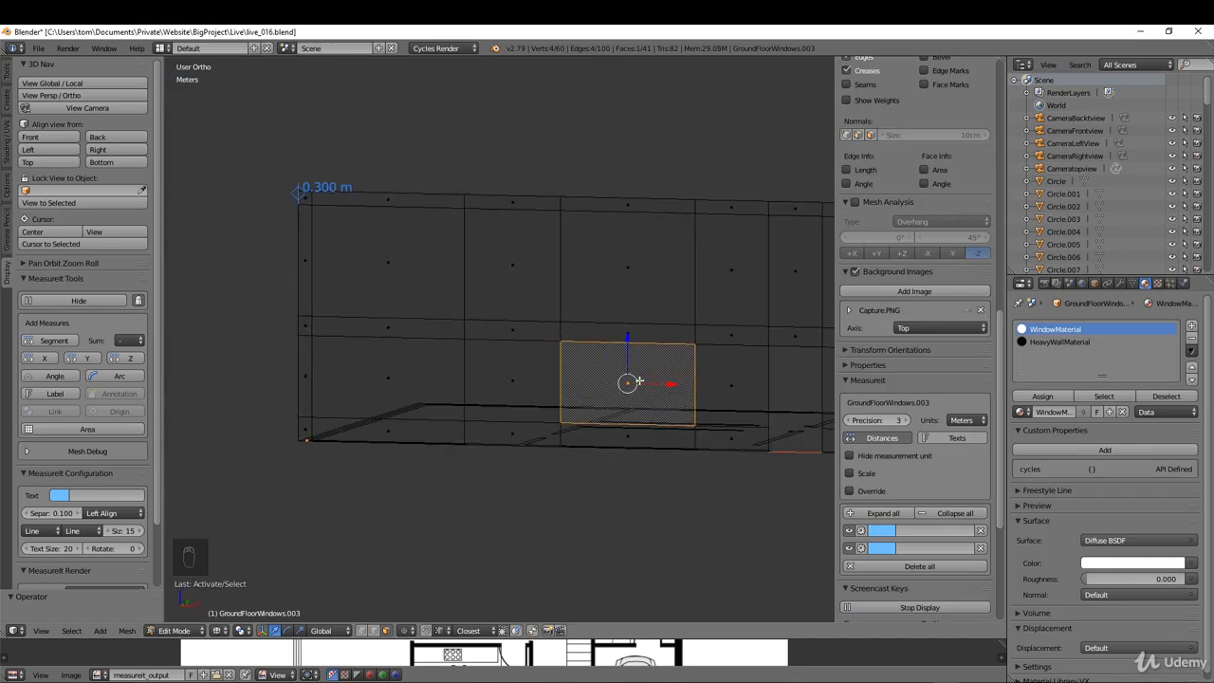
key(p)
click(645, 380)
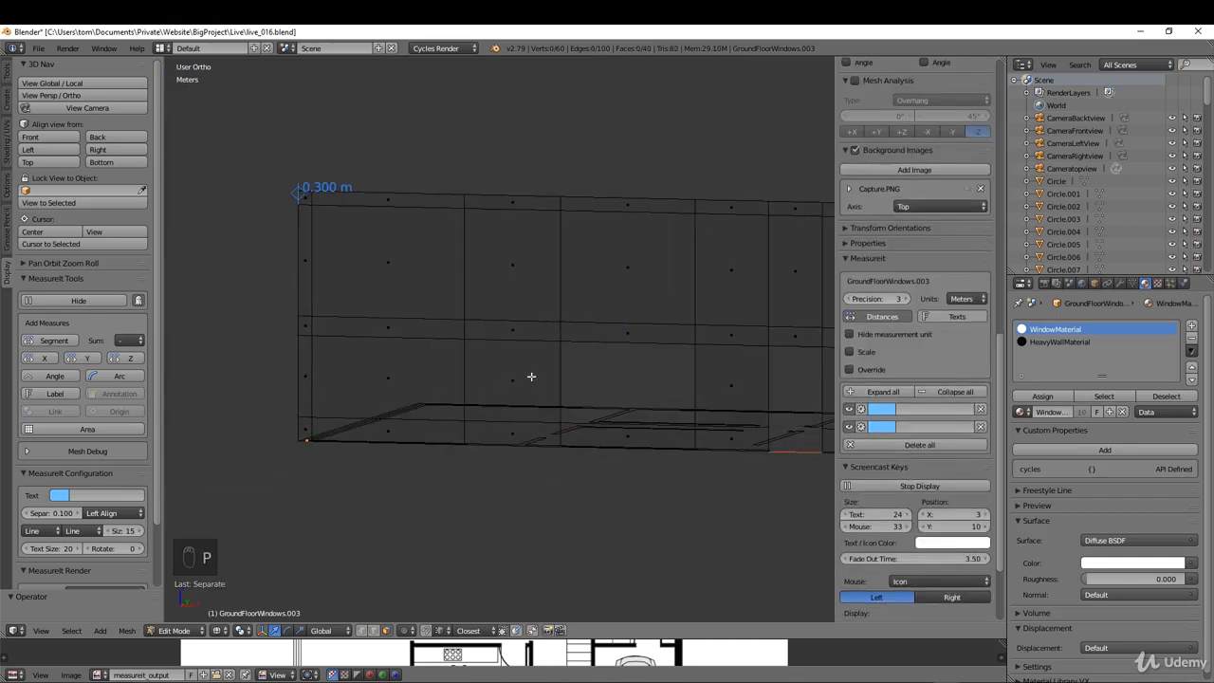
Step: Separate the four lower ground-storey faces at the front wall's left corner, including the narrow corner strip, into their own object
click(417, 366)
shift+click(403, 423)
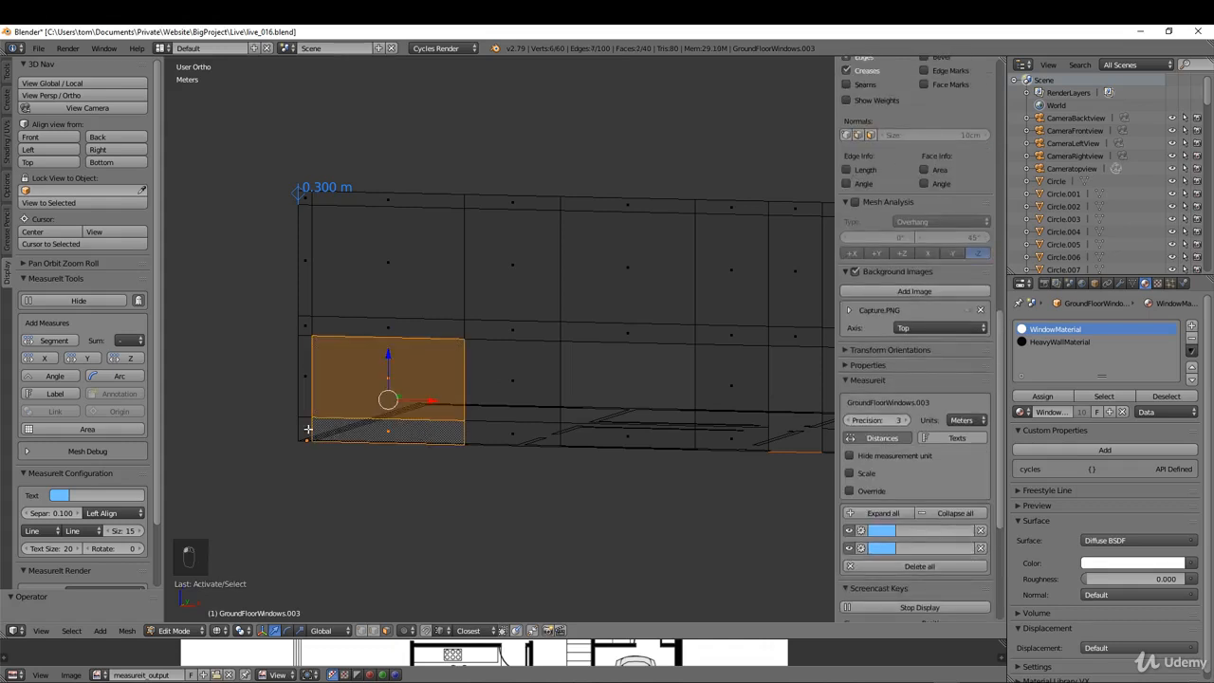
shift+click(306, 427)
shift+click(310, 382)
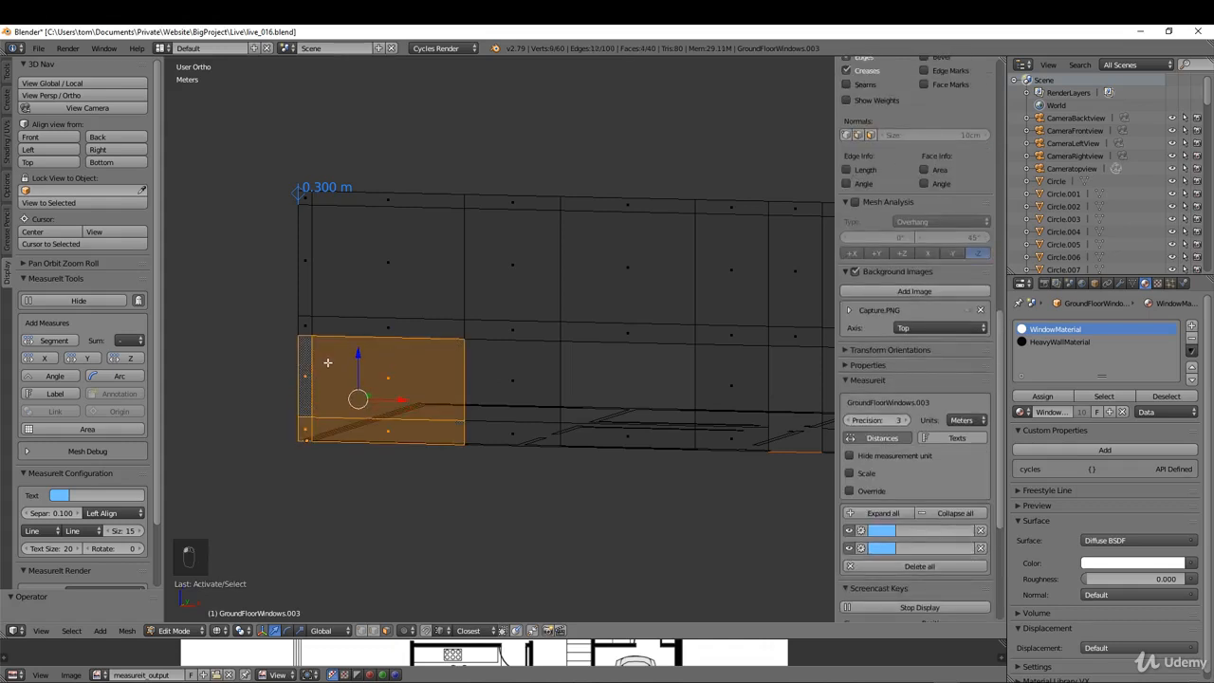
key(p)
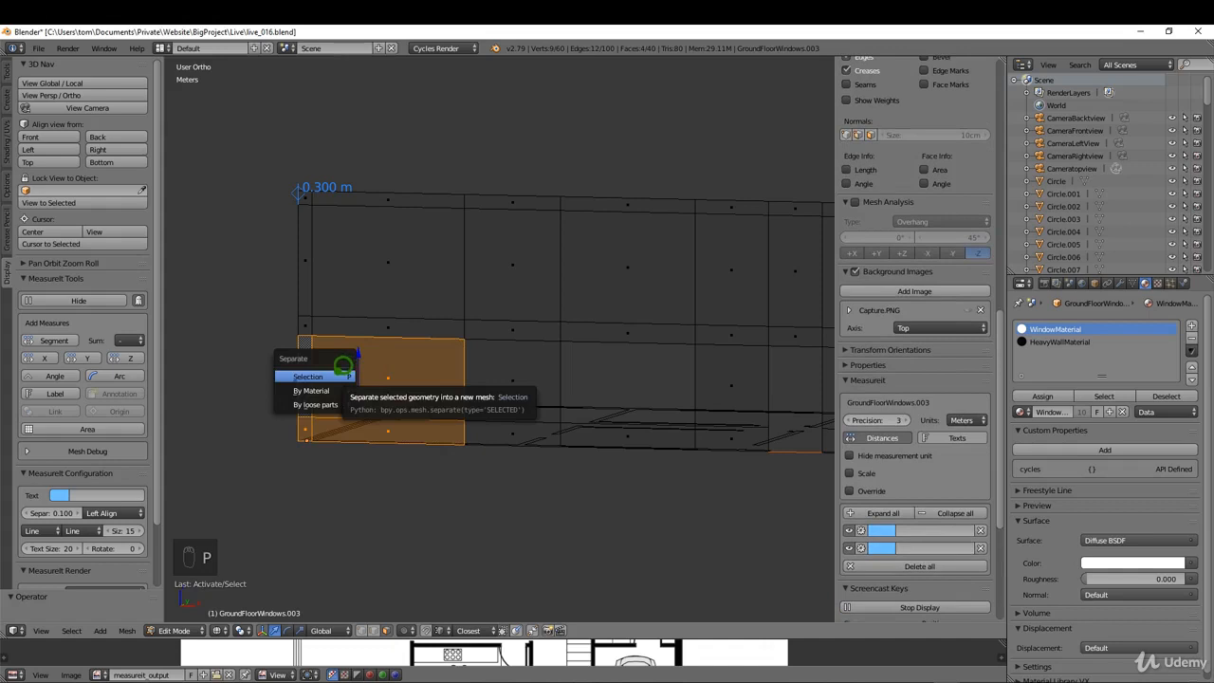
click(339, 372)
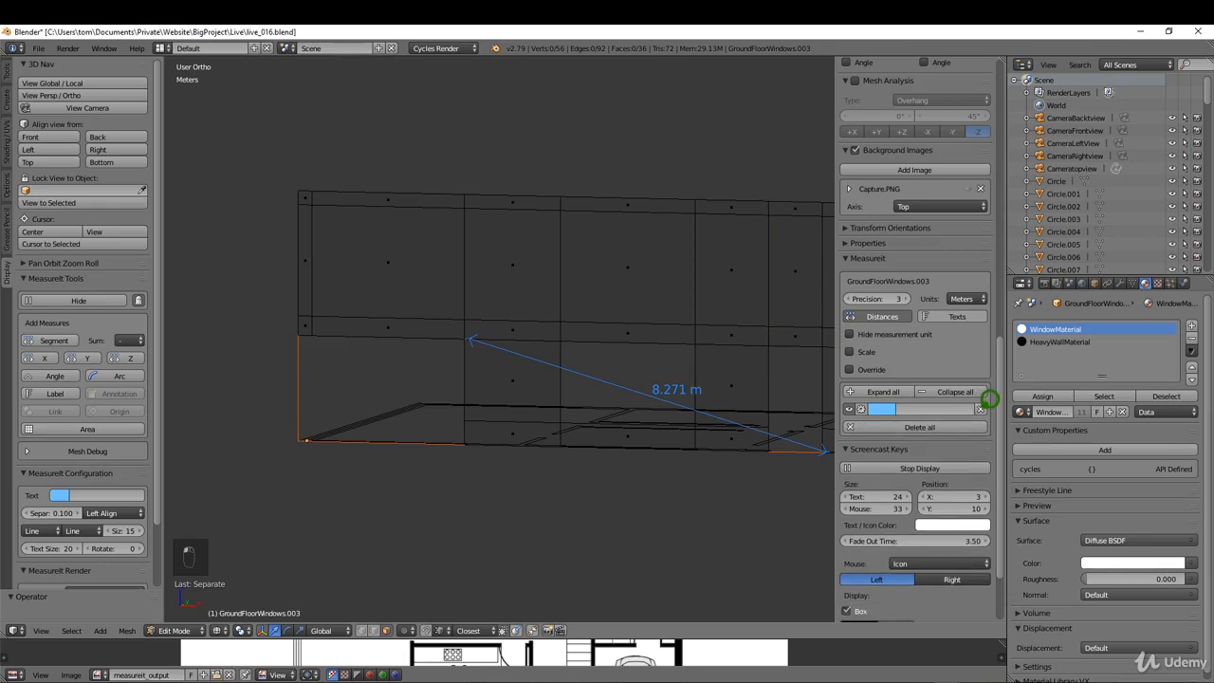
Step: Delete the stray distance measurement and add a horizontal loop cut around the upper storey about 0.47 m above the storey line
click(980, 408)
middle_drag(696, 424, 301, 288)
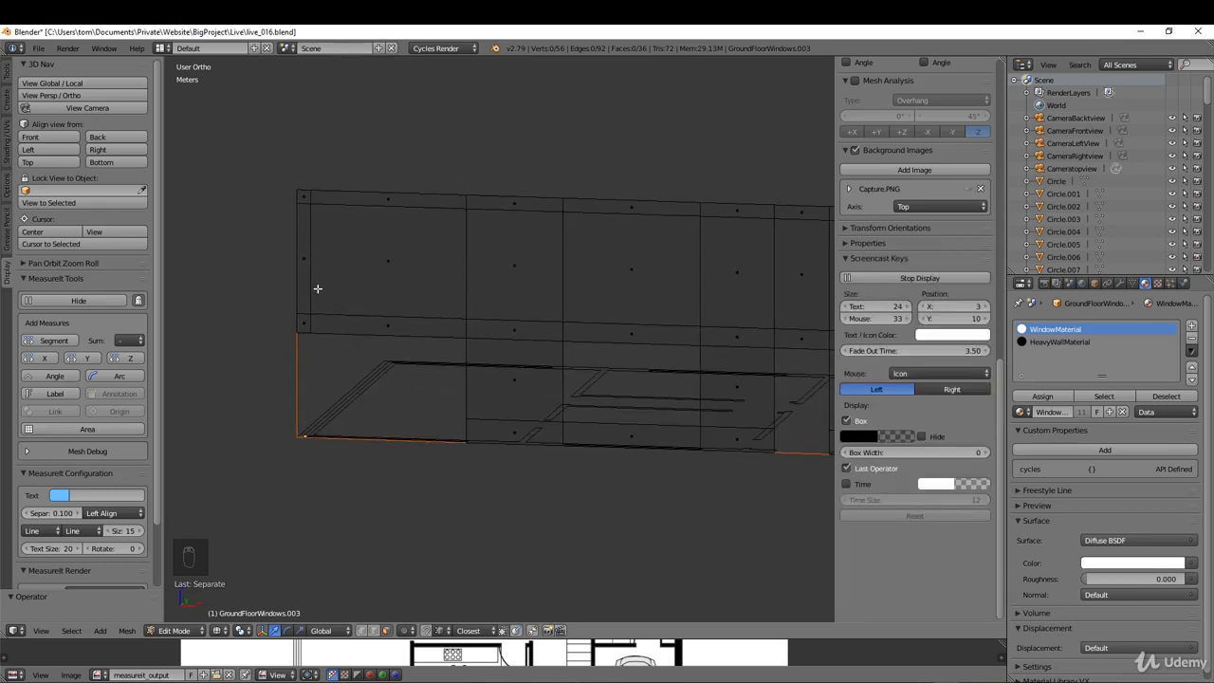
key(ctrl+r)
click(317, 287)
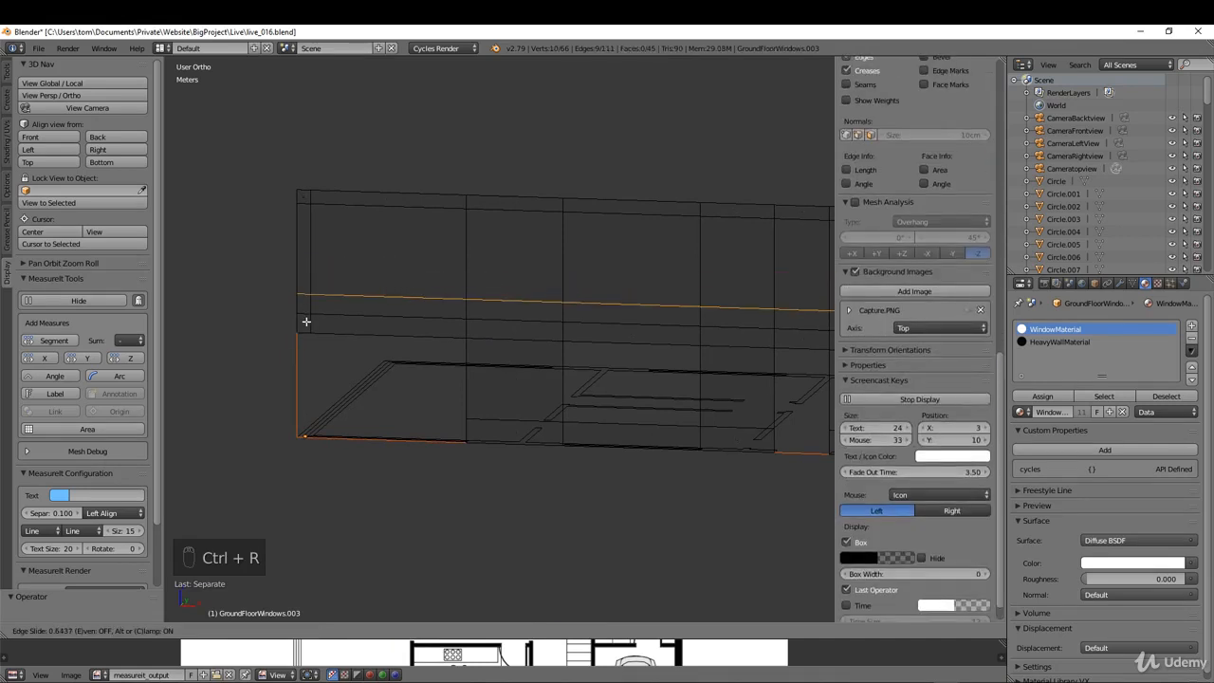
click(298, 303)
Step: Measure the distance between the new upper-storey loop and the storey line at the left corner, using vertex selection
scroll(295, 305, up, 3)
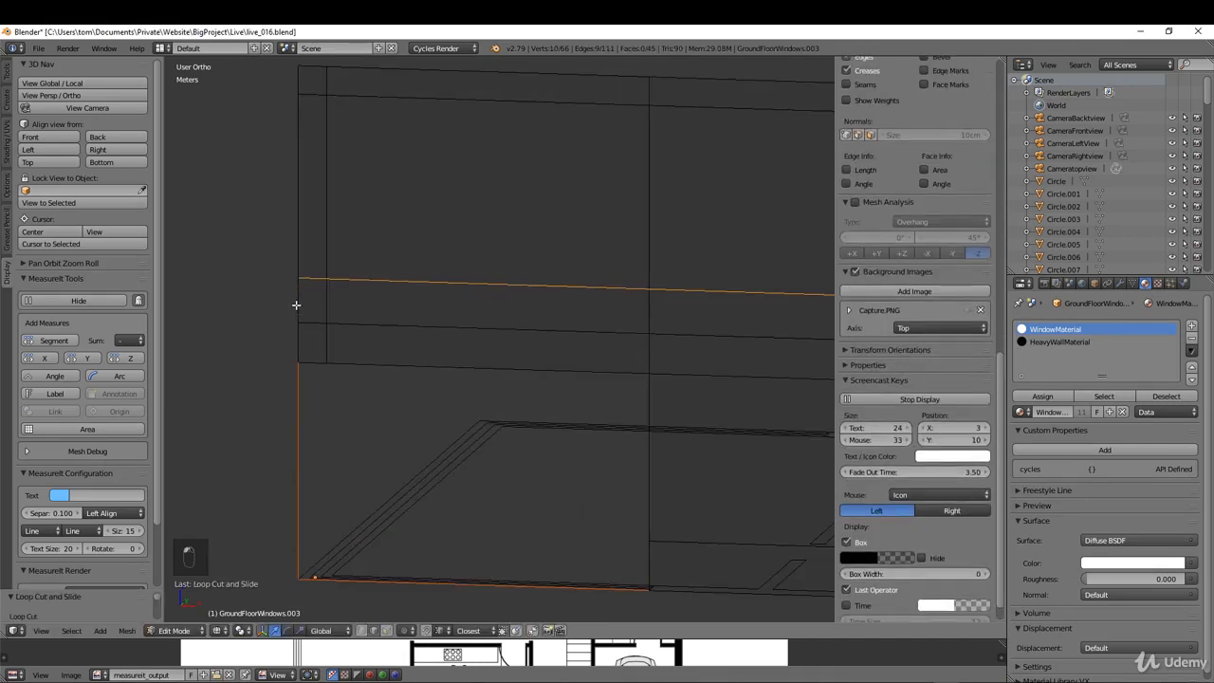
scroll(296, 304, up, 2)
key(ctrl+Tab)
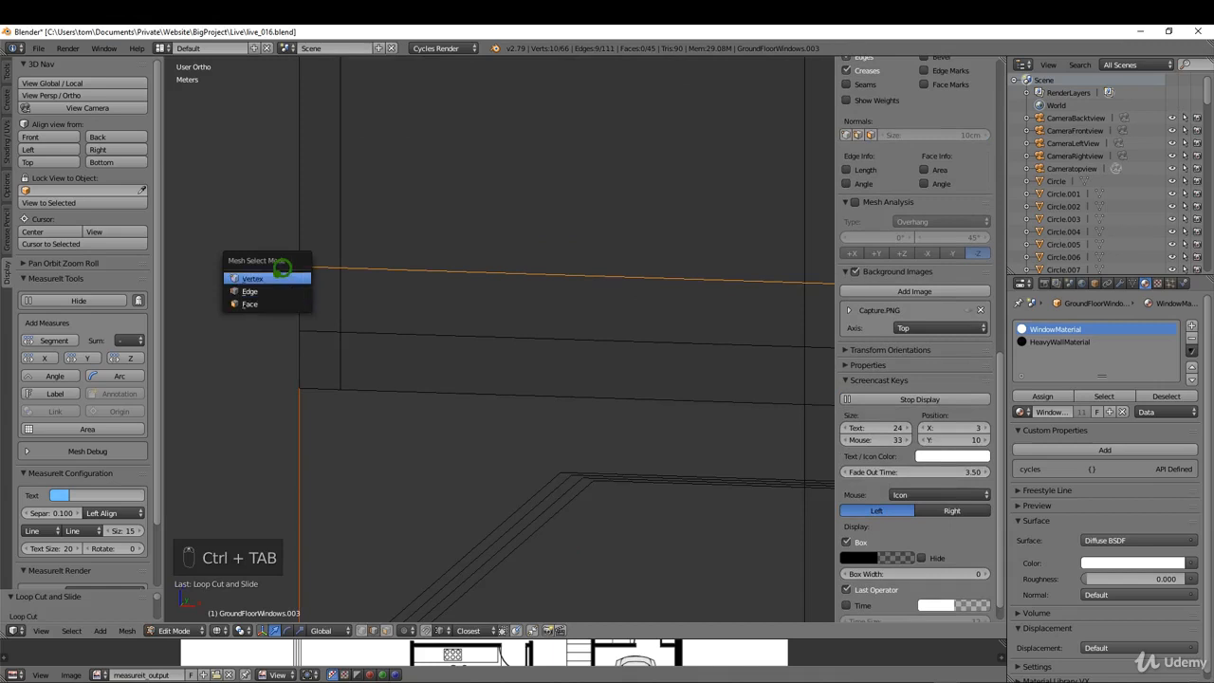
click(273, 276)
right_click(299, 267)
shift+right_click(299, 331)
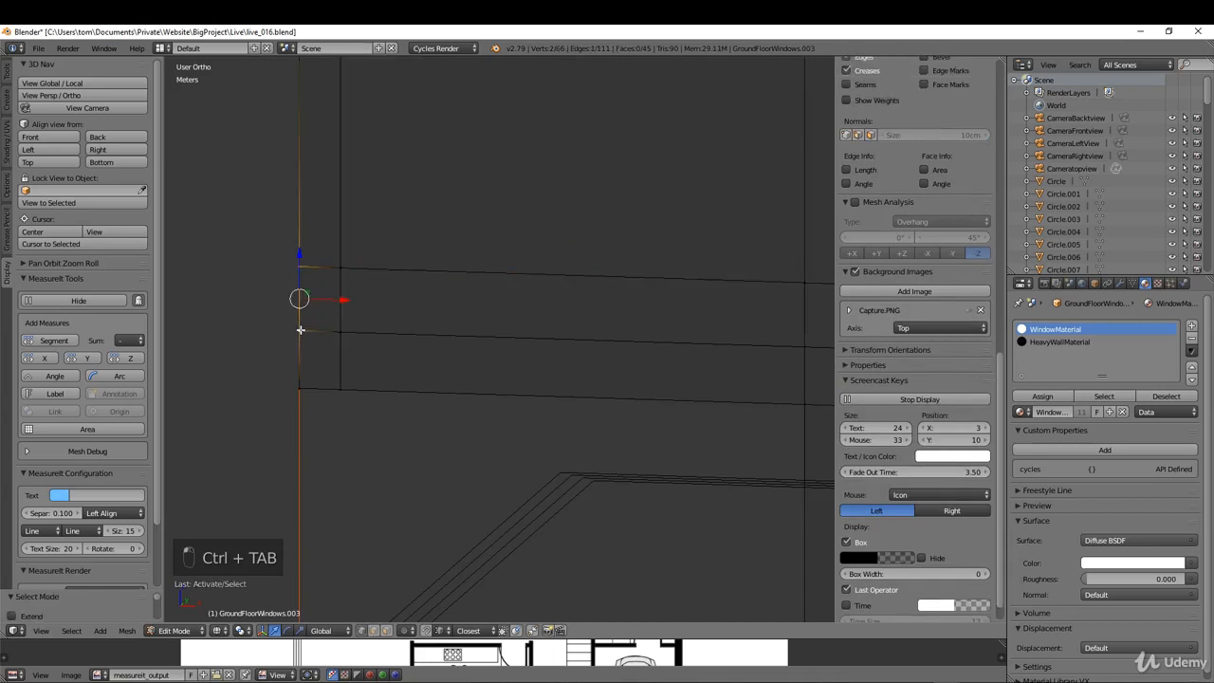
click(54, 340)
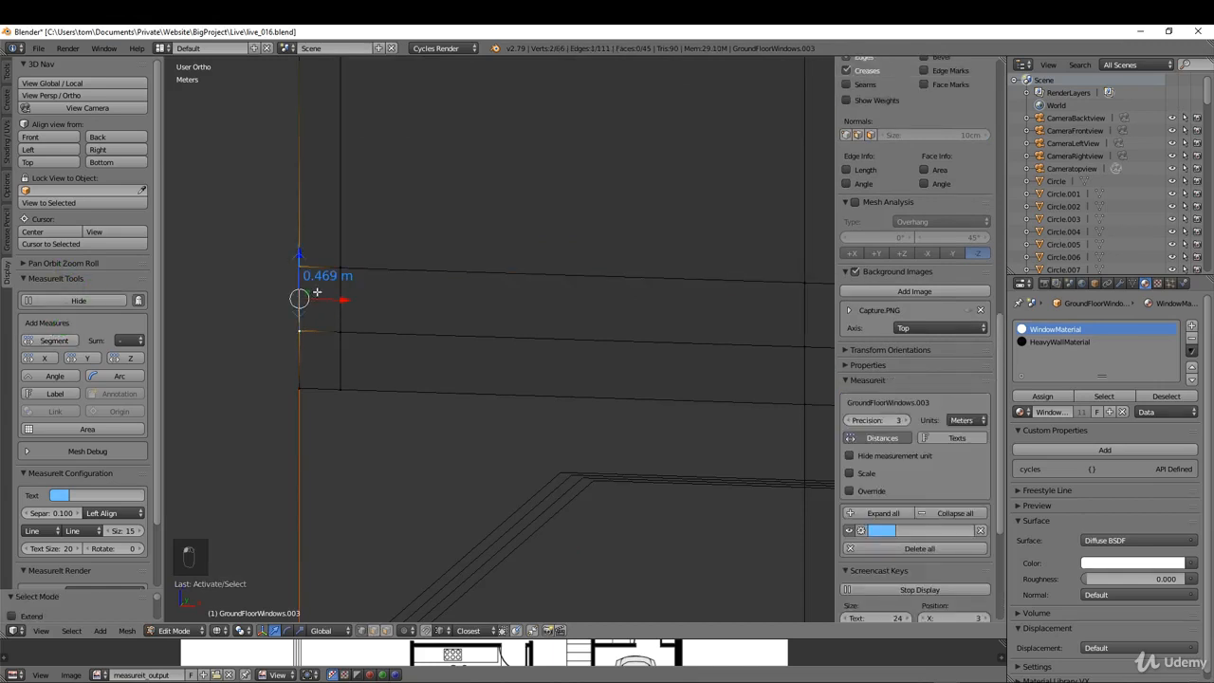
Step: Raise the upper-storey loop along Z so it sits 0.5 m above the storey line
alt+right_click(425, 273)
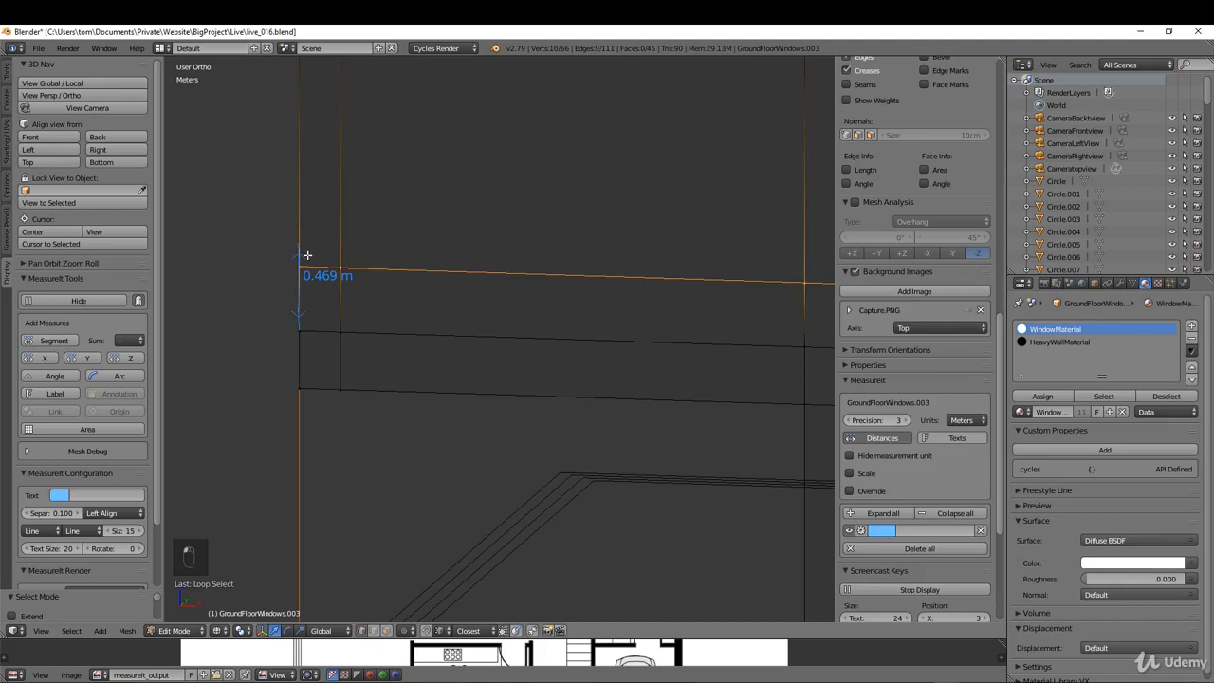
key(g)
key(z)
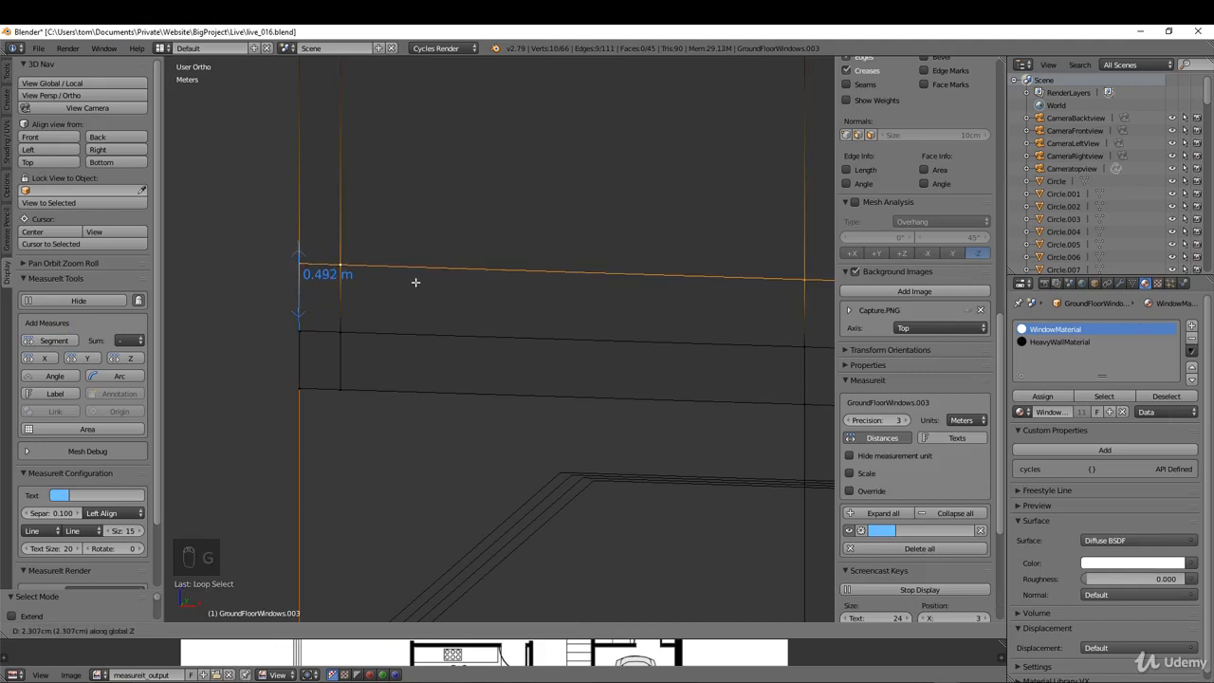
click(415, 279)
scroll(319, 286, down, 5)
scroll(410, 304, down, 1)
middle_drag(409, 304, 410, 308)
Step: Switch to Object Mode, show the FirstFloorPlan layer, and return to Edit Mode on the outer wall
key(Tab)
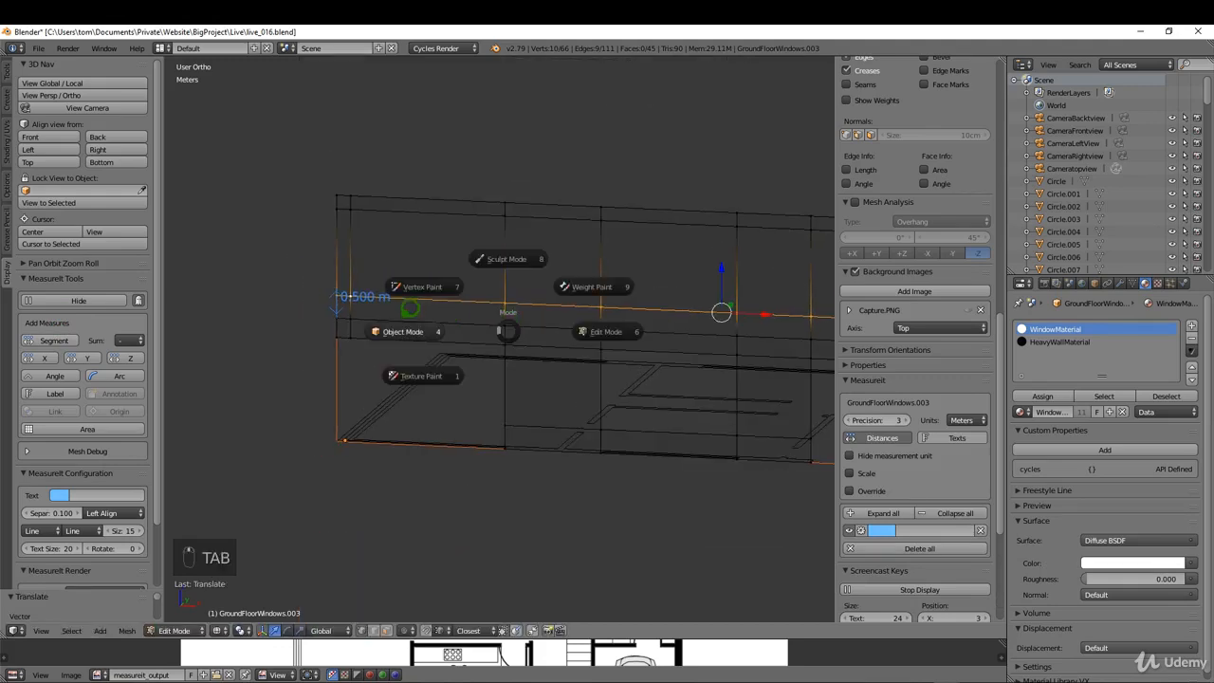
click(410, 308)
scroll(415, 313, down, 2)
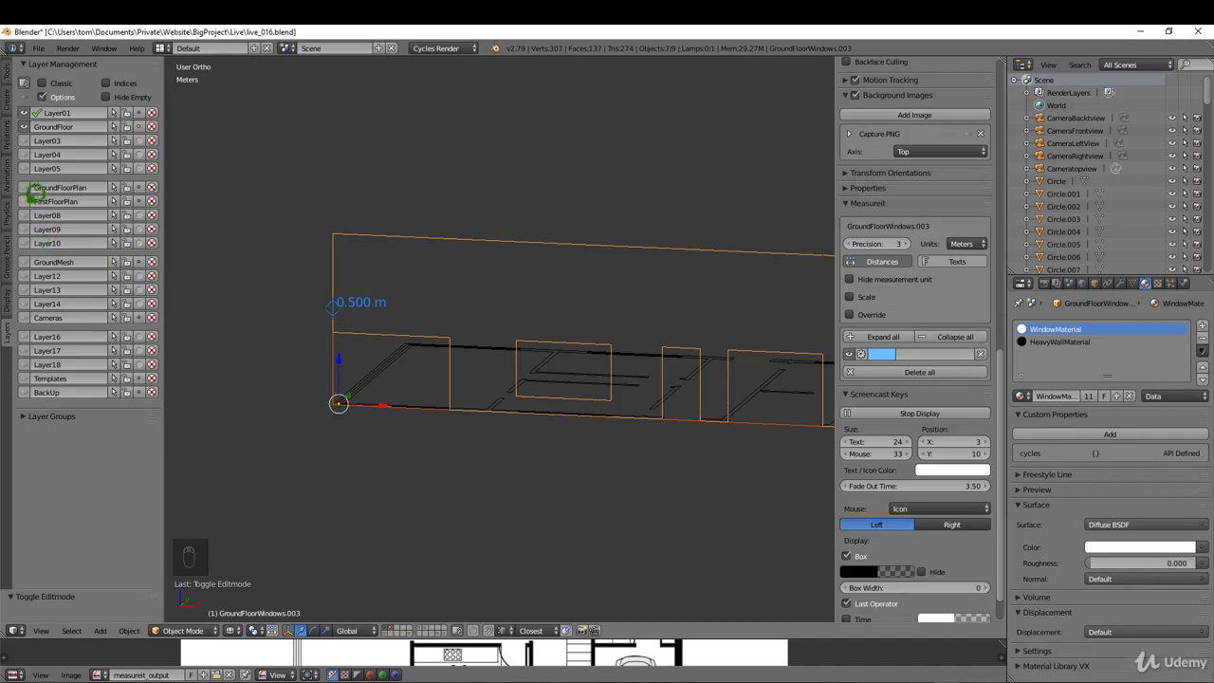
click(26, 198)
middle_drag(422, 325, 447, 228)
scroll(458, 330, up, 2)
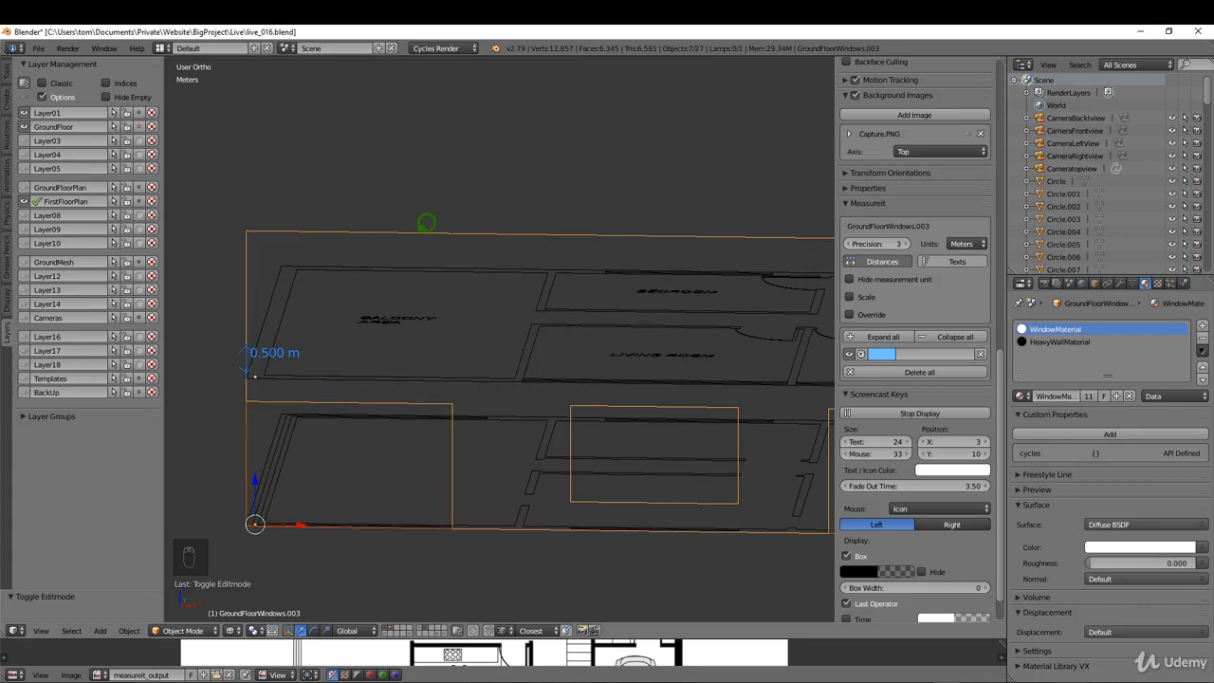
key(Tab)
click(491, 237)
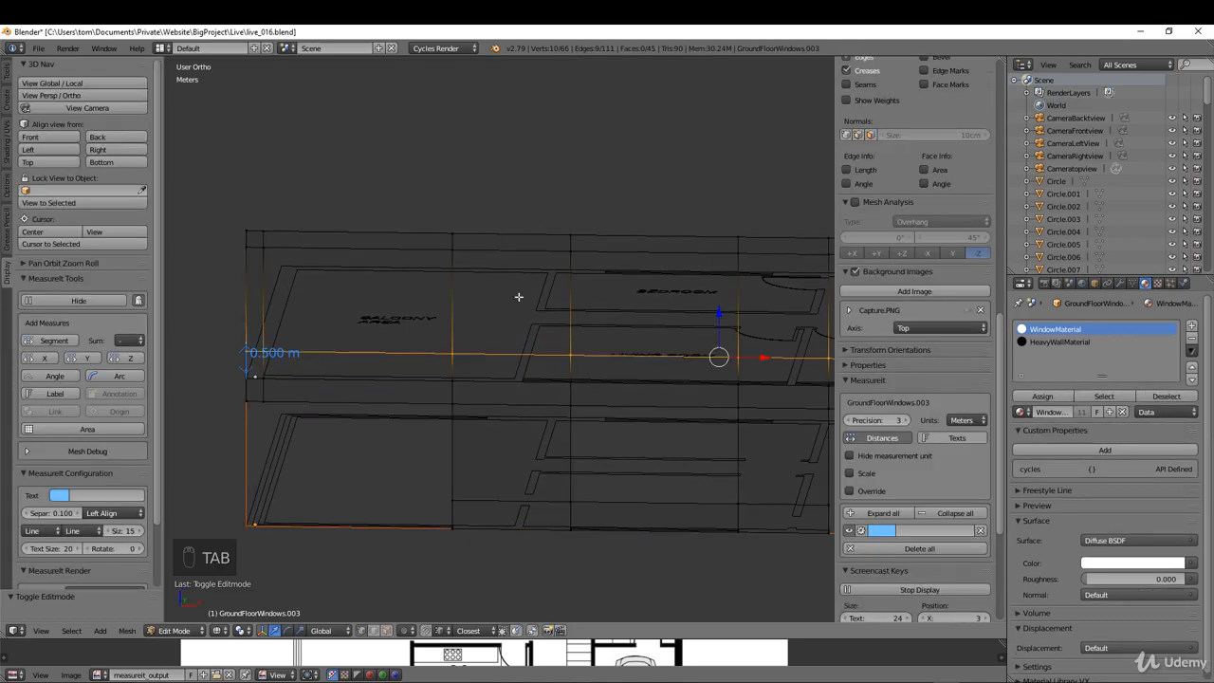
Step: Move the upper storey's two stacked vertical edges beside the balcony along X to the wall between balcony area and living room
middle_drag(518, 297, 490, 347)
right_click(455, 325)
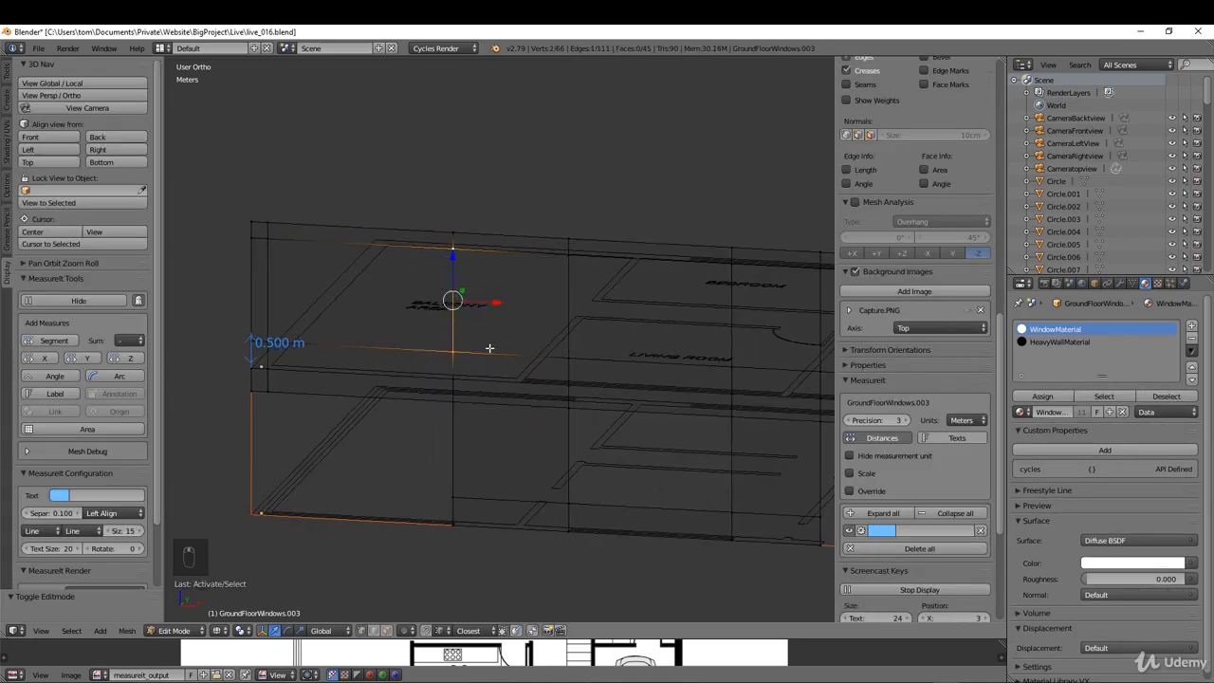
middle_drag(477, 278, 501, 290)
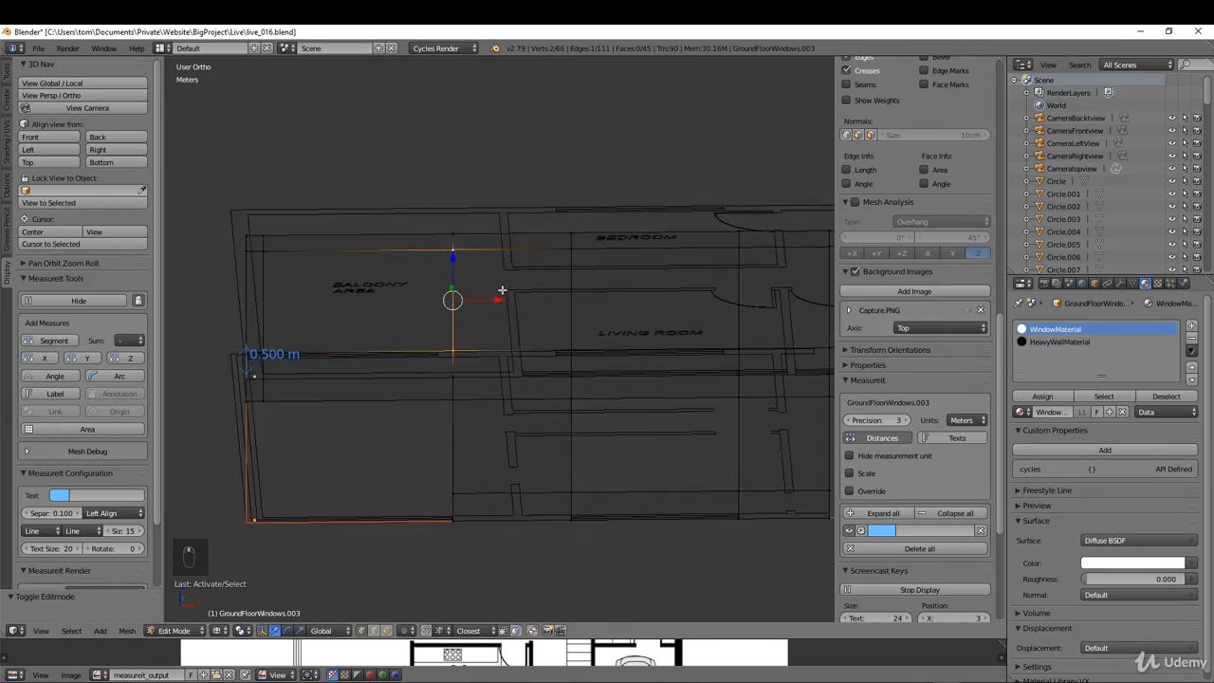
scroll(521, 371, up, 3)
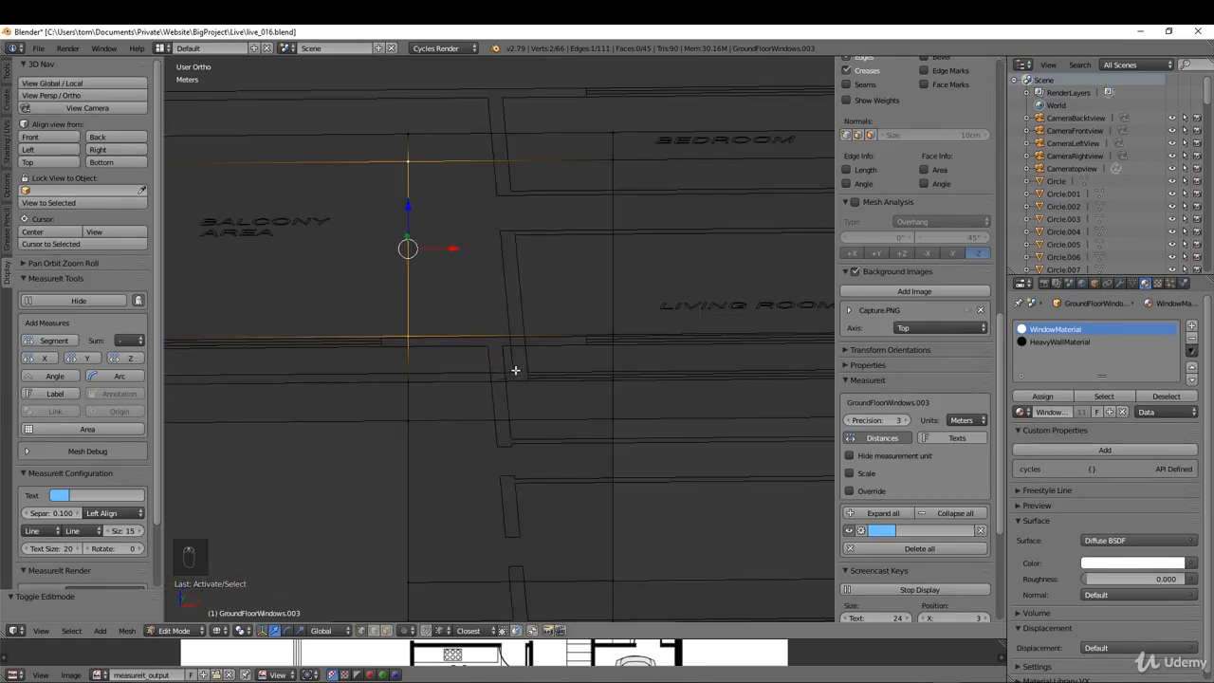
shift+right_click(410, 134)
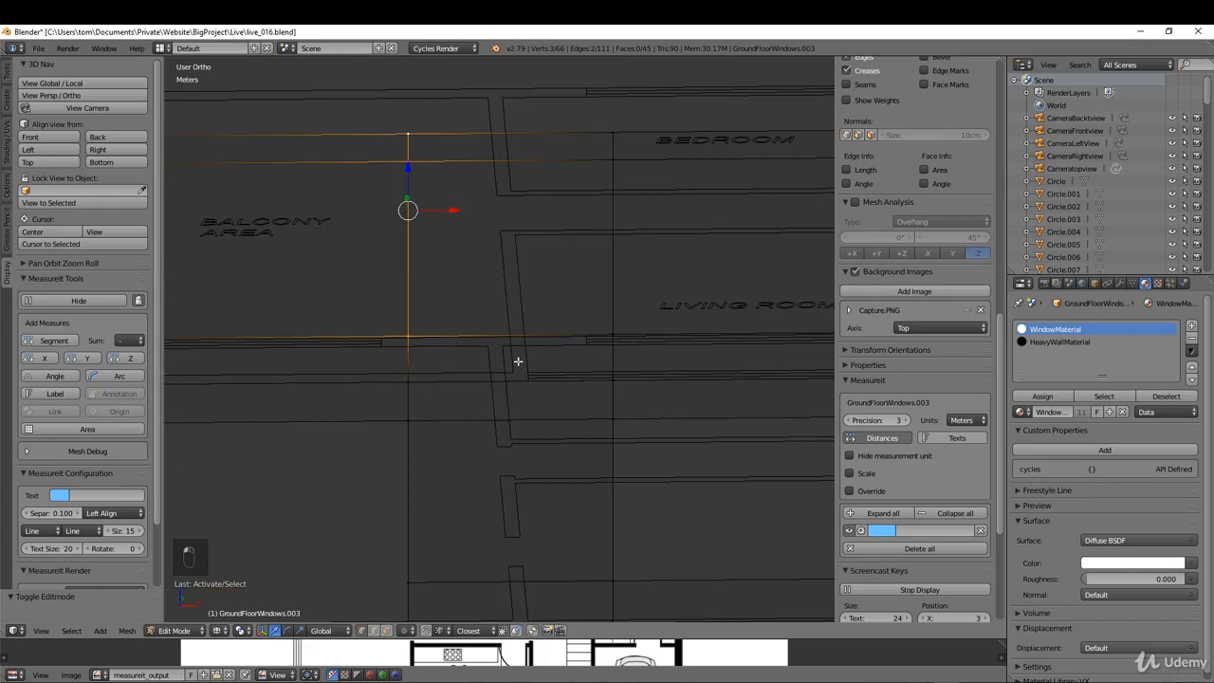
key(g)
key(x)
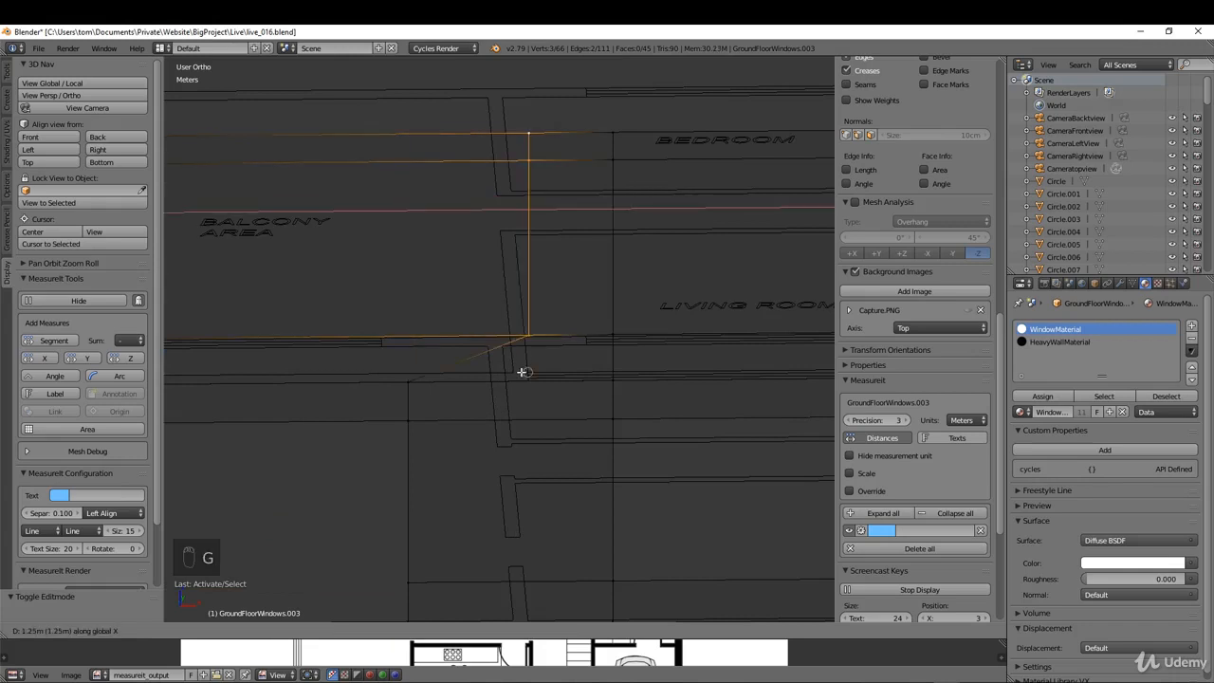
click(509, 368)
middle_drag(509, 367, 457, 355)
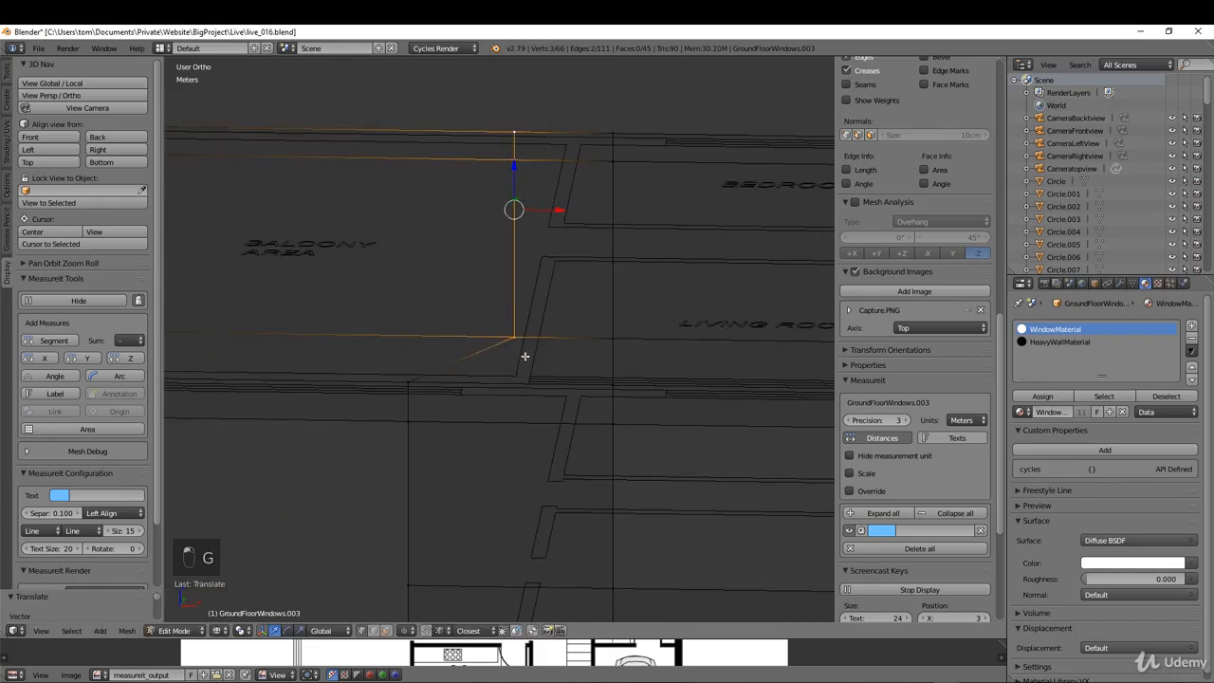
Step: Add a vertical loop cut through the front wall between the shifted balcony edge and the next vertical edge
scroll(520, 309, down, 1)
middle_drag(521, 309, 442, 236)
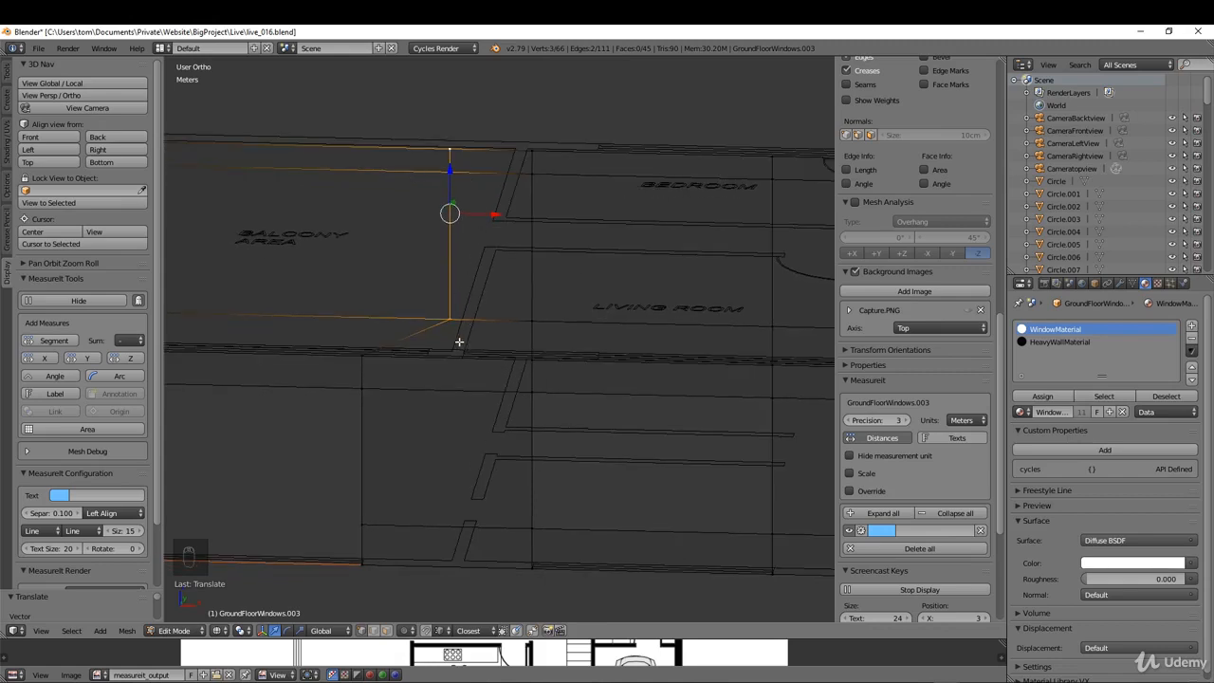
key(ctrl+r)
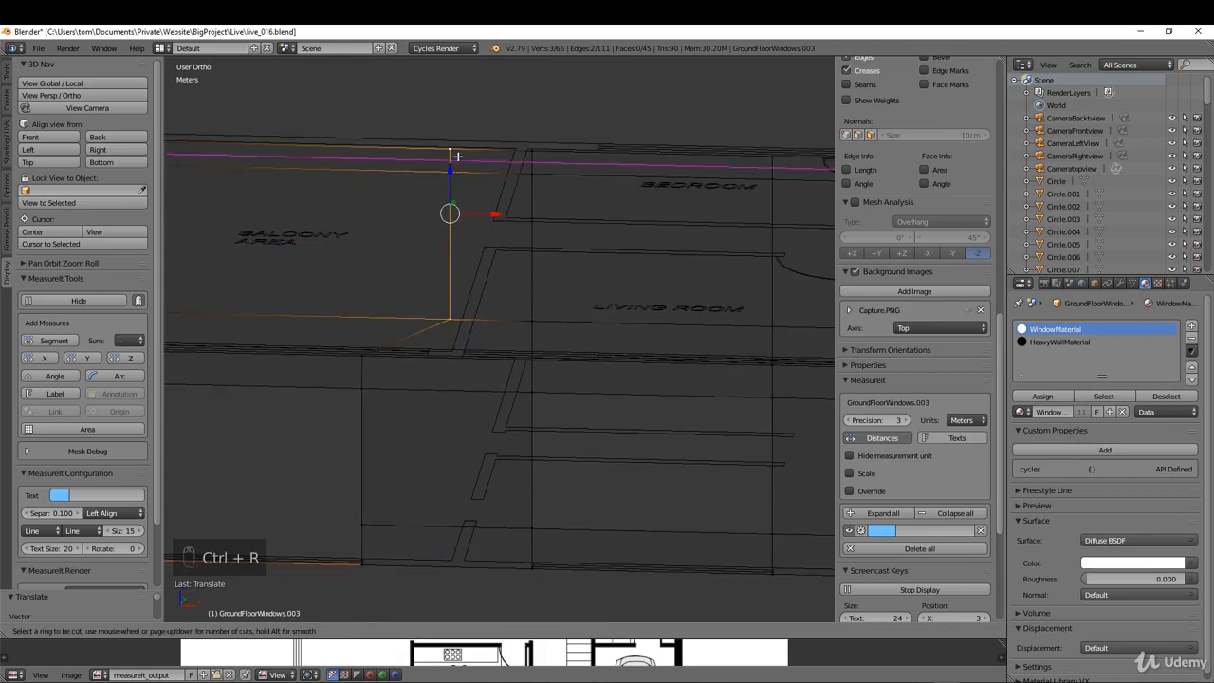
click(462, 168)
click(453, 169)
Step: Move the new loop's lower edges about 62.6 cm along X so they line up with its upper-storey part
scroll(478, 256, up, 1)
middle_drag(485, 290, 439, 391)
right_click(415, 385)
shift+right_click(417, 432)
middle_drag(417, 433, 429, 392)
scroll(428, 393, down, 1)
shift+right_click(425, 543)
shift+right_click(424, 576)
scroll(462, 355, up, 2)
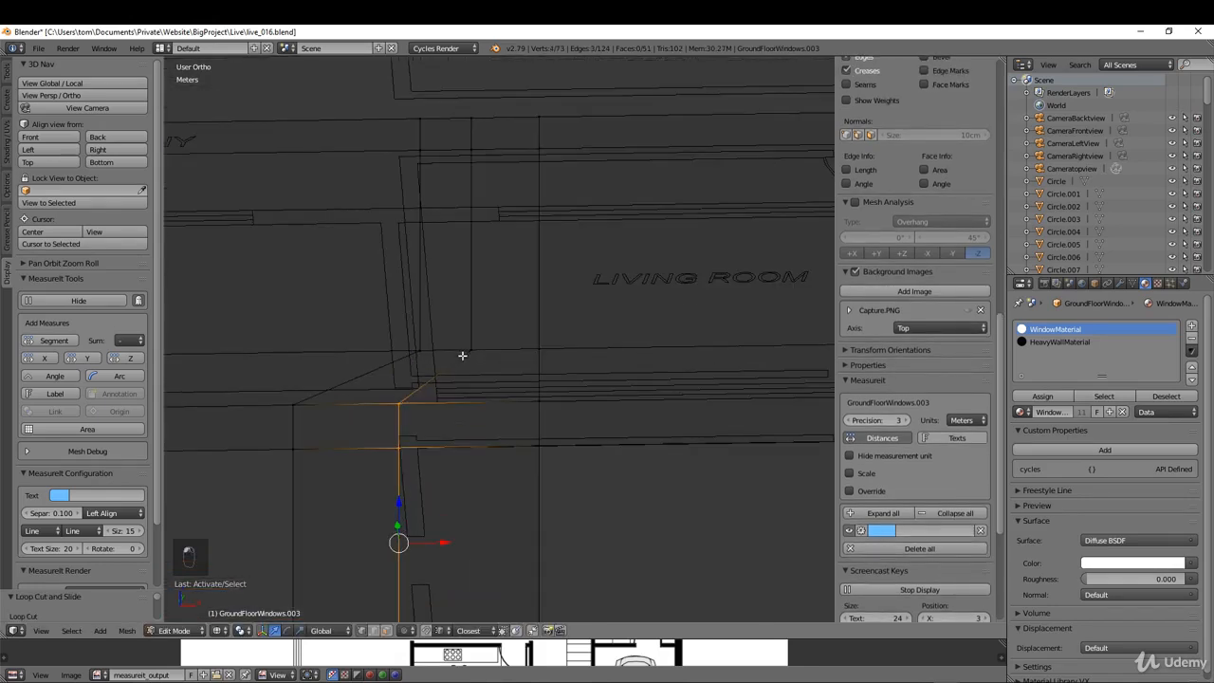
key(g)
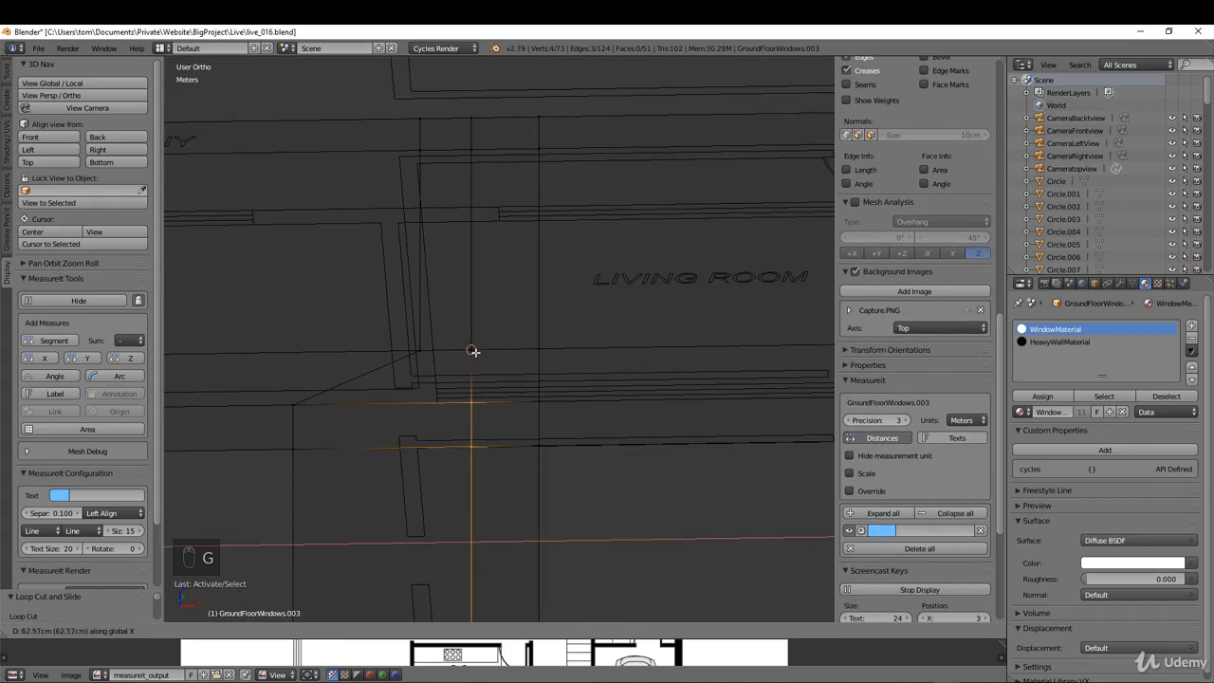
click(474, 352)
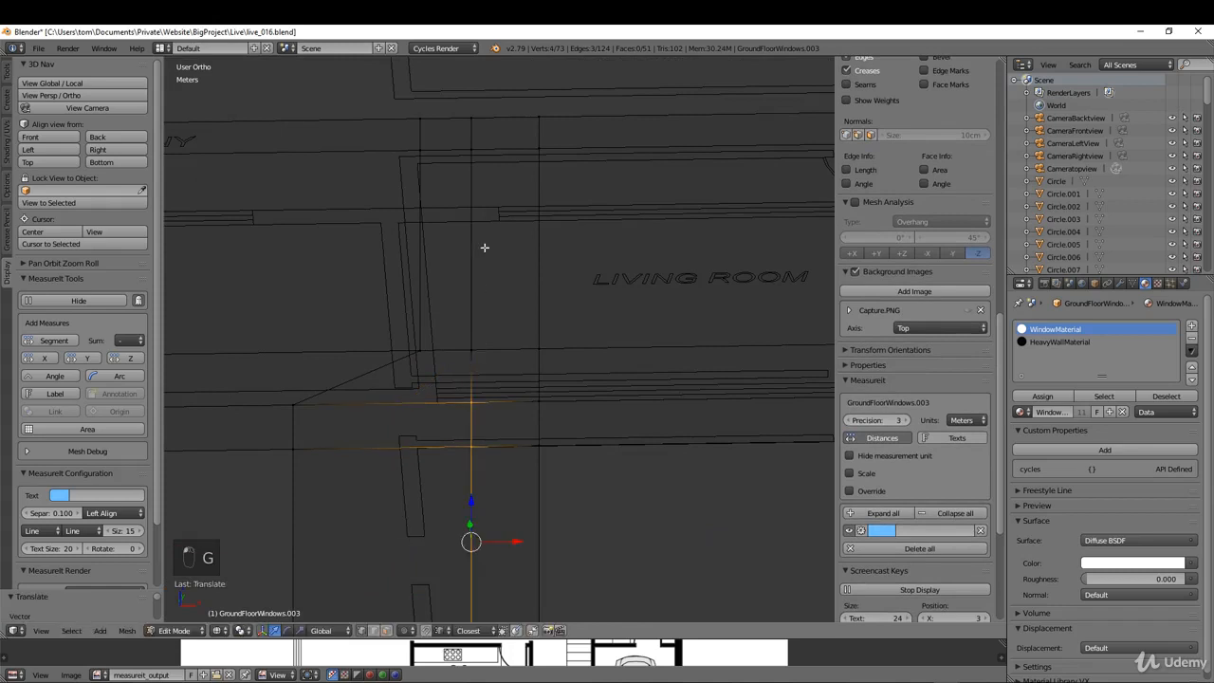
Step: Select the whole aligned vertical loop and move it along X to the living-room side of the balcony wall on the plan
alt+right_click(475, 348)
alt+right_click(469, 360)
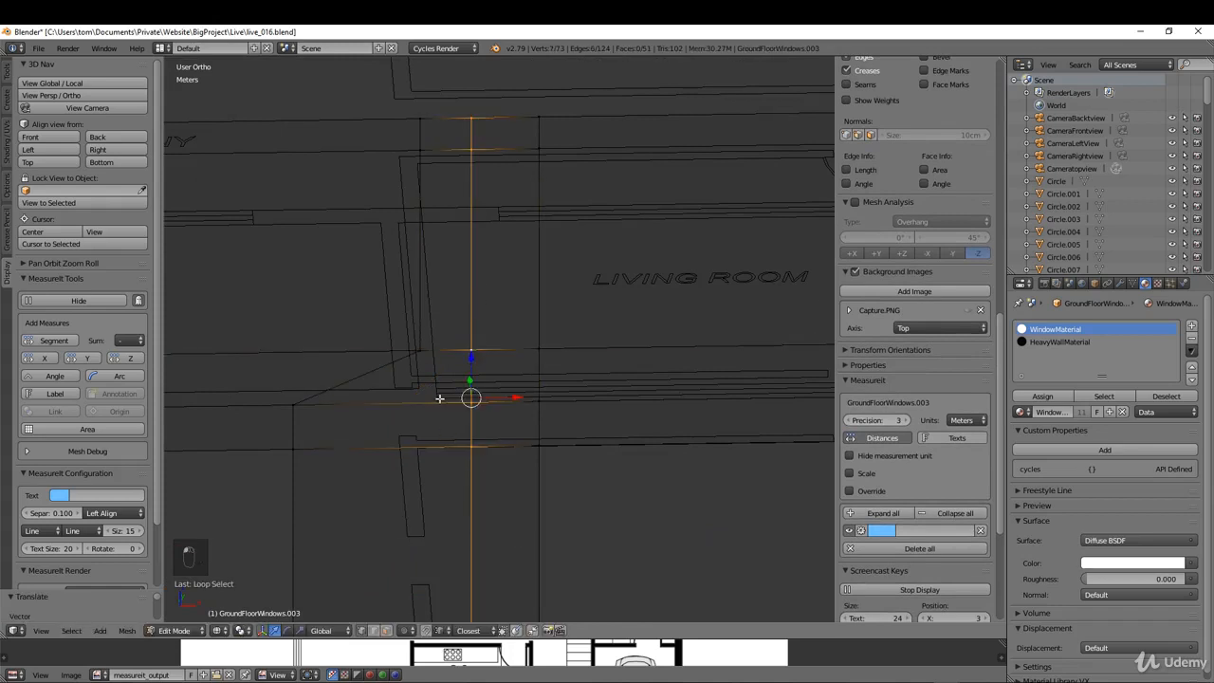
middle_drag(439, 399, 433, 406)
key(g)
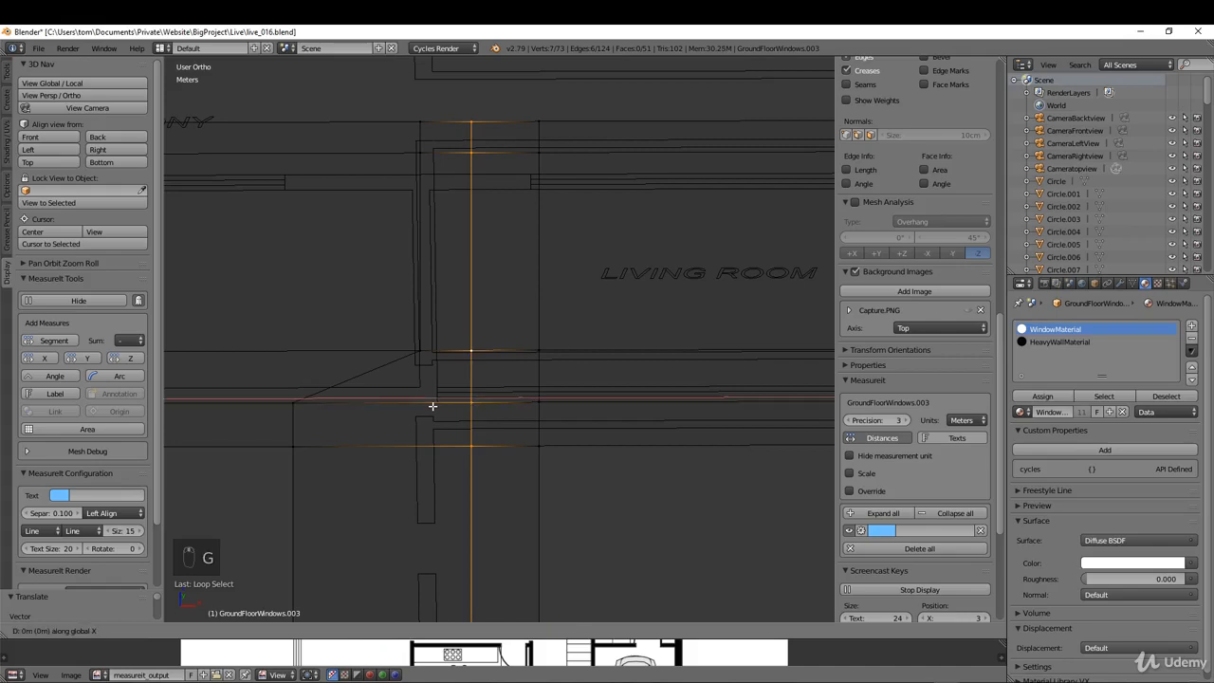
click(433, 406)
scroll(455, 414, down, 3)
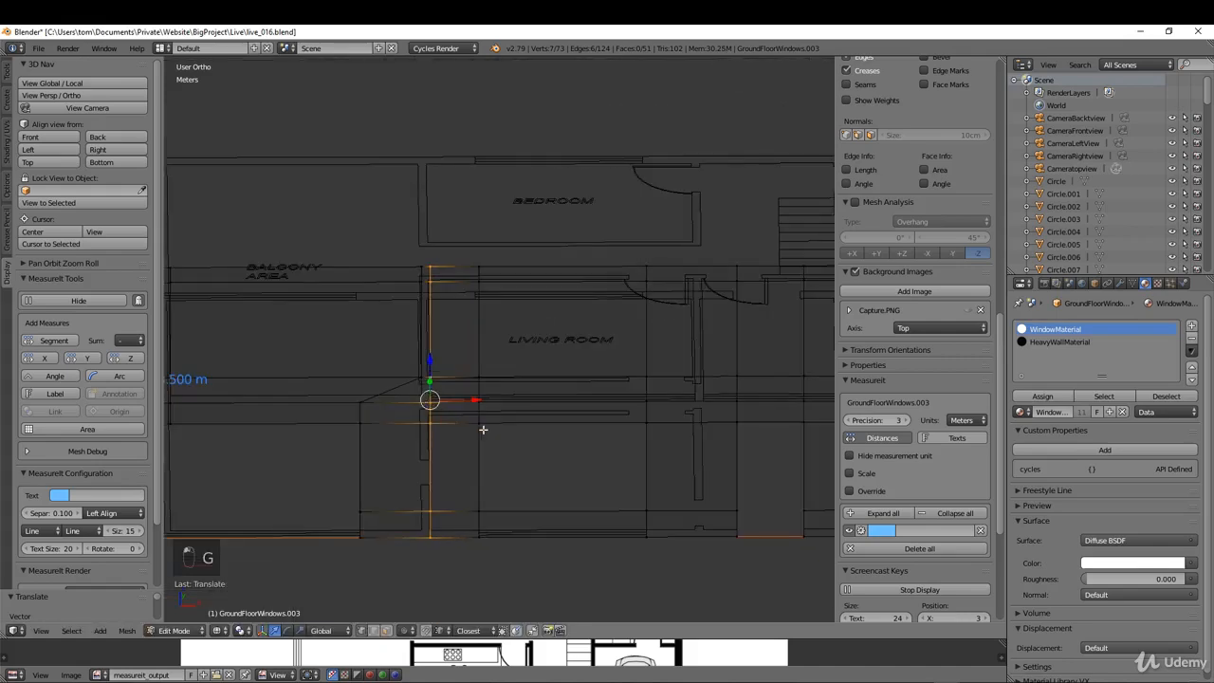
Step: Add a vertical loop cut at the living room's far end and move it along X to the partition wall's far face
shift+middle_drag(544, 433, 619, 247)
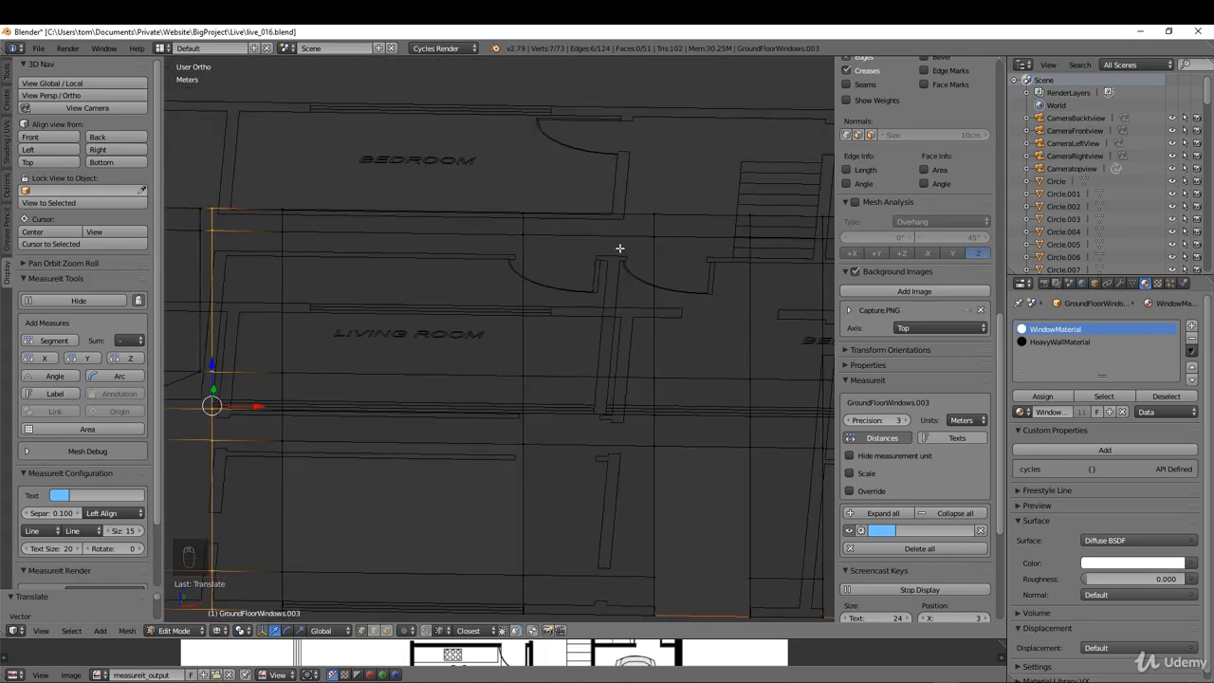
key(ctrl+r)
click(624, 252)
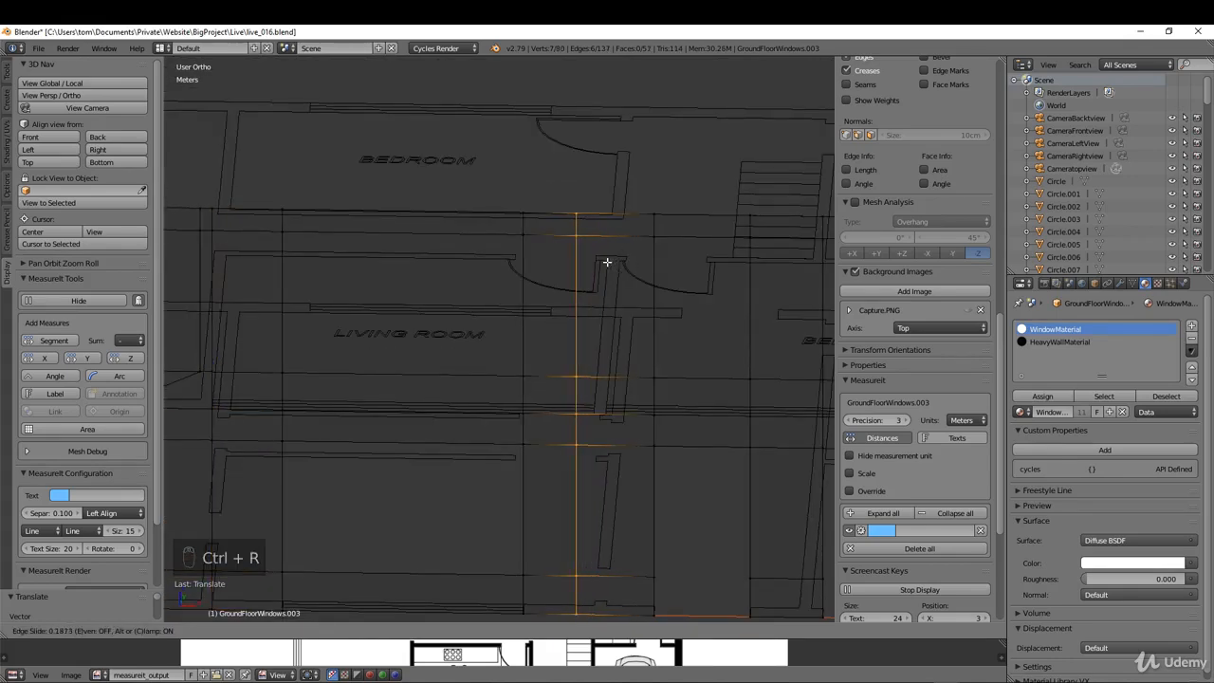
click(586, 352)
key(g)
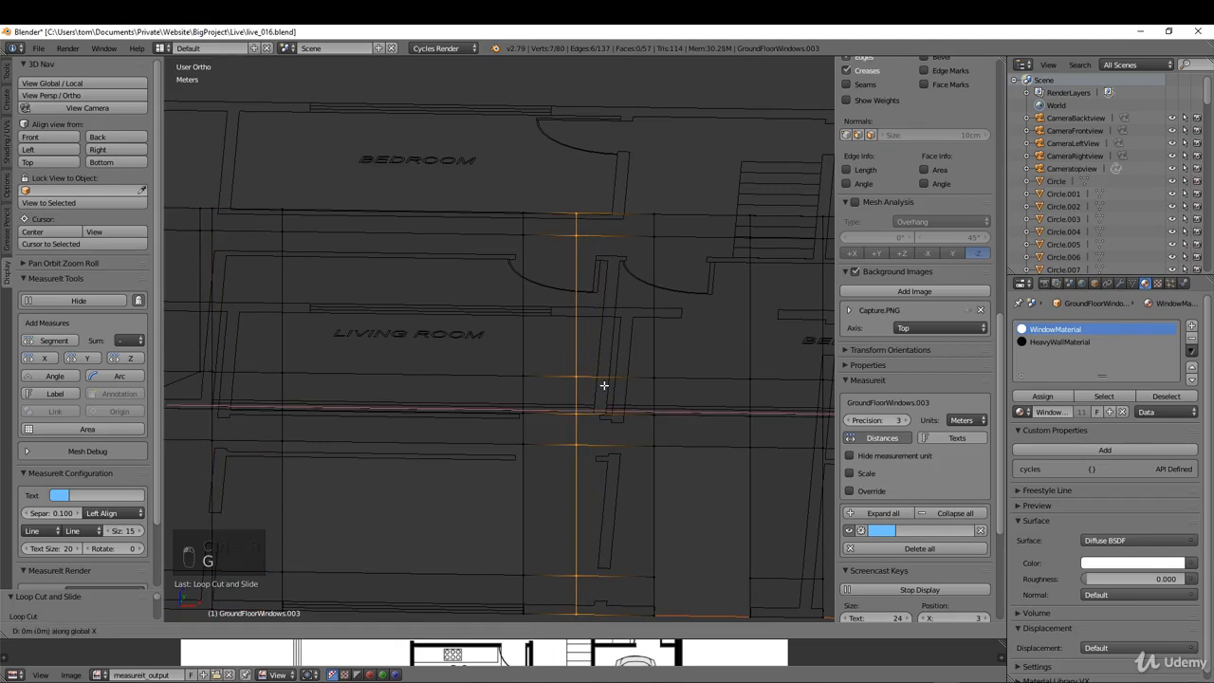
click(608, 410)
scroll(607, 410, up, 3)
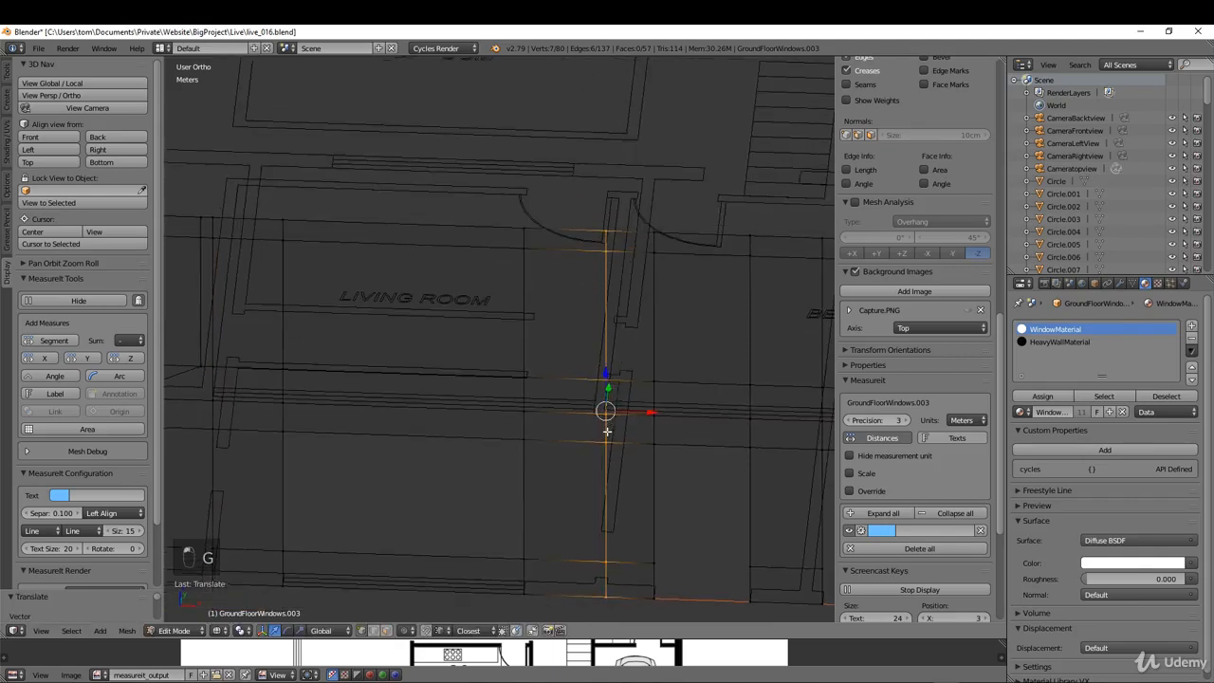
middle_drag(609, 416, 612, 384)
scroll(569, 341, down, 1)
key(Tab)
key(Tab)
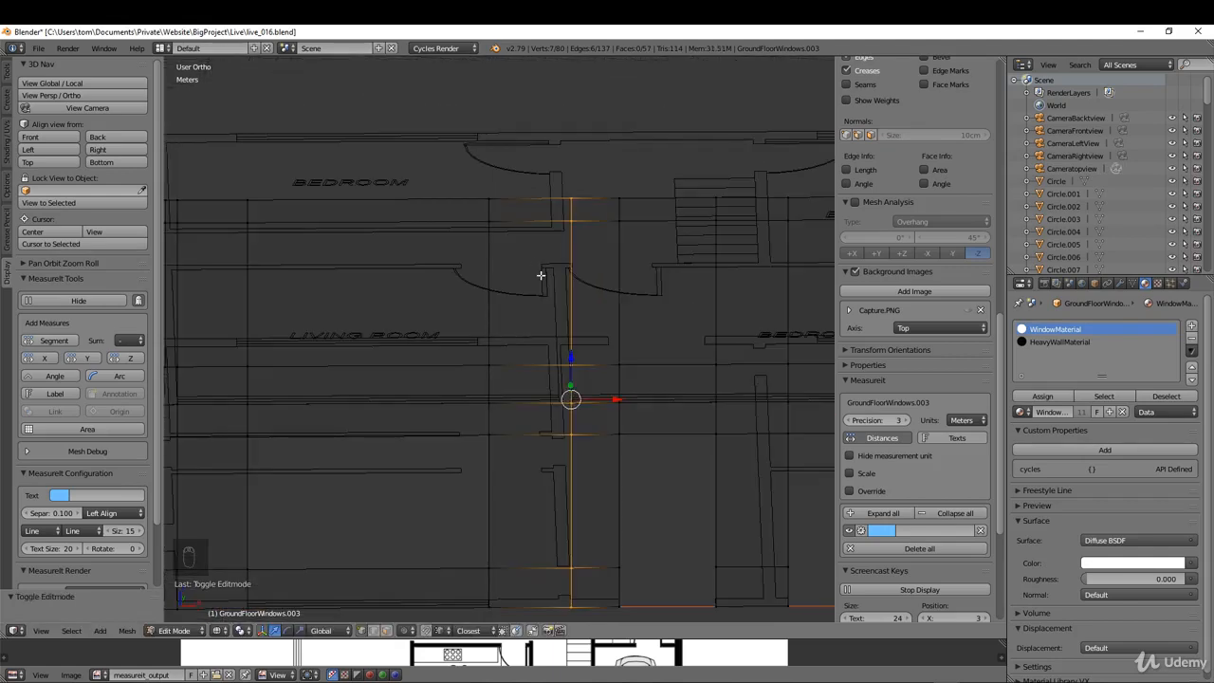
Step: Add another vertical loop cut before that partition and move it along X to the wall's living-room face
key(ctrl+r)
click(537, 215)
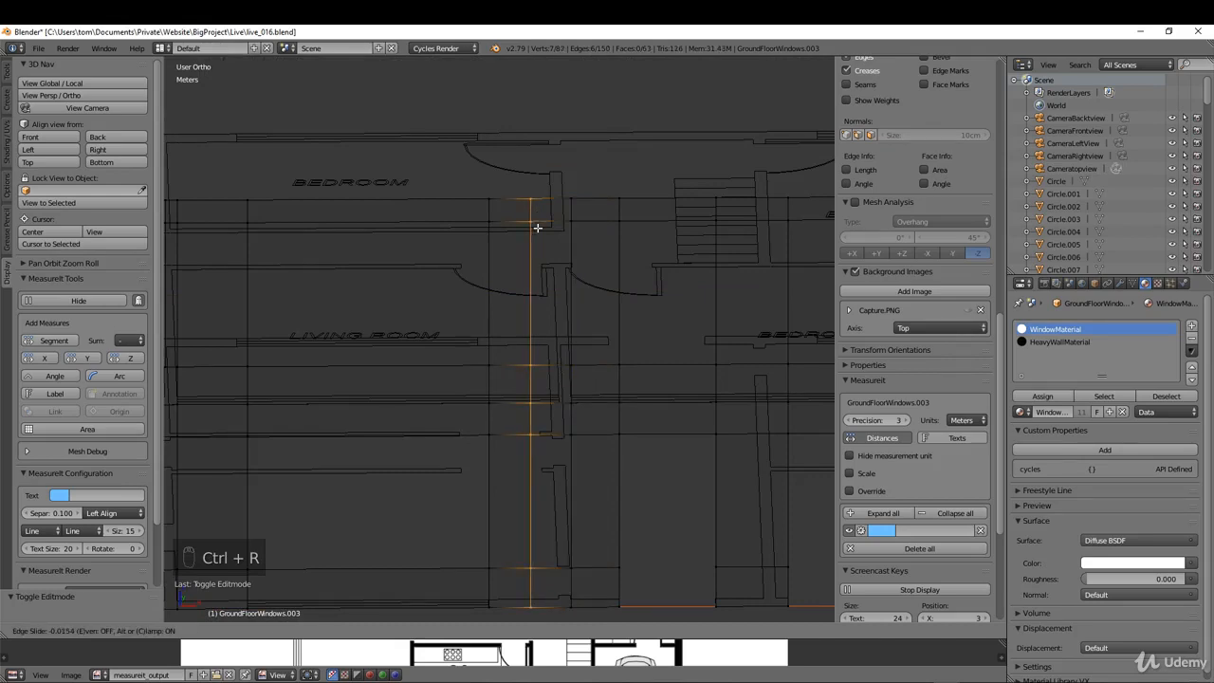
click(537, 228)
scroll(572, 372, up, 3)
middle_drag(541, 417, 539, 421)
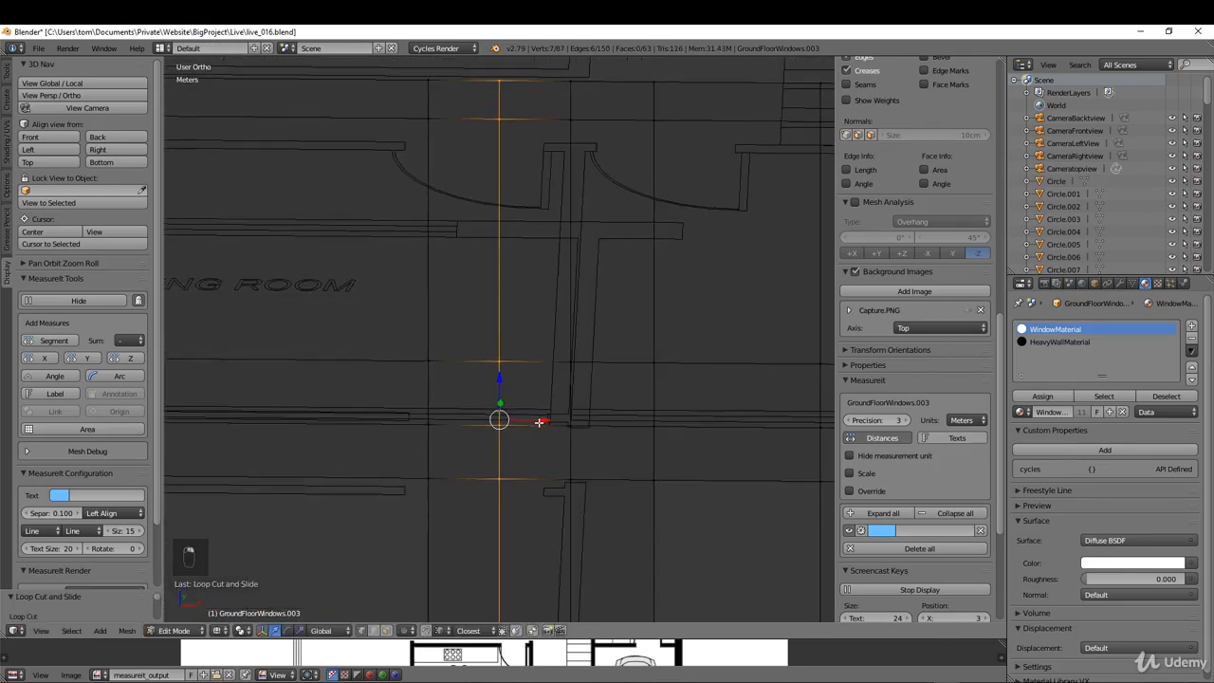
scroll(556, 410, up, 2)
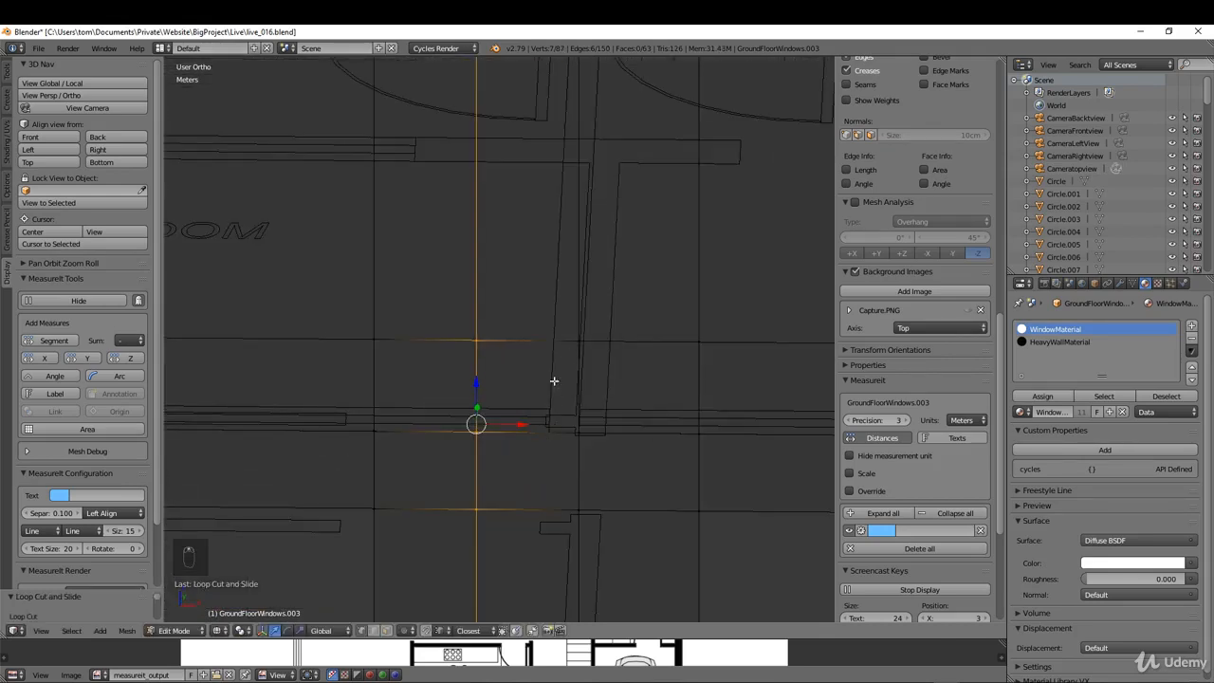
middle_drag(554, 380, 554, 390)
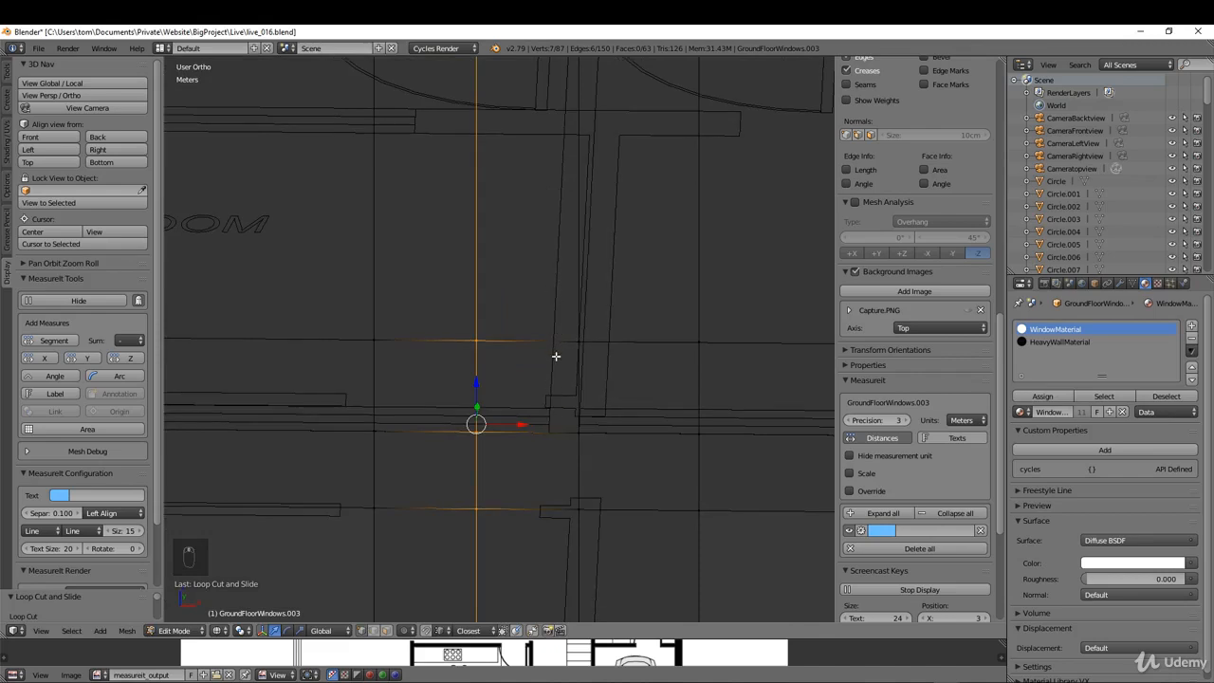
key(g)
click(548, 427)
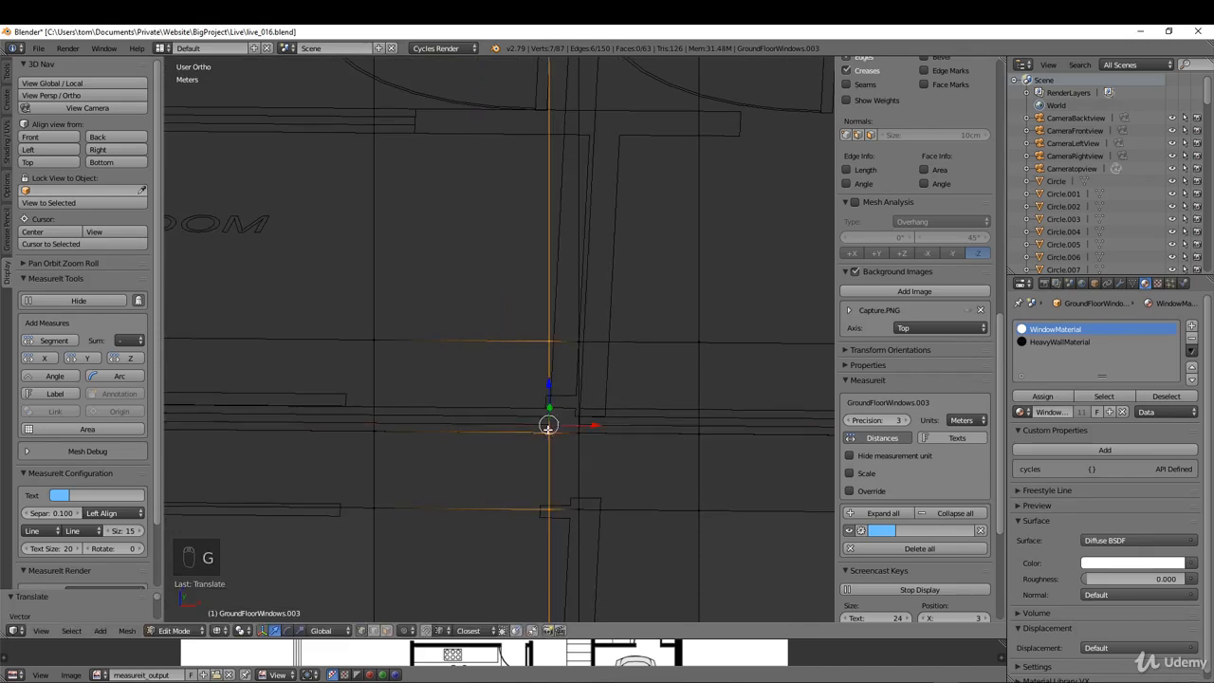
Step: Delete the large balcony-front face and its adjoining narrow corner face between the upper storey's two horizontal loops, using face selection
scroll(535, 413, down, 3)
middle_drag(533, 412, 474, 334)
scroll(549, 340, down, 3)
scroll(455, 322, down, 3)
shift+middle_drag(237, 317, 379, 312)
scroll(380, 312, up, 3)
key(ctrl+Tab)
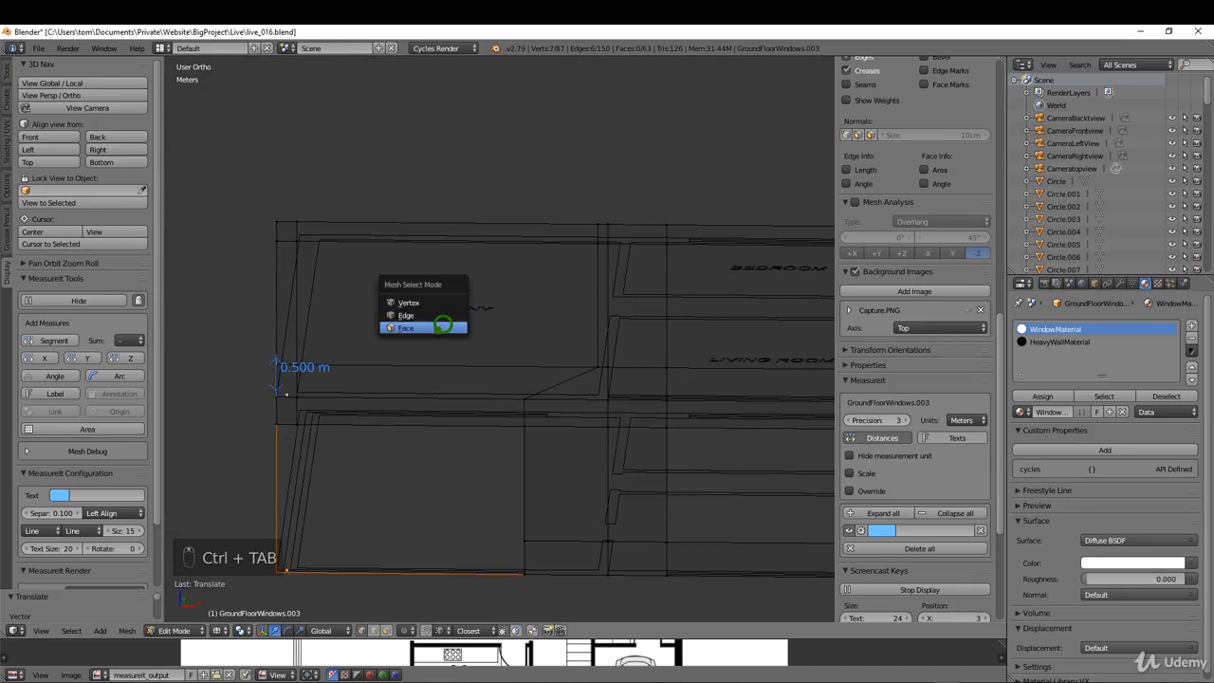
click(442, 327)
right_click(491, 322)
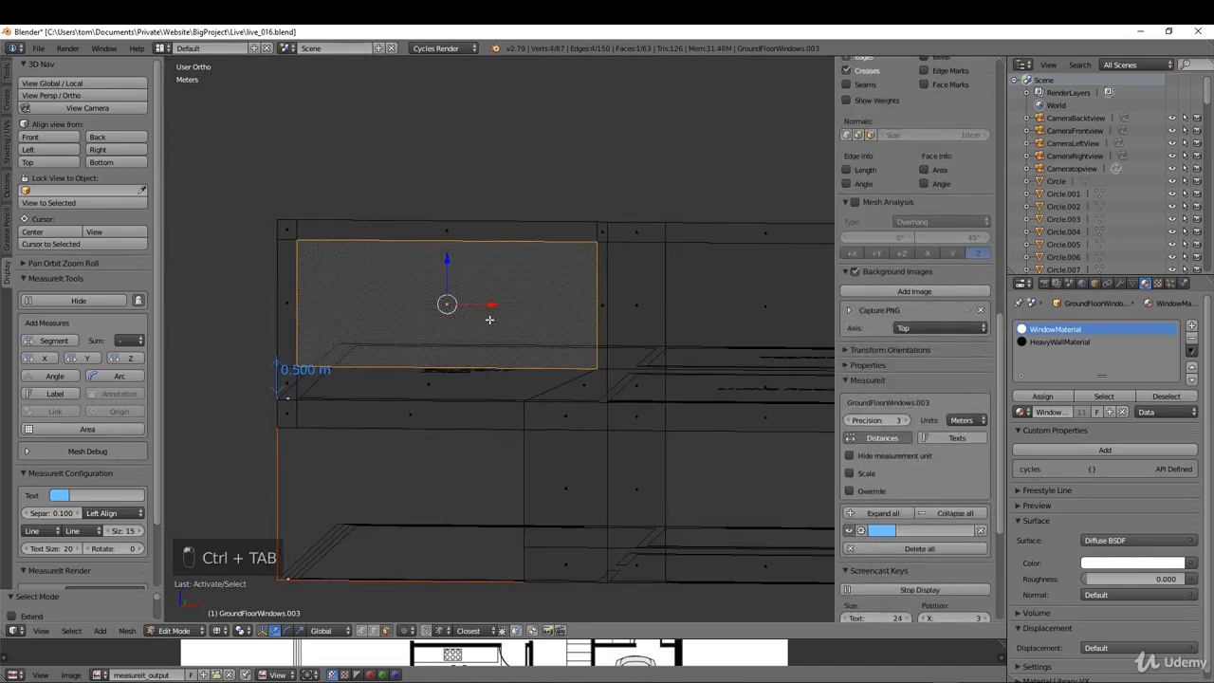
shift+right_click(290, 294)
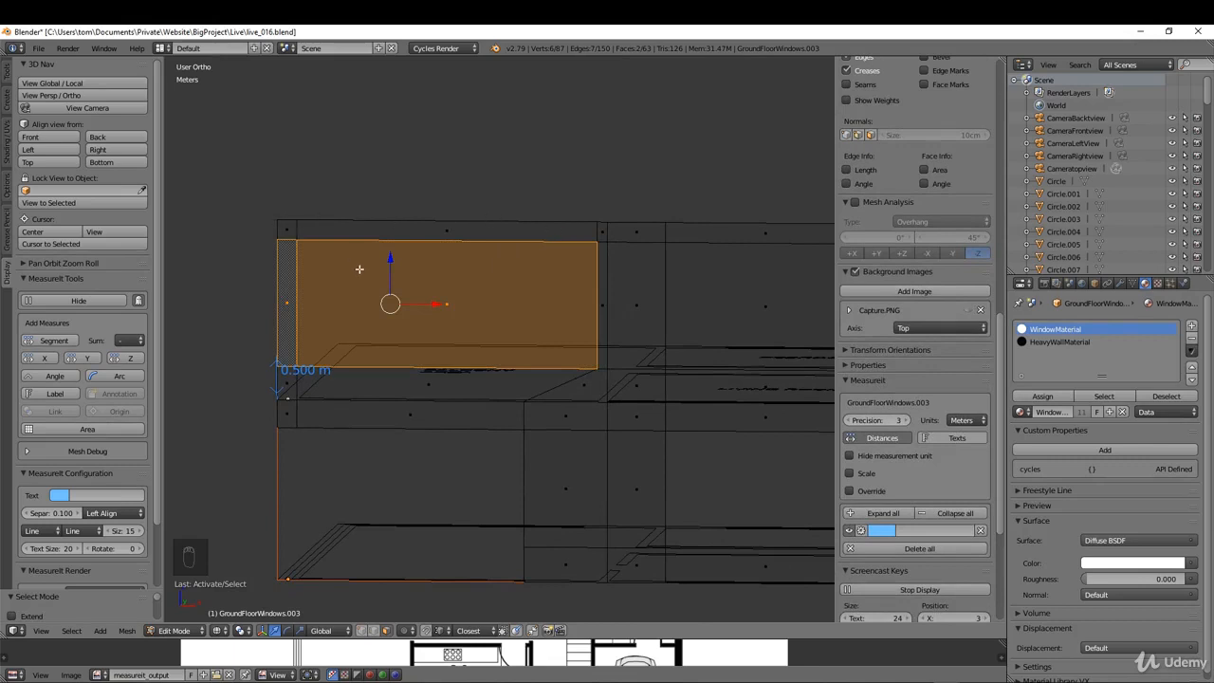
middle_drag(360, 269, 370, 269)
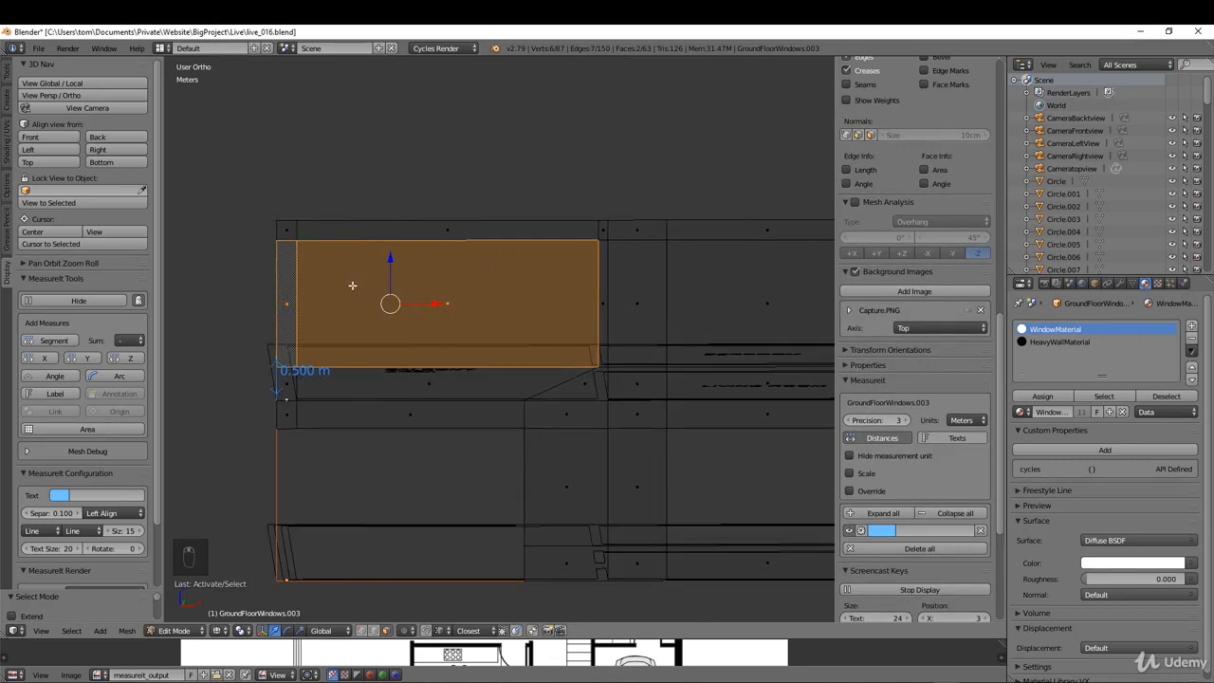
key(Delete)
click(372, 294)
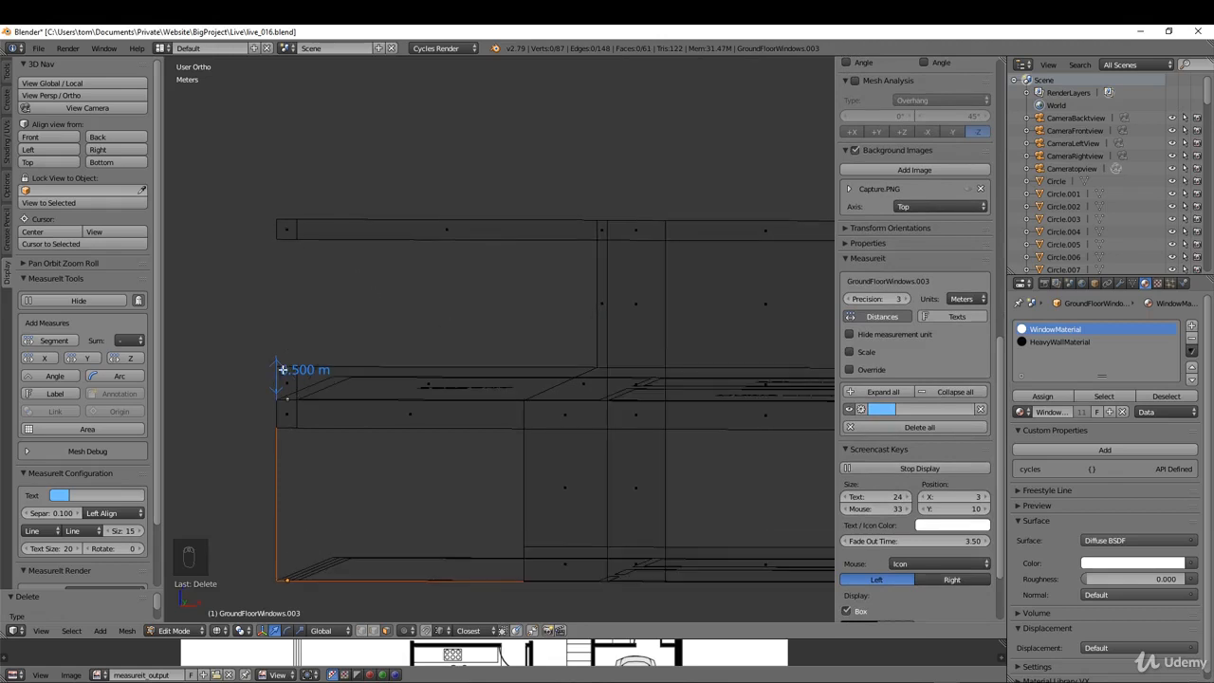
Step: Select the three adjoining upper-storey faces between the balcony wall and the living-room partition and separate them into their own object
middle_drag(354, 328, 487, 340)
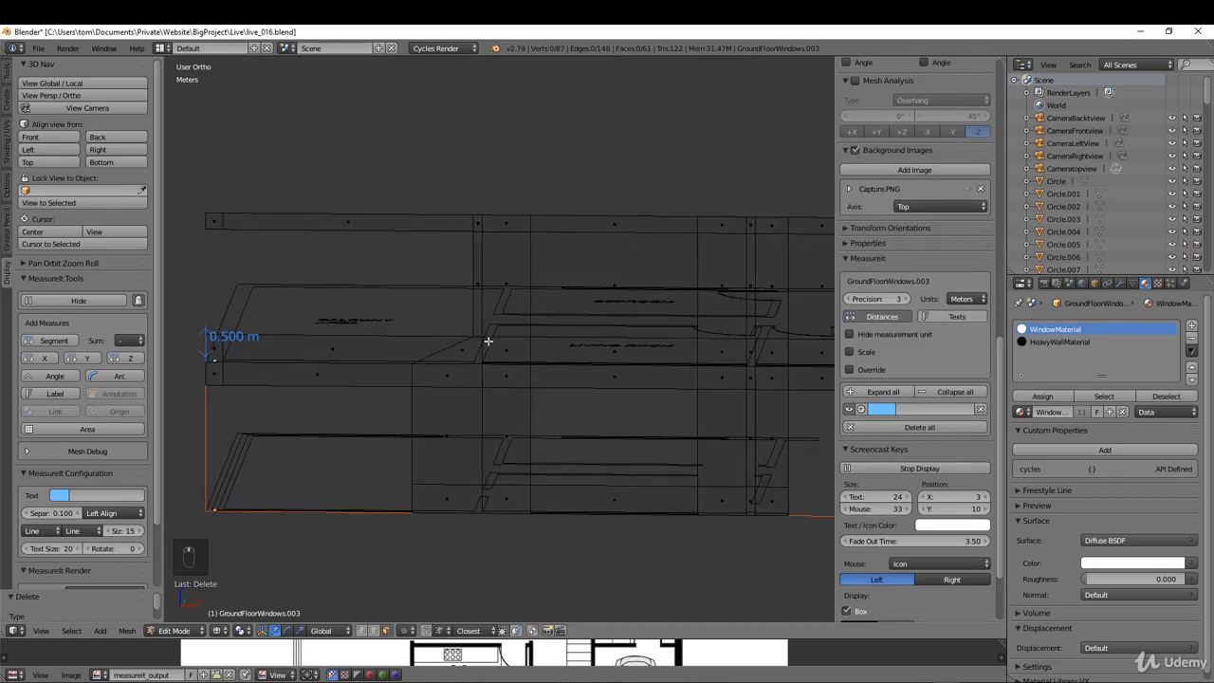
scroll(611, 292, up, 1)
right_click(607, 291)
shift+right_click(502, 278)
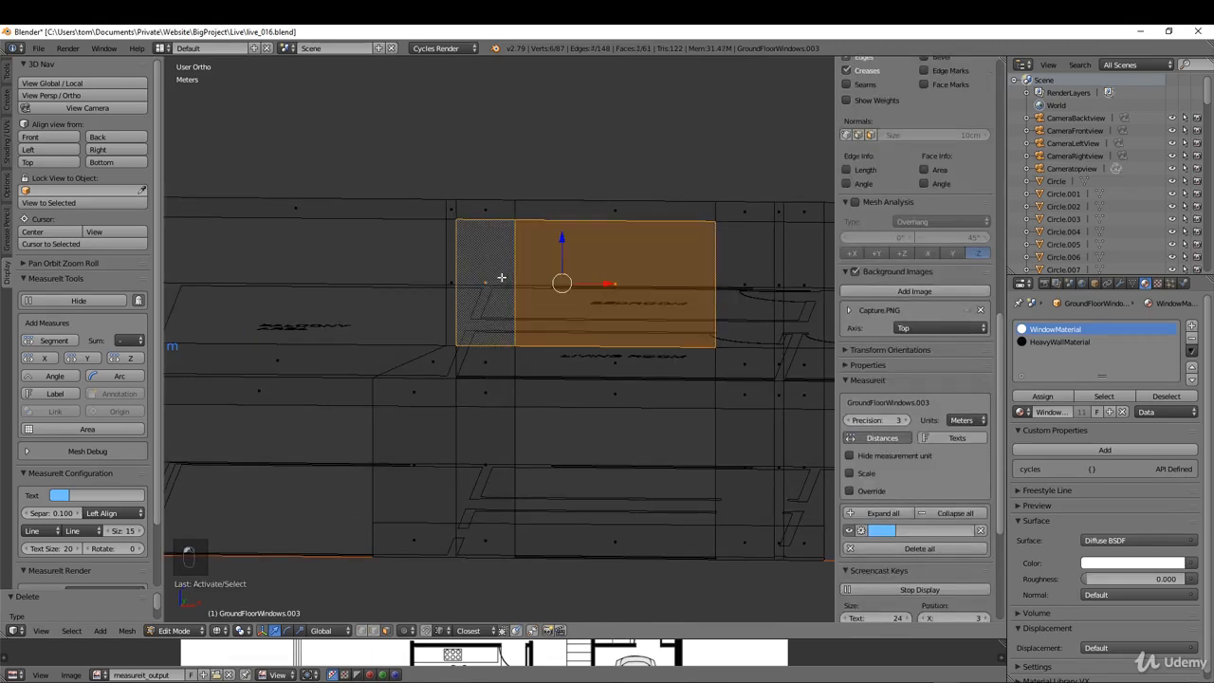
middle_drag(626, 317, 635, 356)
shift+right_click(696, 293)
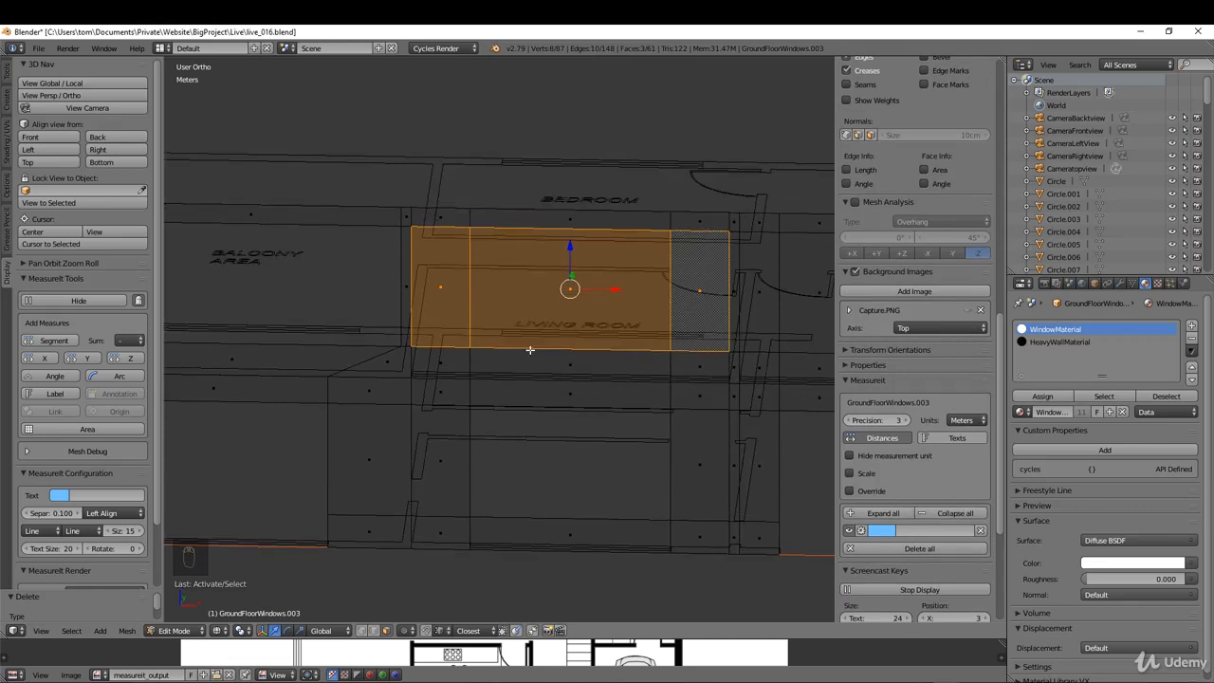
key(p)
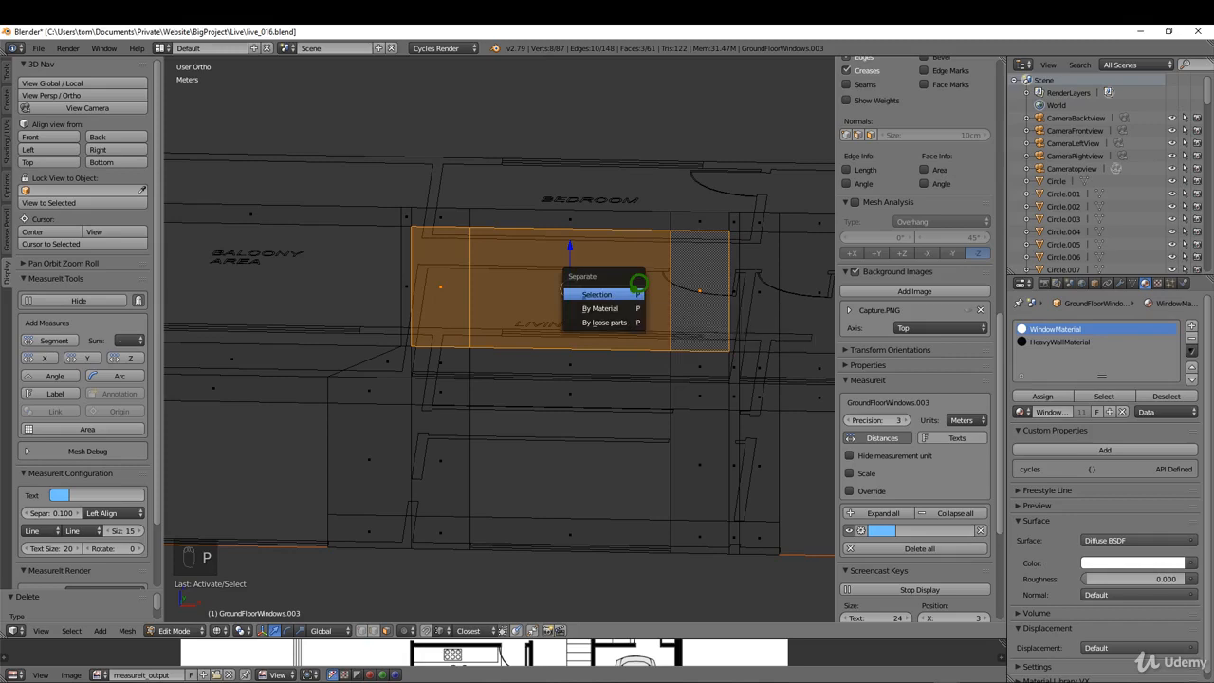
click(633, 293)
middle_drag(623, 293, 455, 326)
right_click(439, 300)
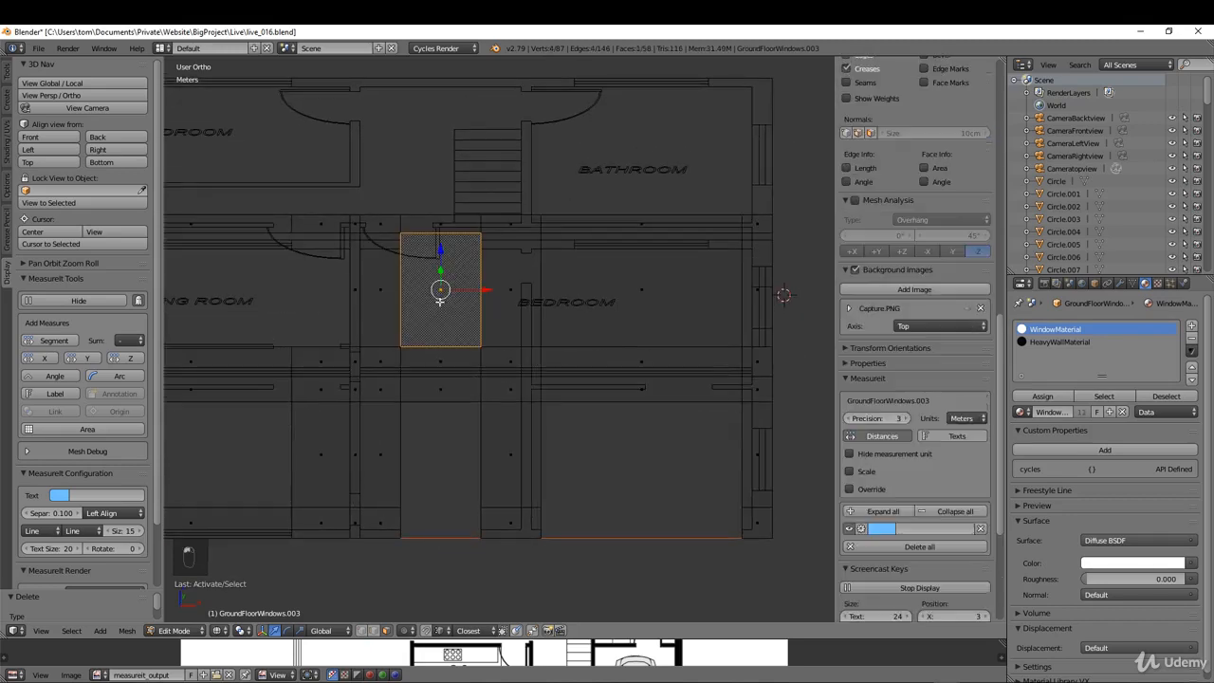
shift+right_click(520, 321)
shift+right_click(639, 307)
middle_drag(645, 307, 691, 316)
scroll(720, 317, up, 3)
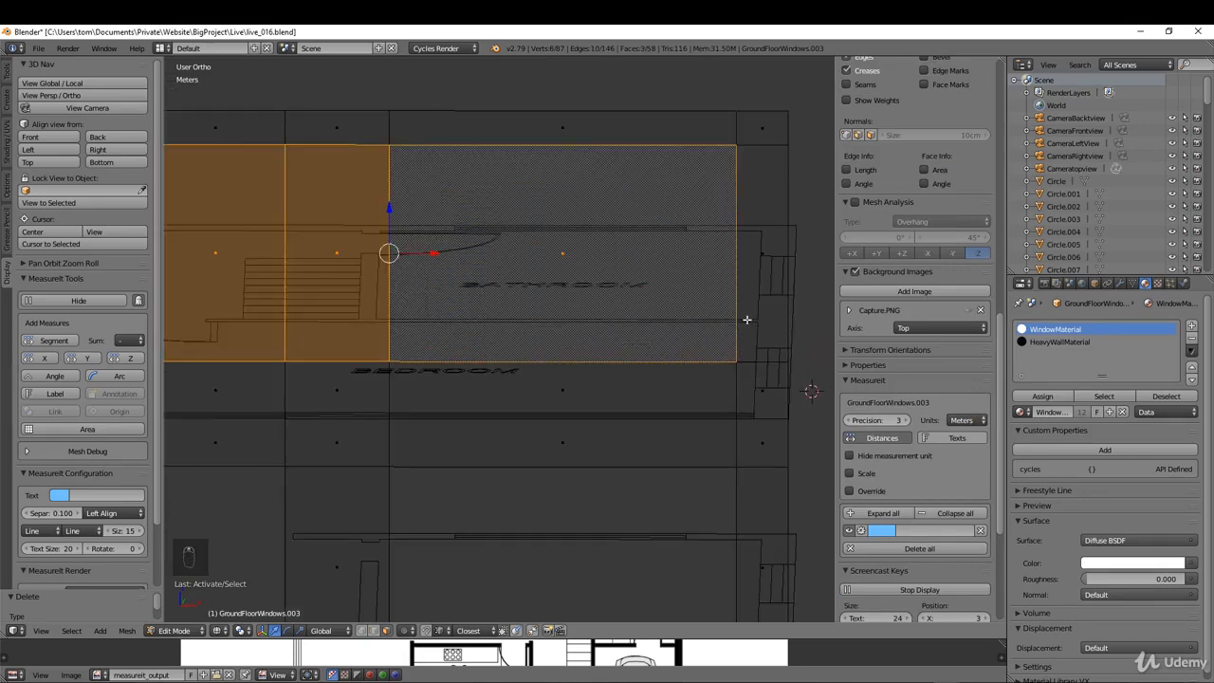
Step: In edge selection, move the upper storey's two stacked vertical edges near the bathroom-side end about 15 cm along X to the end wall's inner face
key(ctrl+Tab)
click(735, 308)
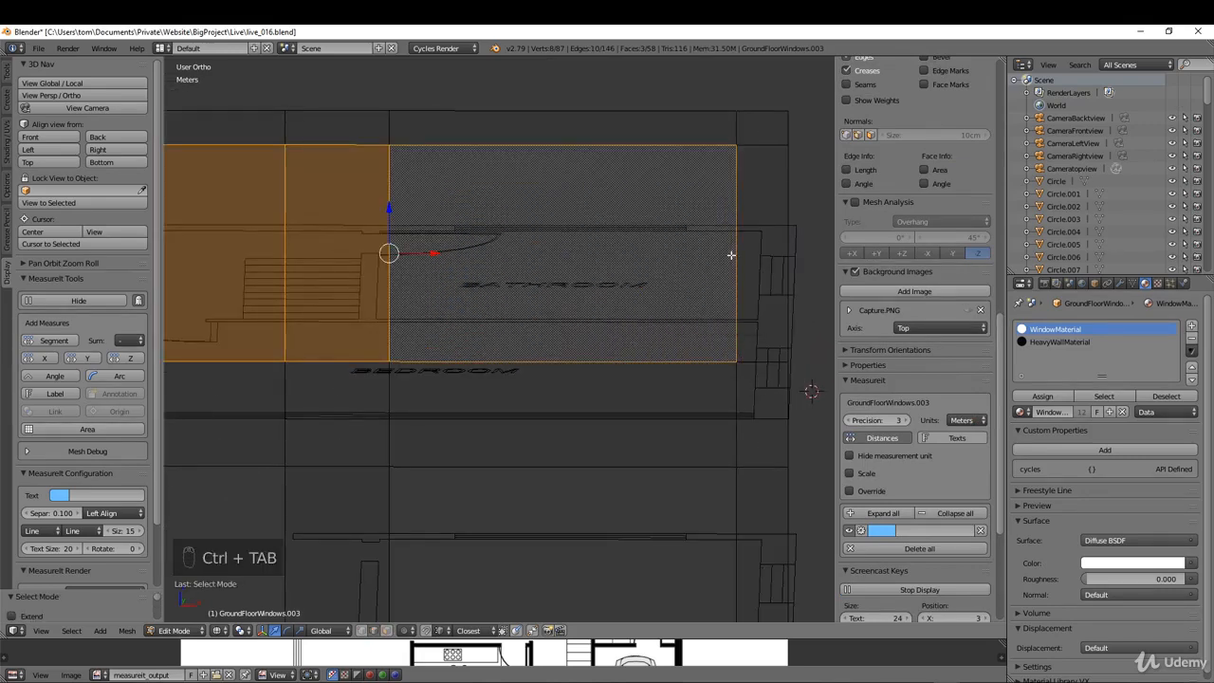
right_click(736, 248)
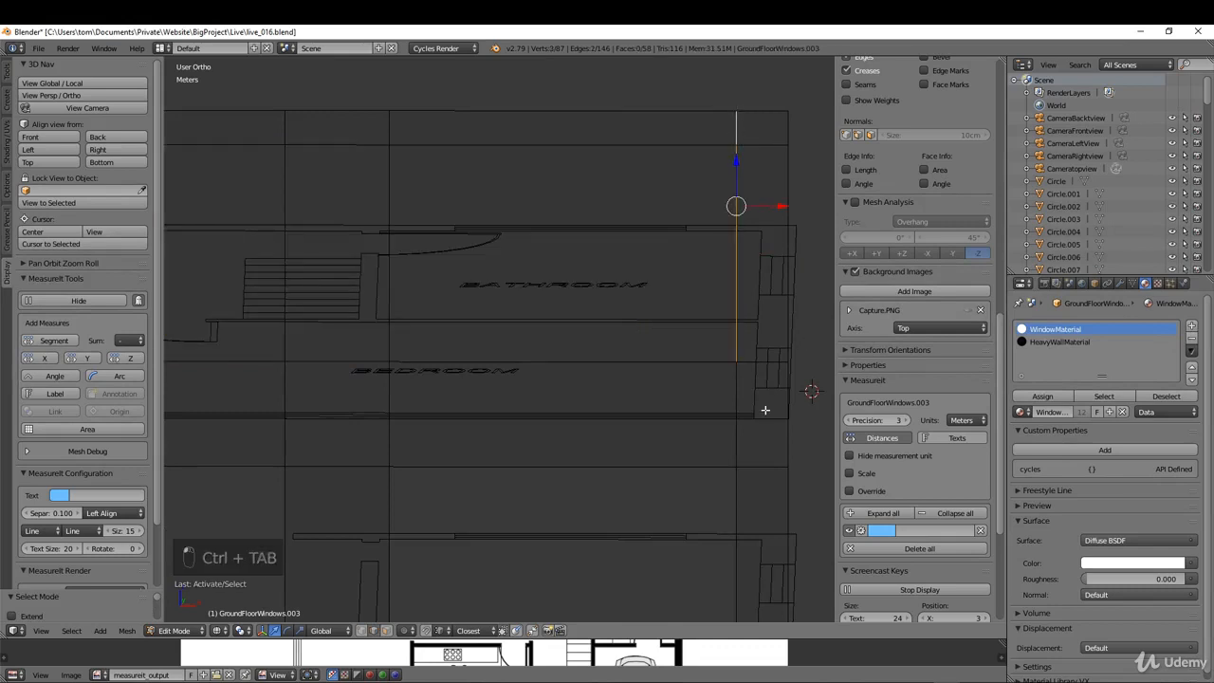
scroll(764, 408, up, 4)
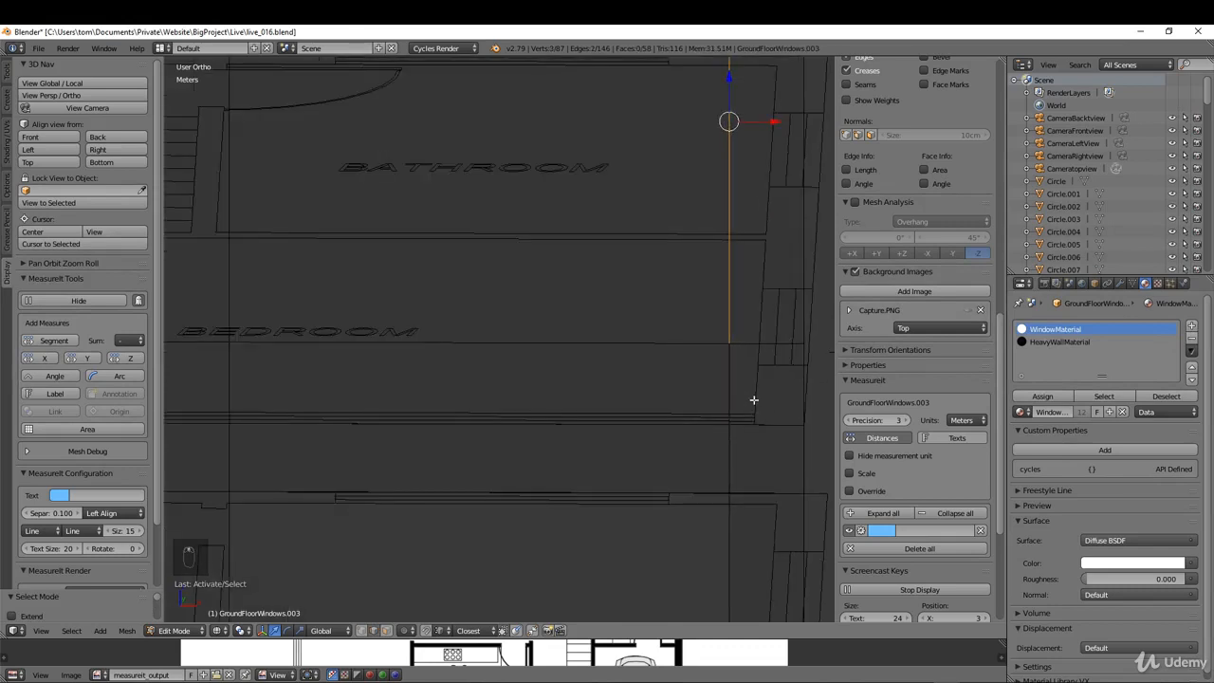
scroll(753, 399, down, 2)
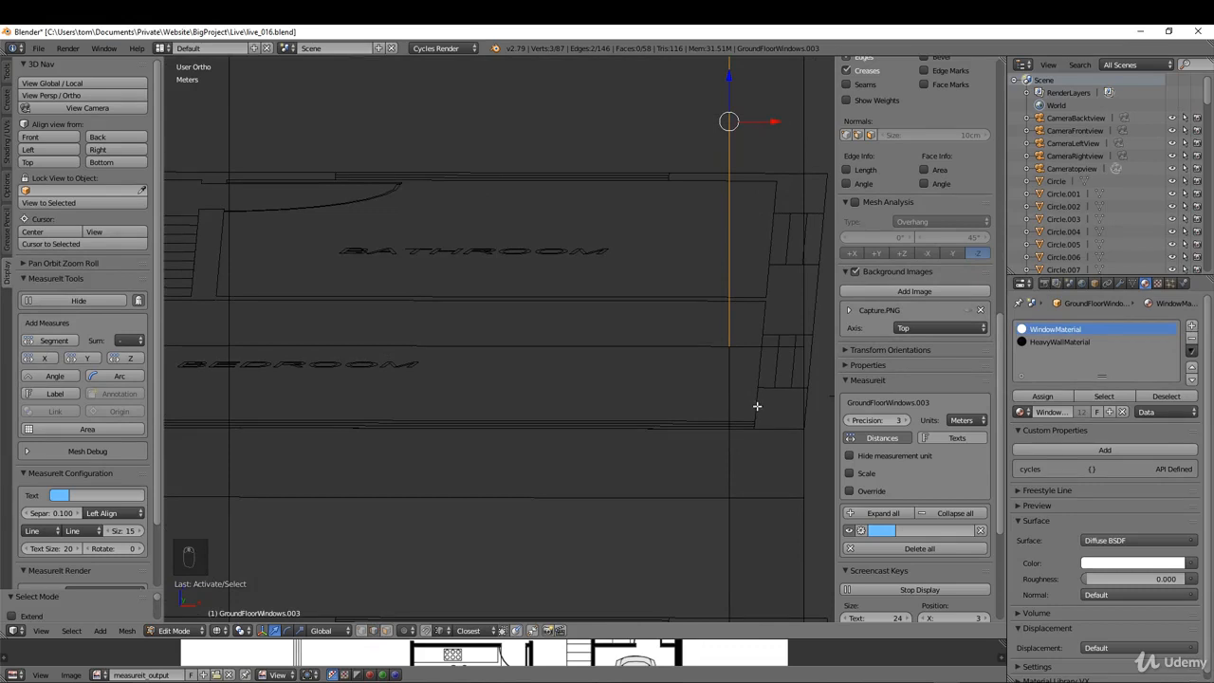
key(g)
key(x)
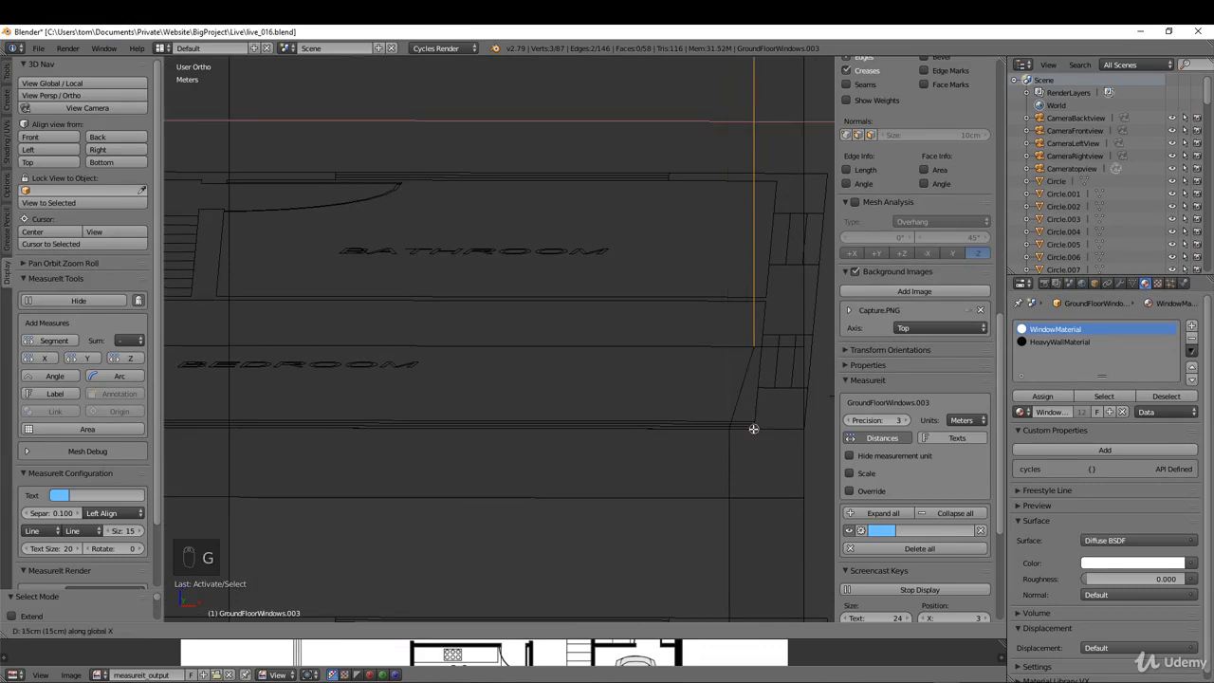
click(754, 429)
scroll(741, 424, down, 4)
Step: Using face selection, select the three adjoining upper-storey faces along the bedroom and bathroom and separate them into their own object
key(ctrl+Tab)
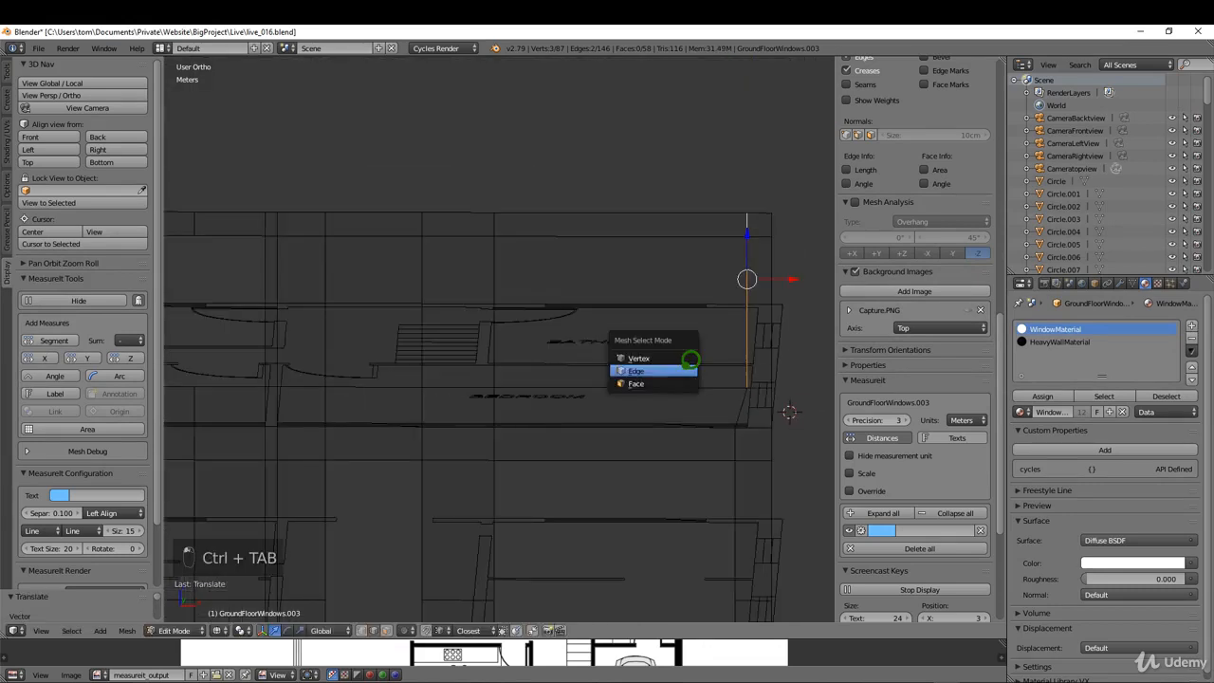
click(636, 383)
right_click(541, 325)
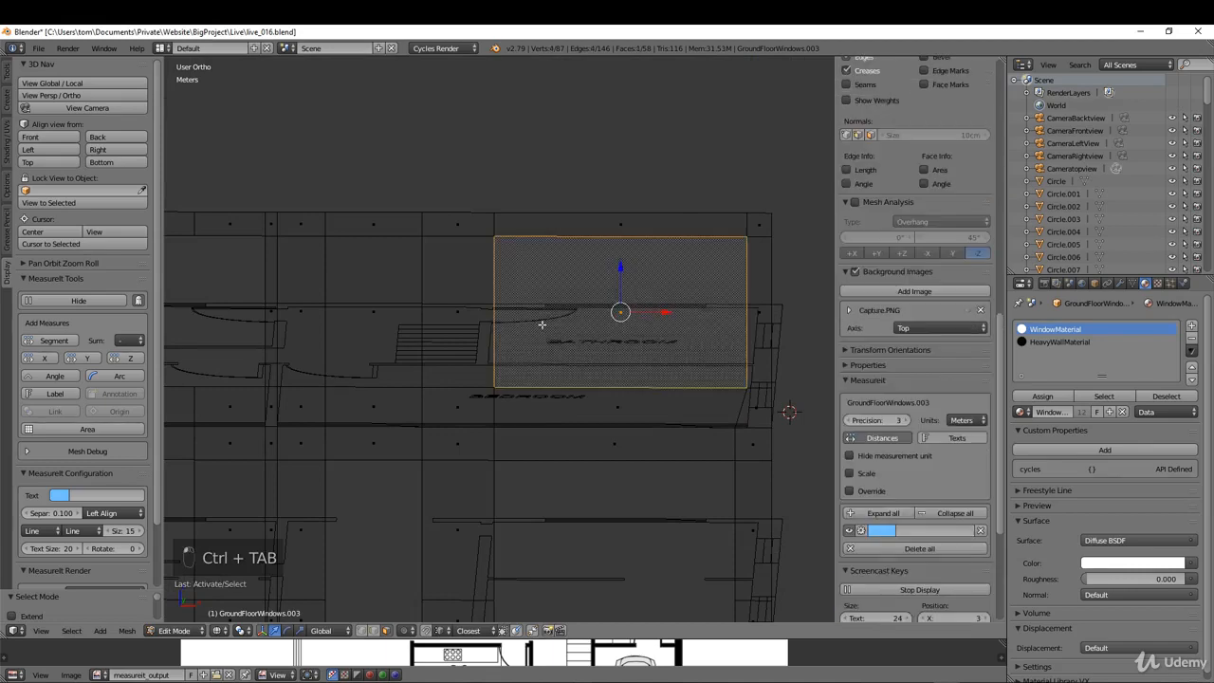
shift+right_click(456, 311)
shift+right_click(375, 313)
middle_drag(560, 428, 509, 398)
key(p)
click(532, 420)
Step: Return to Object Mode and examine the wall's openings in the front view
key(Tab)
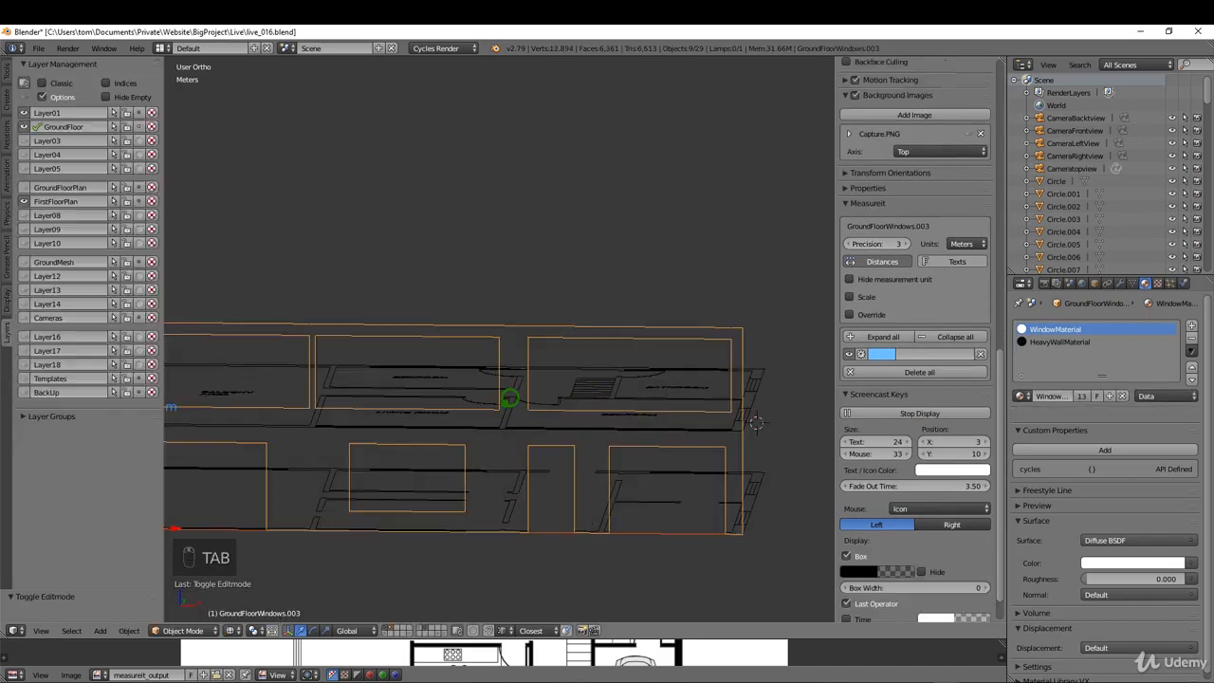
key(KP_1)
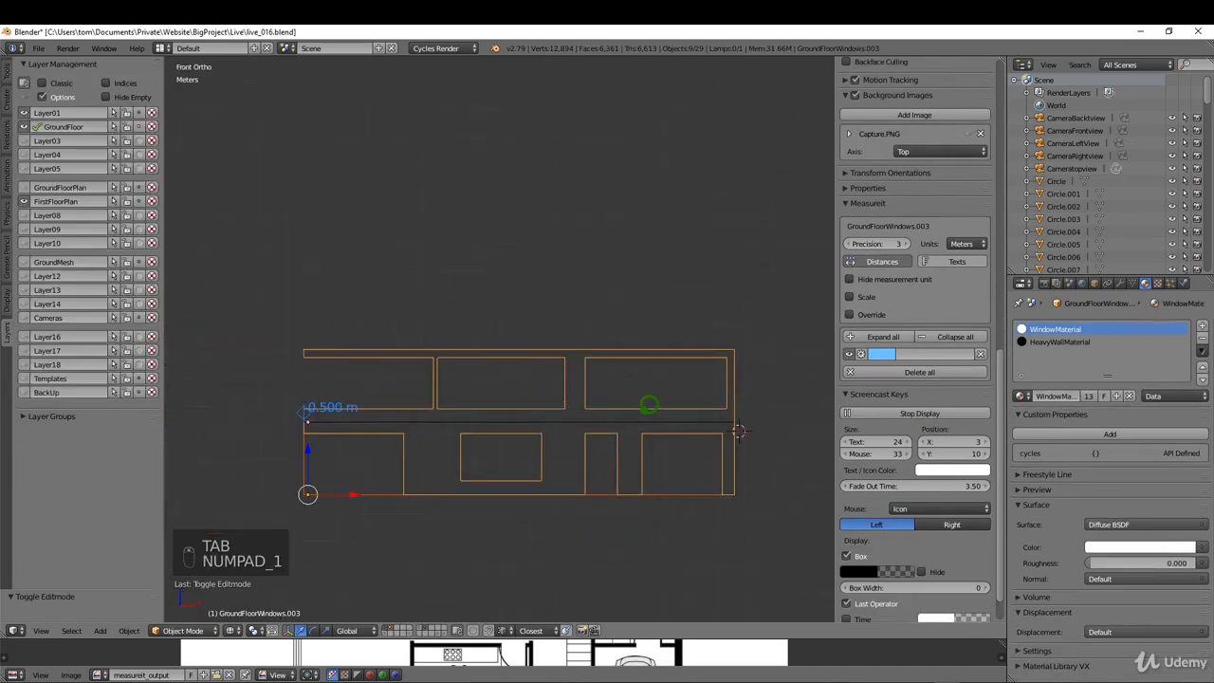
scroll(647, 405, up, 2)
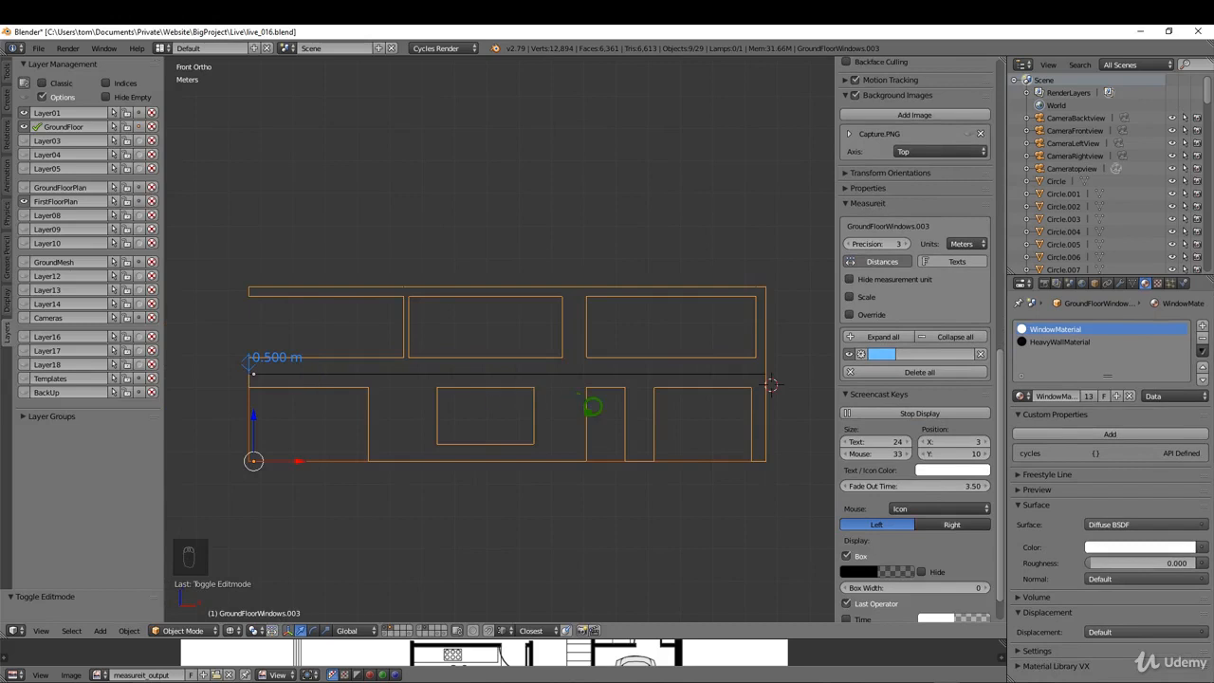